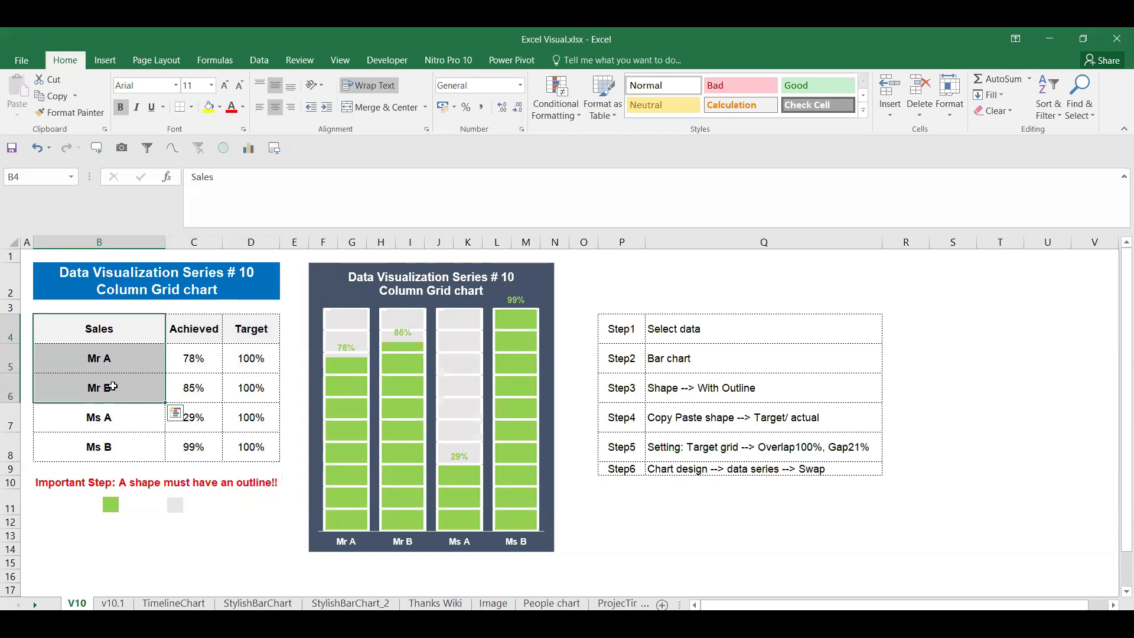
Examine the sales table, the finished column grid chart and the list of construction steps on sheet V10
click(177, 324)
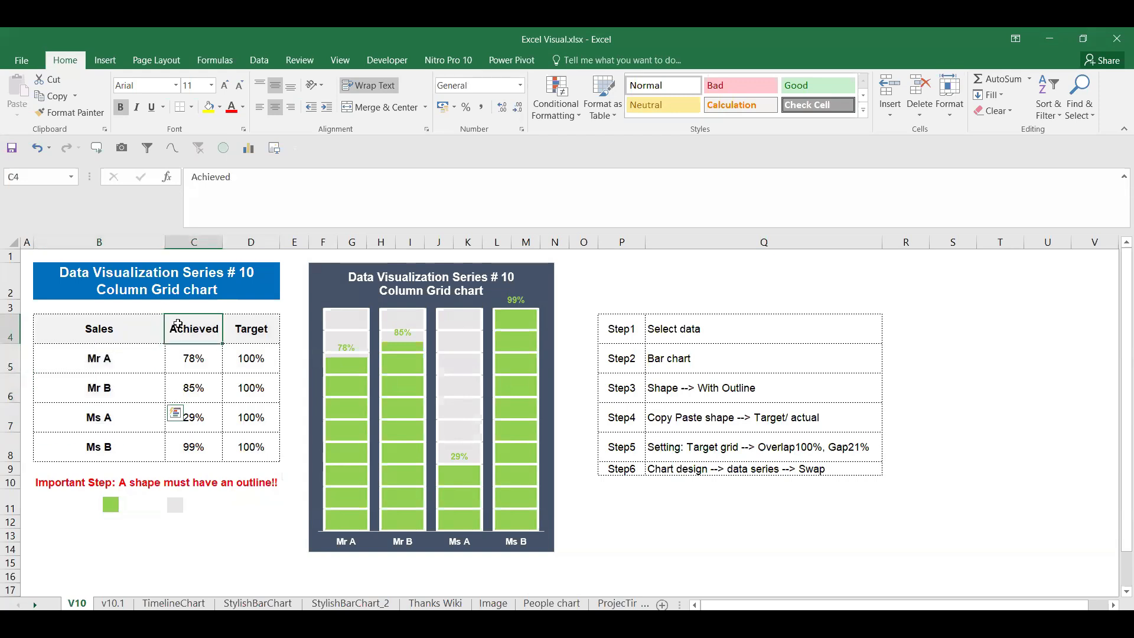
click(255, 332)
drag(260, 370, 263, 447)
click(197, 341)
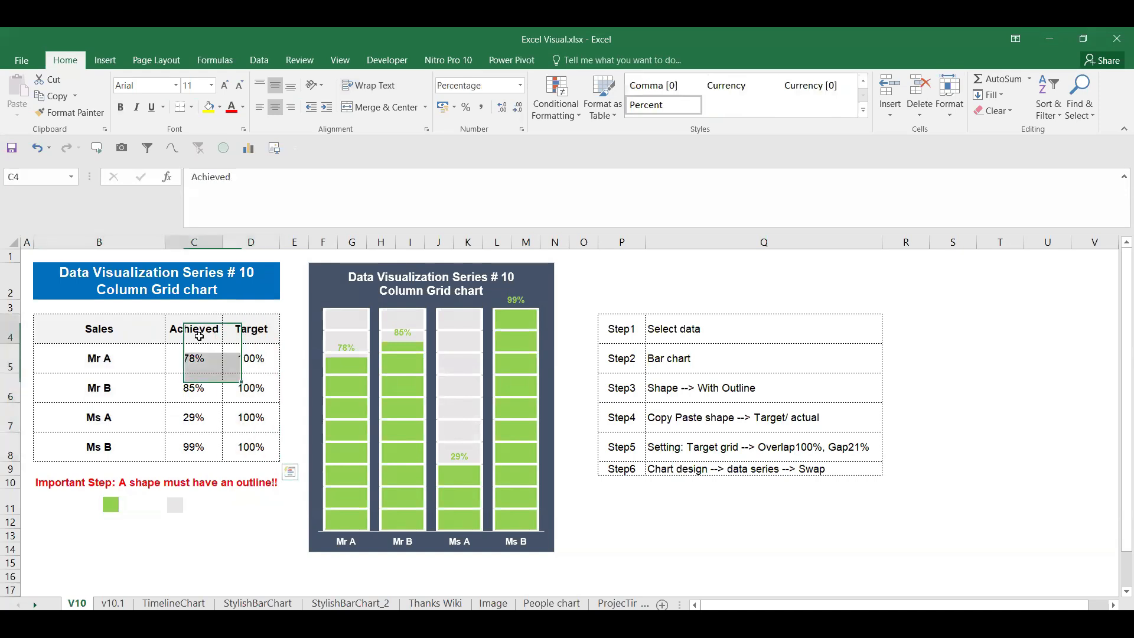
drag(195, 357, 206, 447)
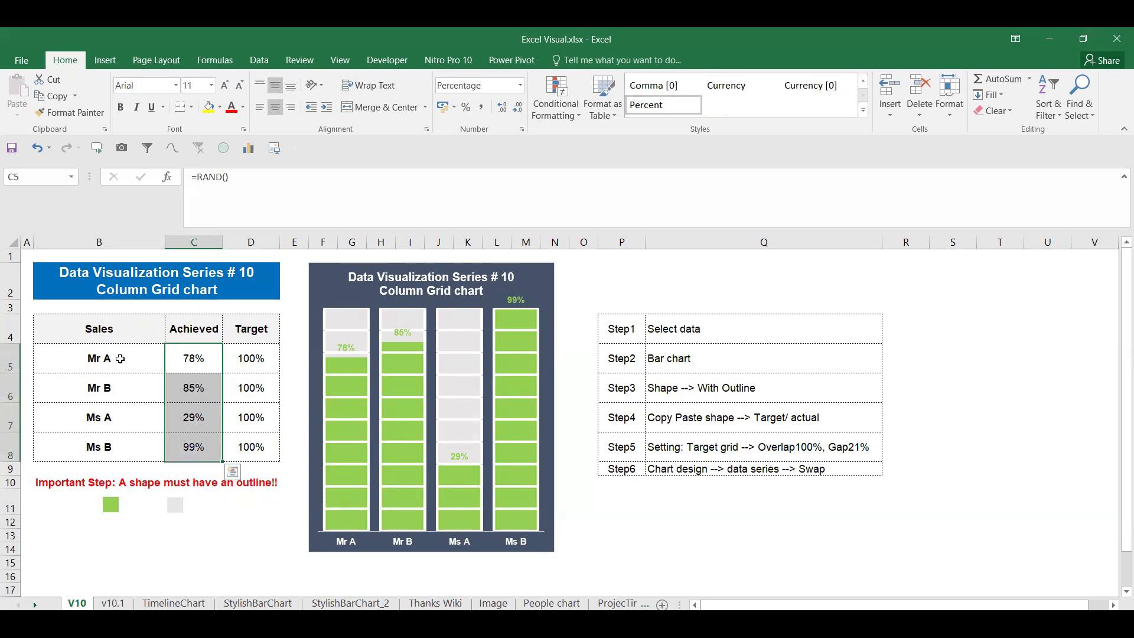
drag(64, 325, 248, 448)
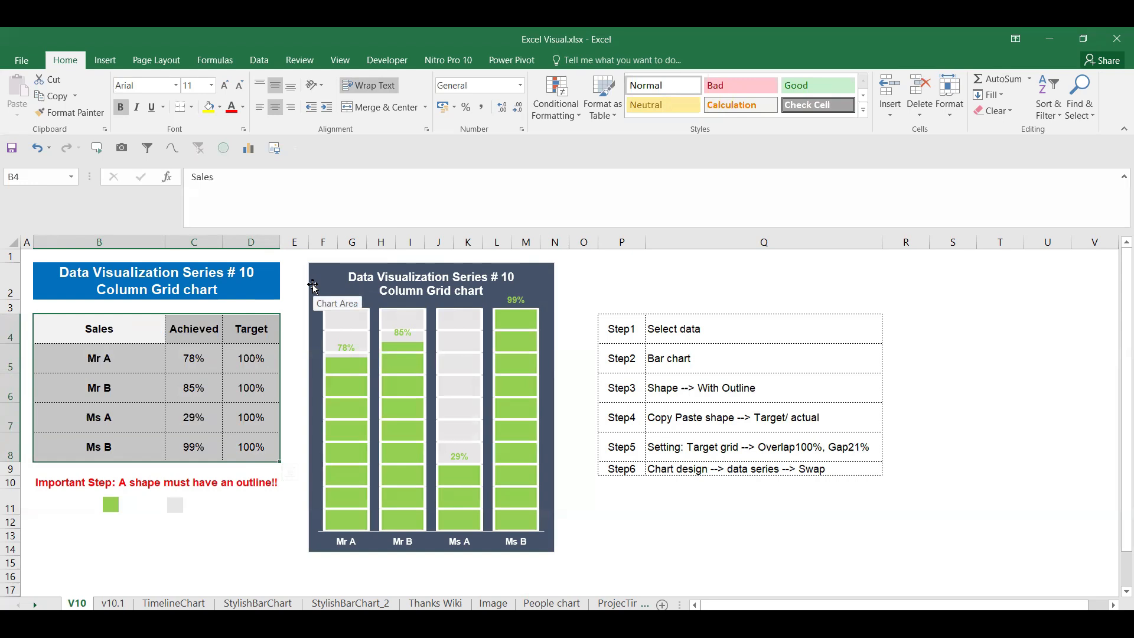
click(108, 504)
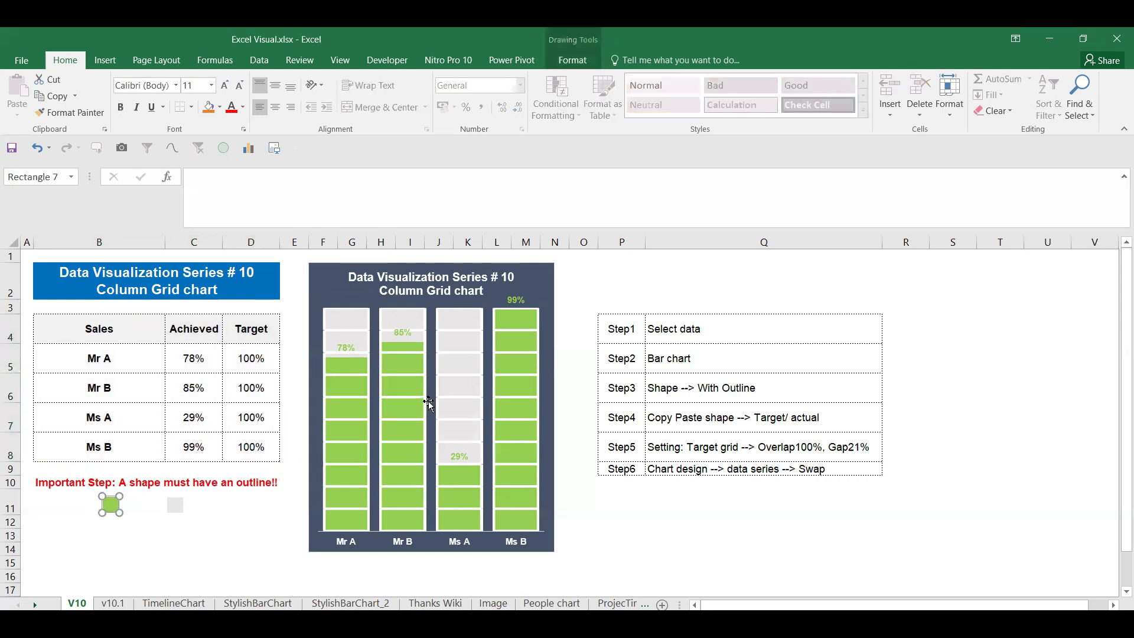
drag(621, 330, 693, 470)
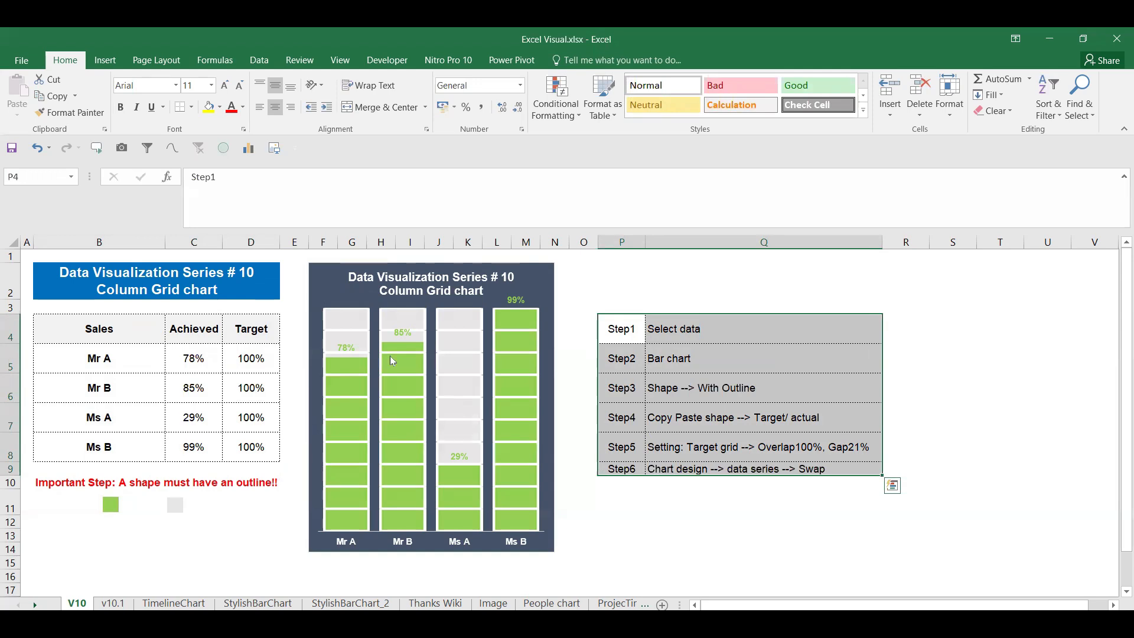
mouse_move(390, 357)
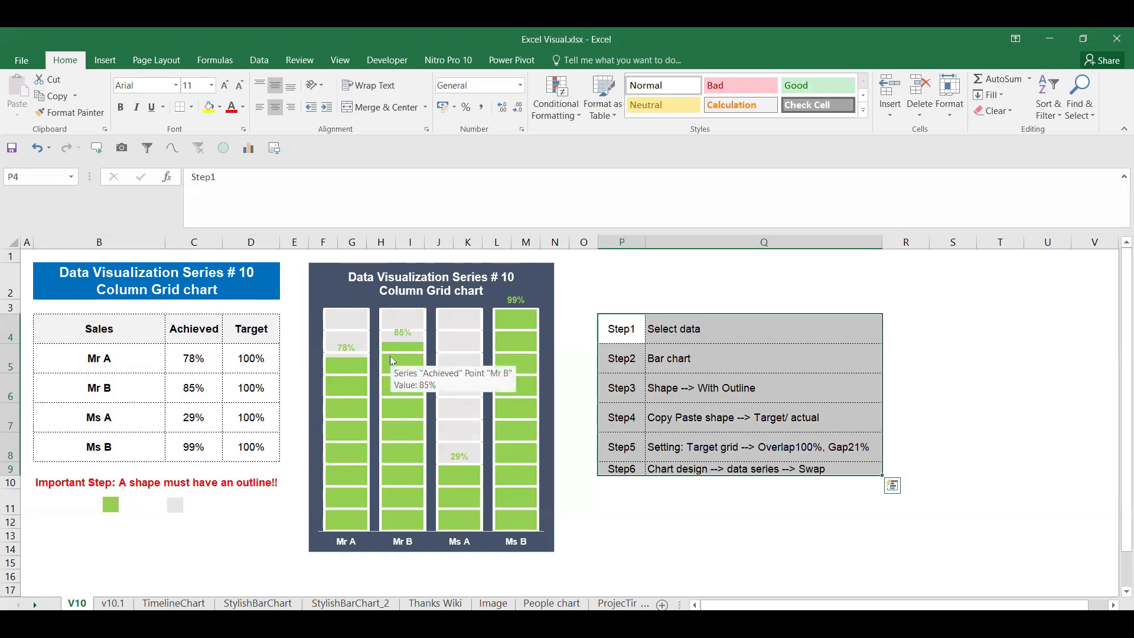
Clear the names, achieved values and targets in B5:D8 on sheet v10.1
click(112, 603)
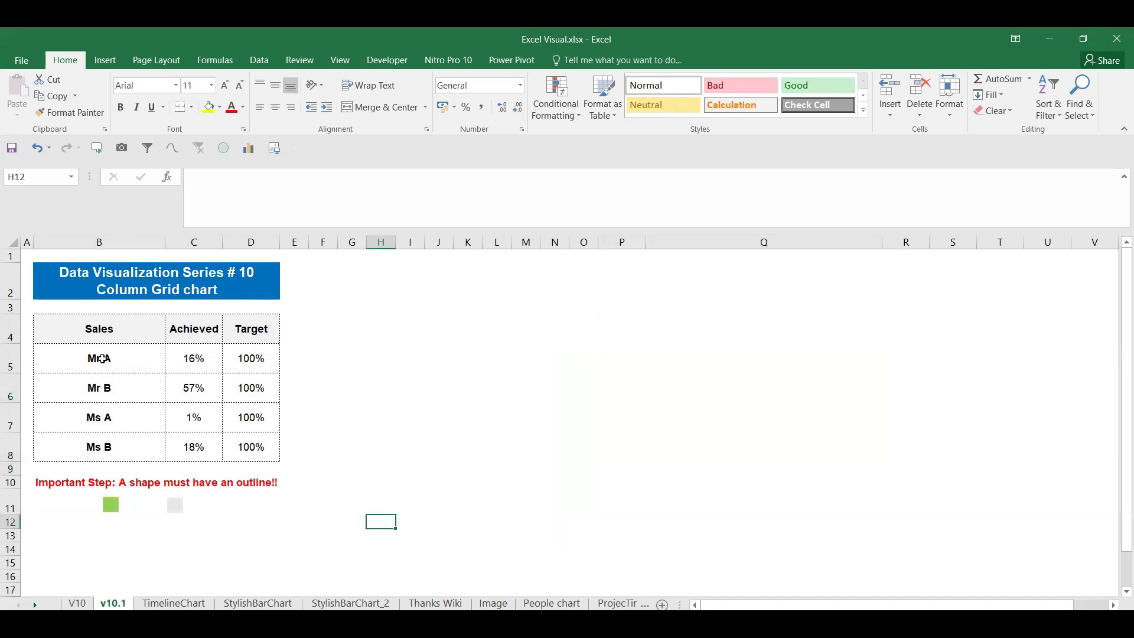
drag(97, 357, 257, 452)
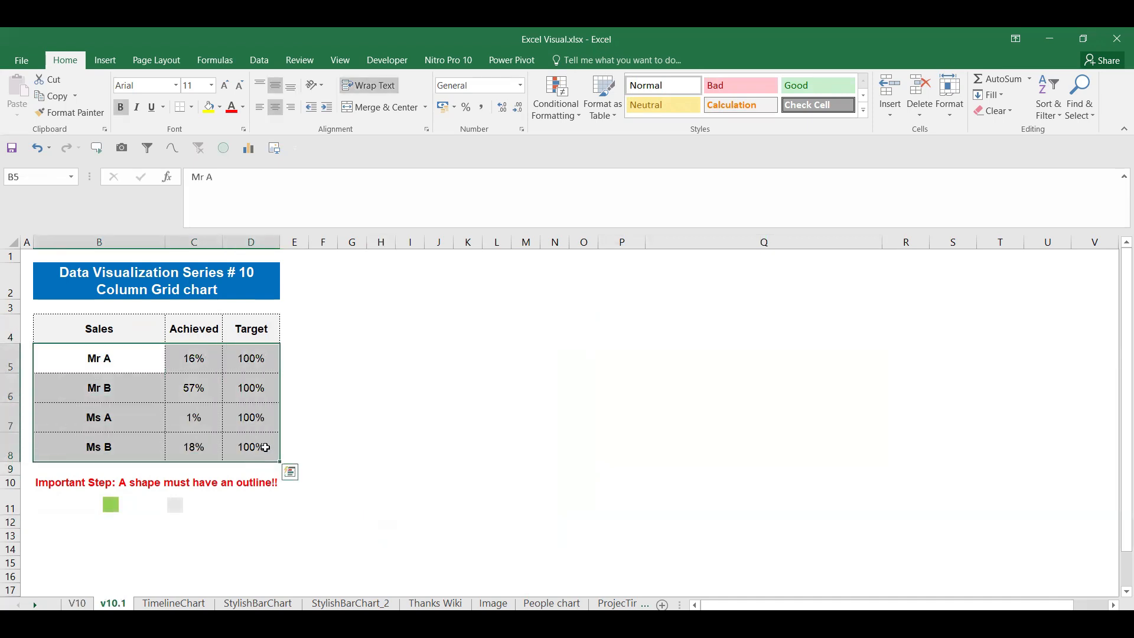
key(Delete)
Enter the row labels Mr A, Mr B, Ms A and Ms B in B5:B8 under Sales
click(112, 354)
text(mR)
key(BackSpace)
key(BackSpace)
text(MR)
key(BackSpace)
text(r A)
key(Return)
text(Mr B)
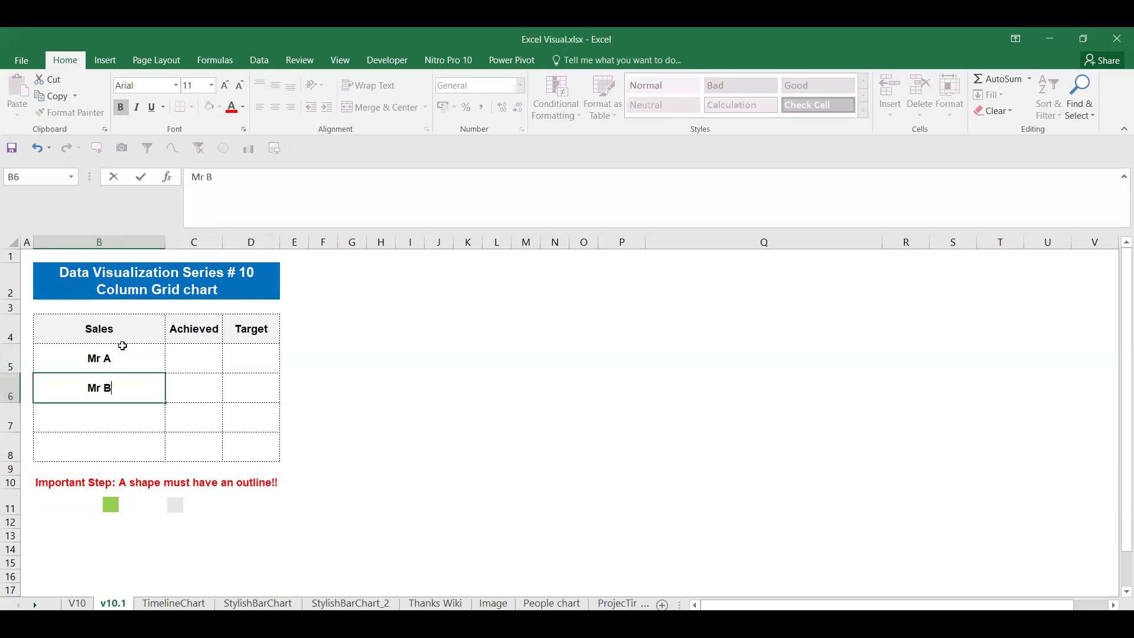
key(Return)
text(Ms A)
key(Return)
text(Ms B)
key(Return)
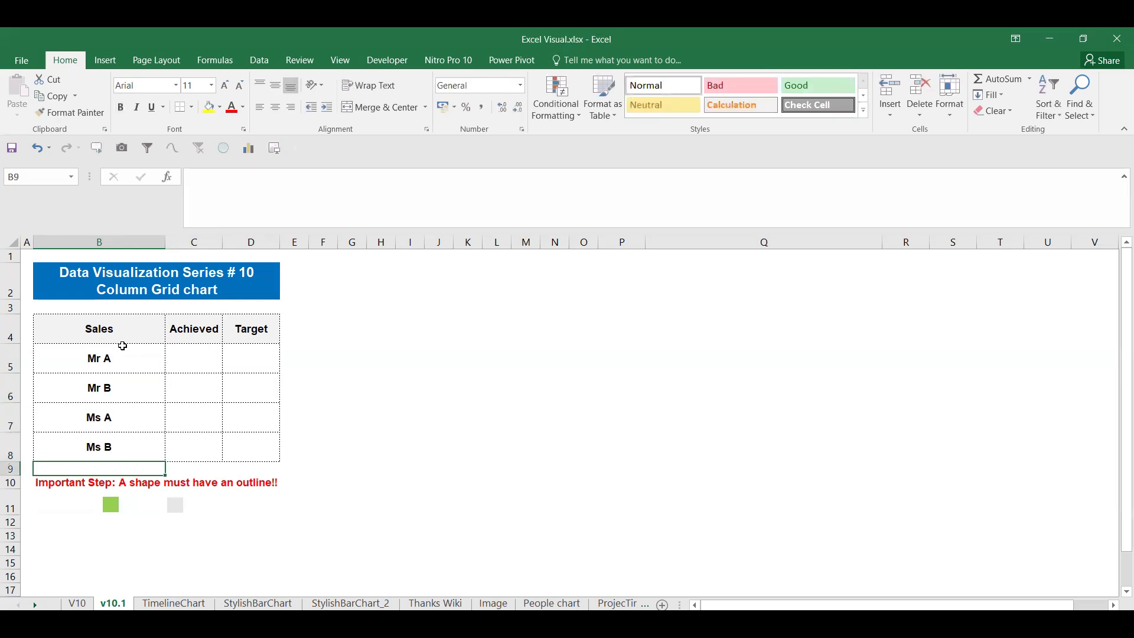
Enter 100% as the Target in D5 and copy it down to D8
click(266, 359)
text(100)
key(Return)
click(265, 360)
key(ctrl+c)
drag(265, 359, 258, 448)
key(ctrl+v)
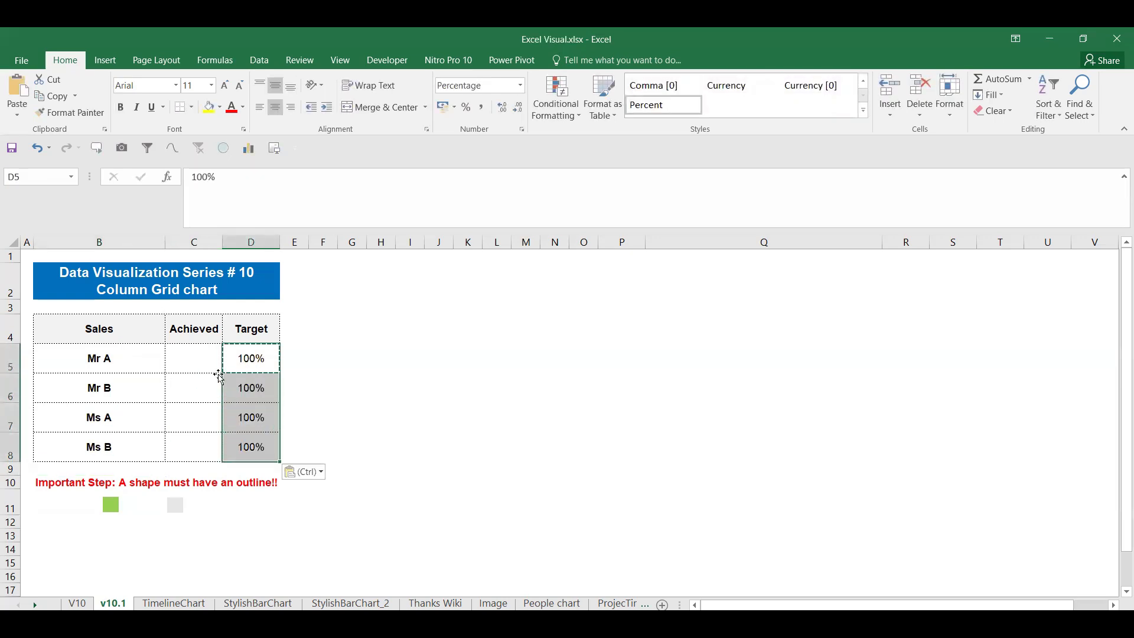
Enter the formula =RAND() in C5 under Achieved and fill it down to C8
click(189, 354)
text(=RAND)
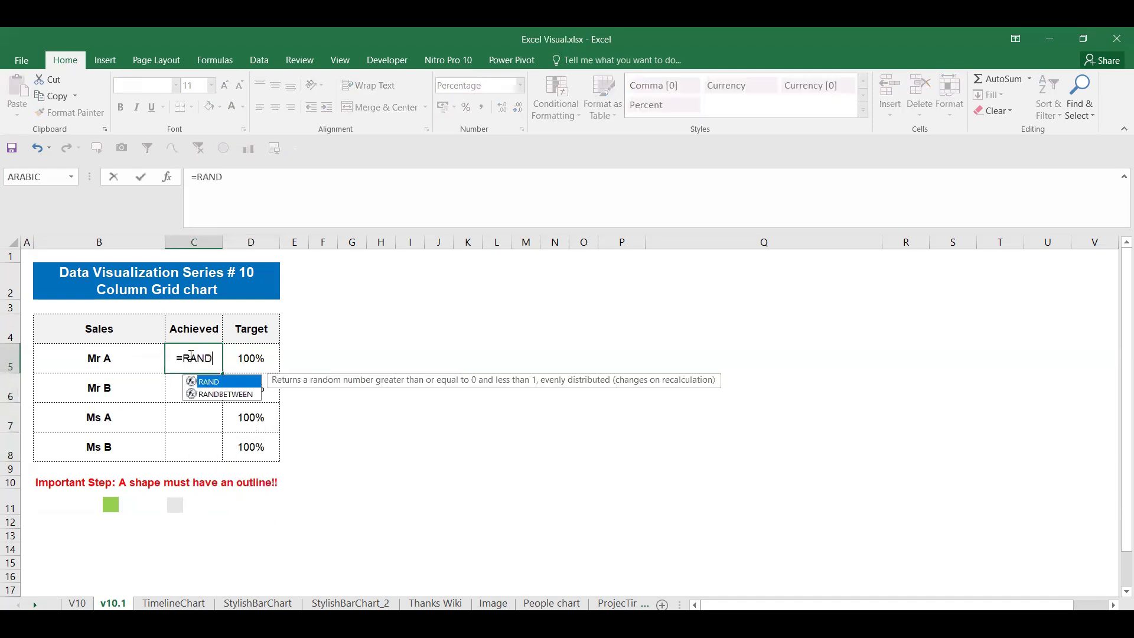
text(())
key(Return)
click(190, 354)
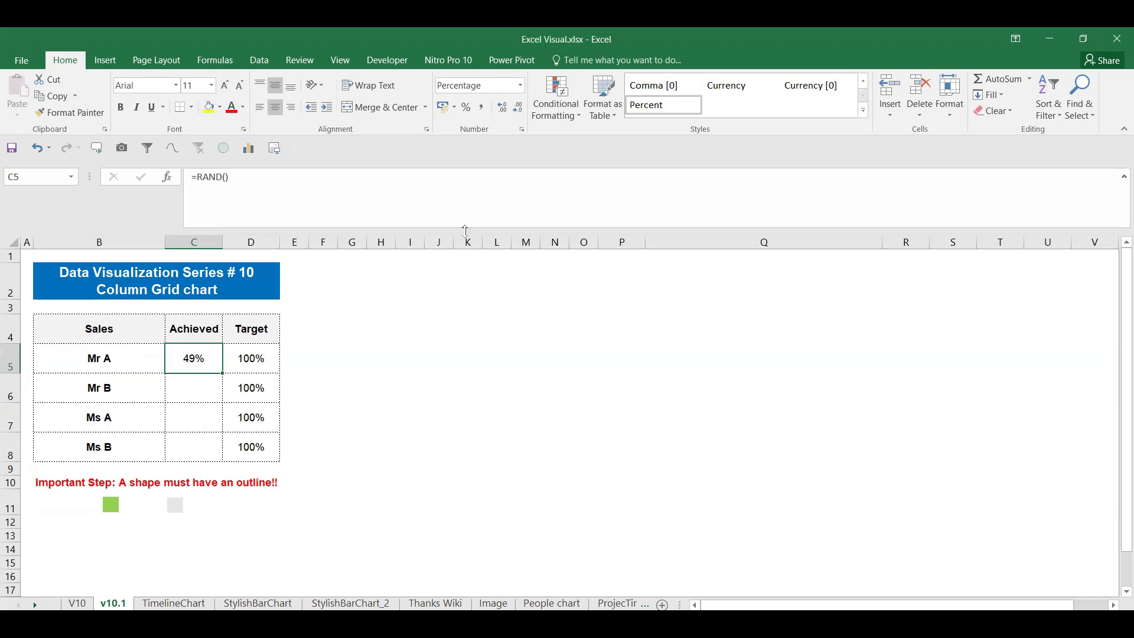
drag(224, 371, 223, 462)
Recalculate the sheet repeatedly to watch the random Achieved percentages change
click(220, 536)
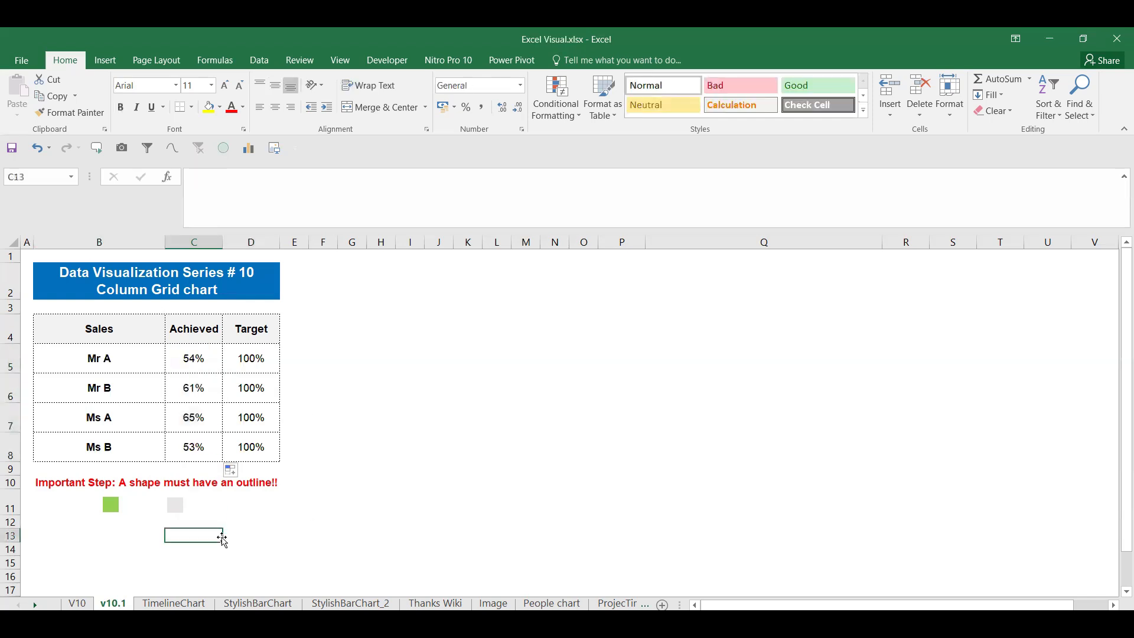
key(F9)
key(F9)
key(F9)
key(F9)
key(F9)
key(F9)
key(F9)
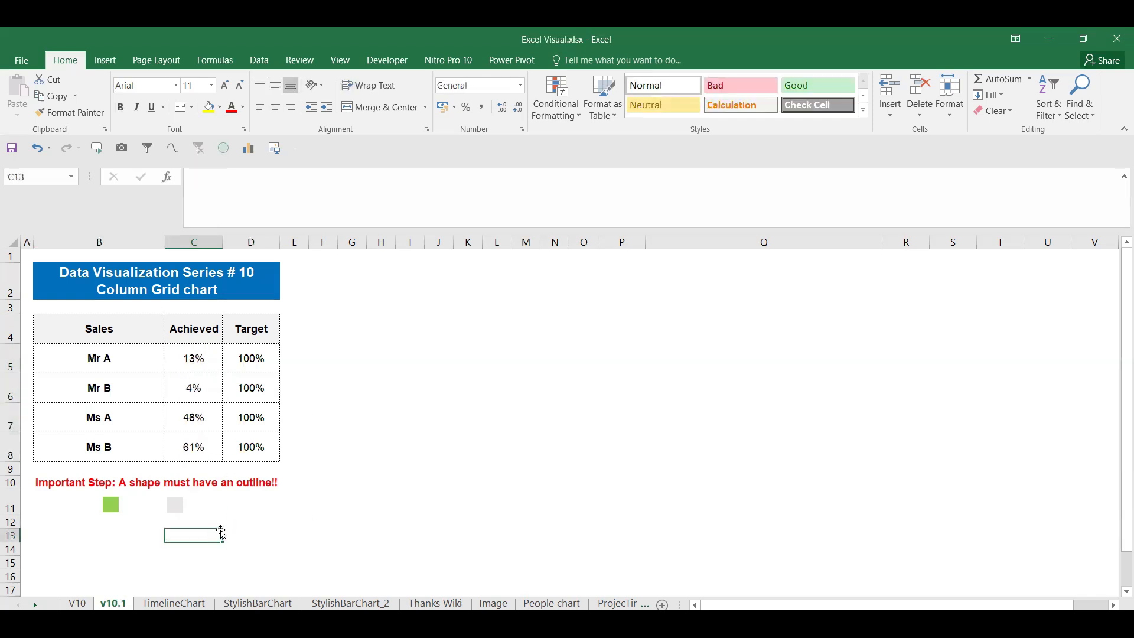
Clear the Achieved values in C5:C8 and enter =RAND() in all four cells at once
drag(251, 358, 262, 446)
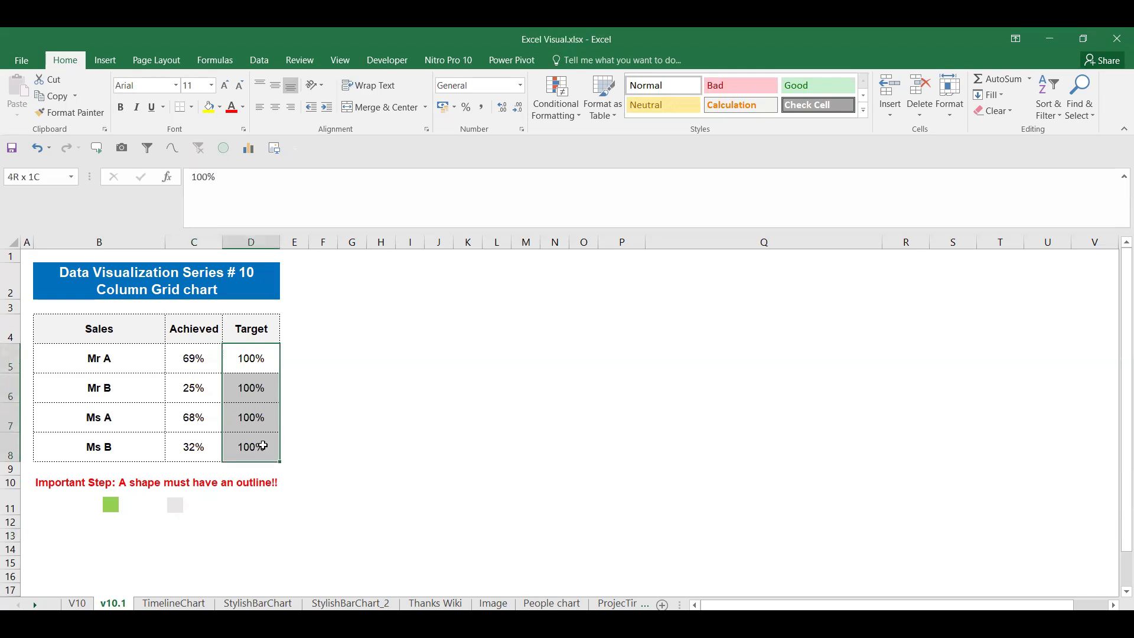
key(ctrl+v)
drag(211, 362, 189, 447)
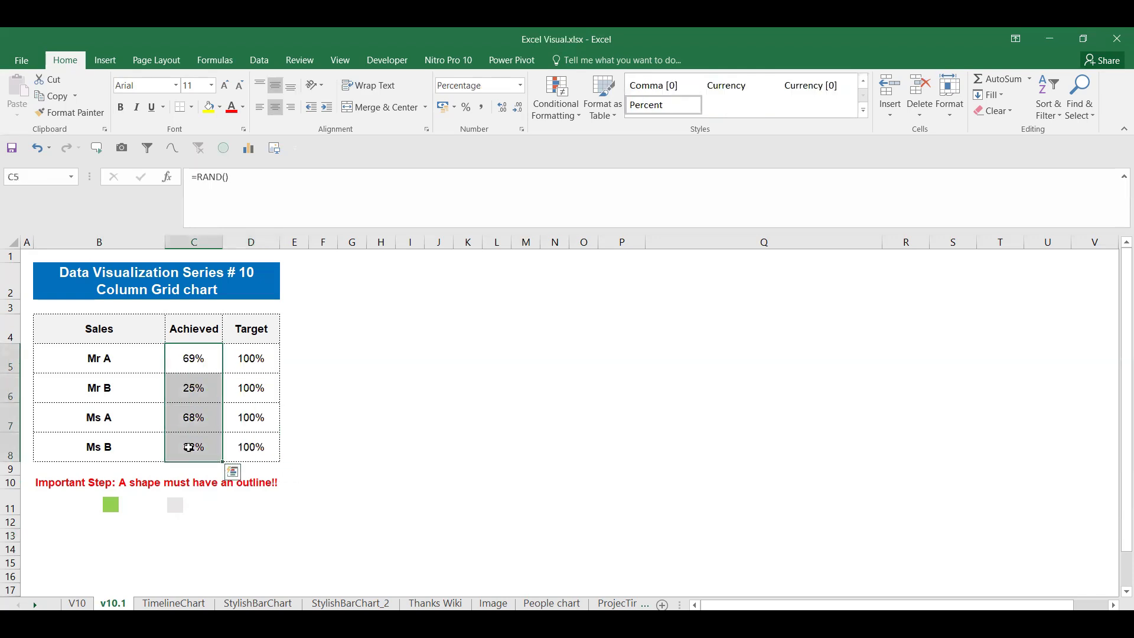
key(Delete)
text(=rand())
key(ctrl+Return)
click(269, 520)
Insert a Clustered Column chart from B4:D8 and enlarge it beside the table to span about columns F to Q
drag(86, 327, 271, 460)
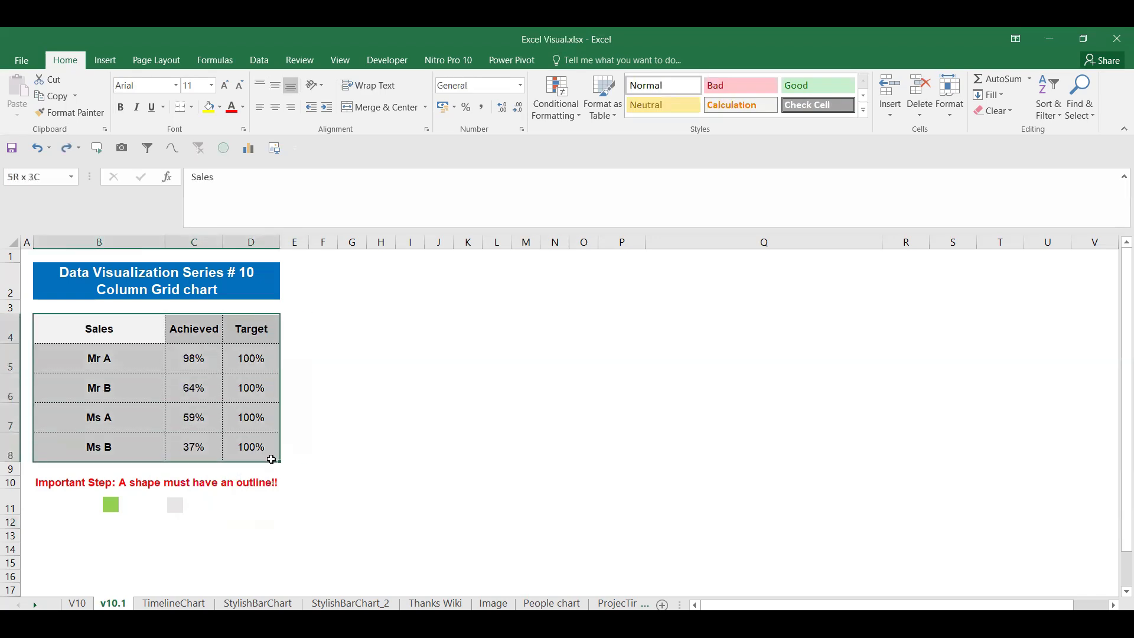
click(105, 59)
click(493, 112)
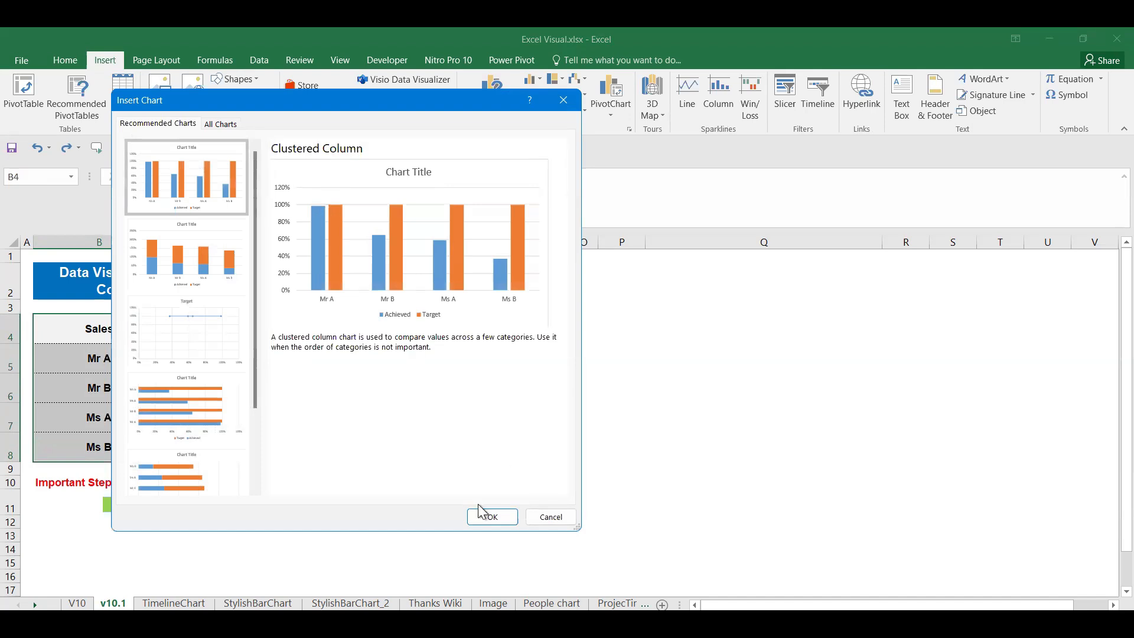
scroll(207, 393, down, 2)
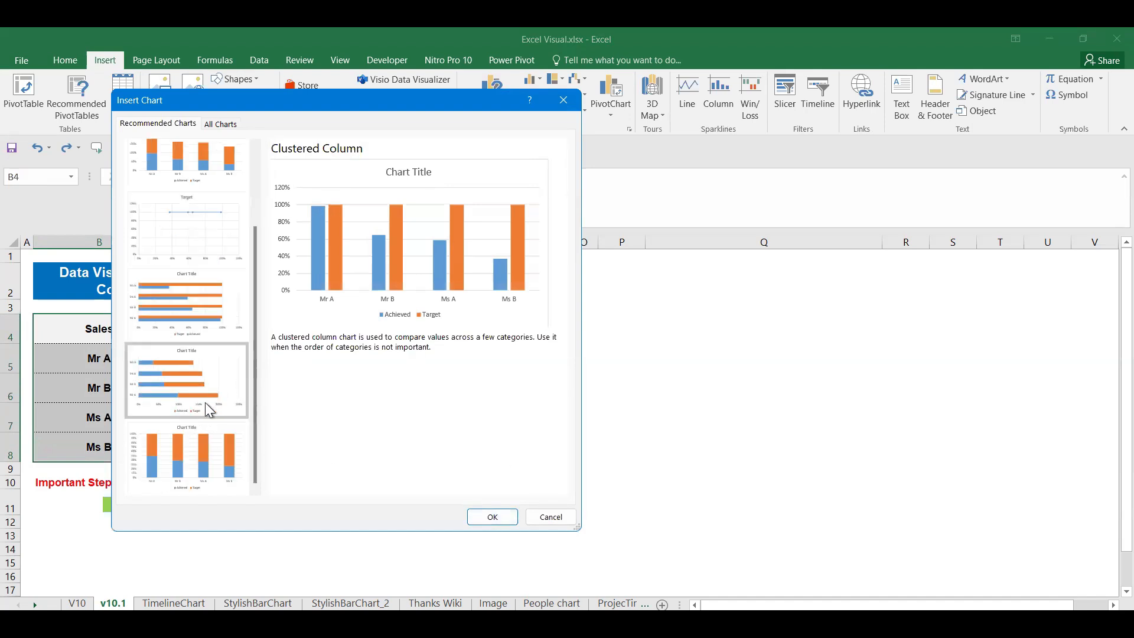
scroll(196, 388, up, 3)
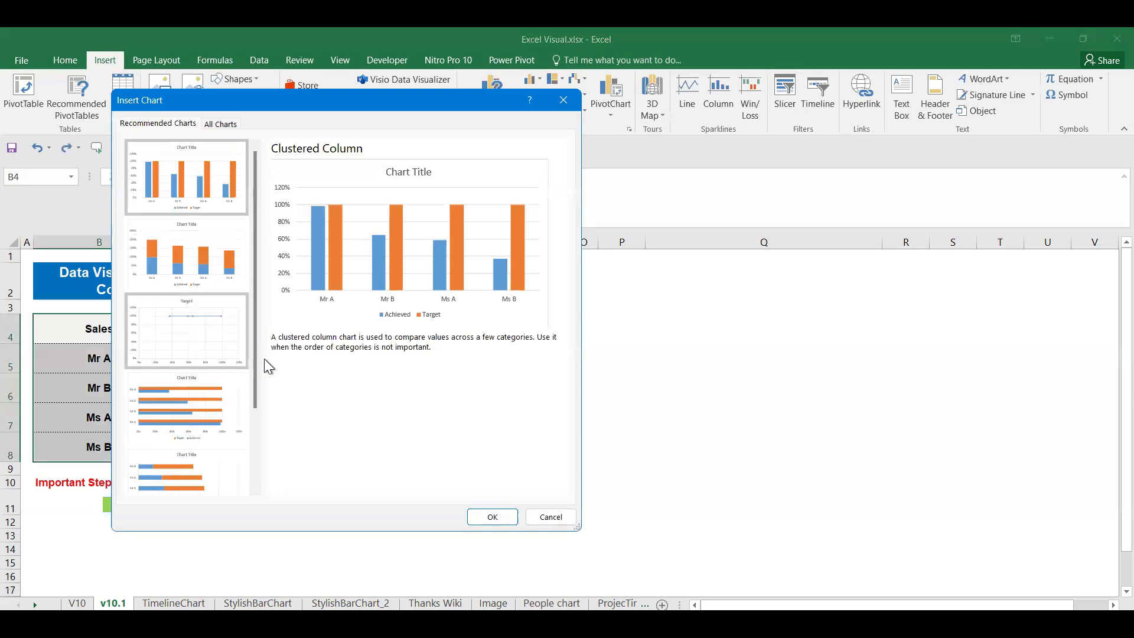
click(489, 517)
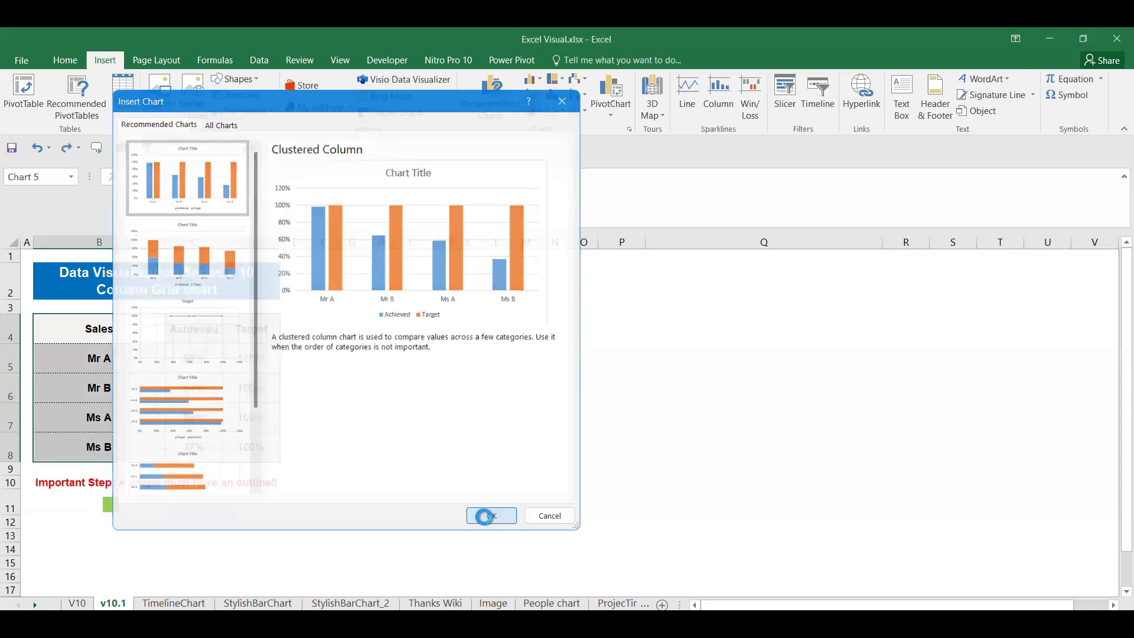
drag(638, 536, 549, 486)
drag(666, 484, 899, 562)
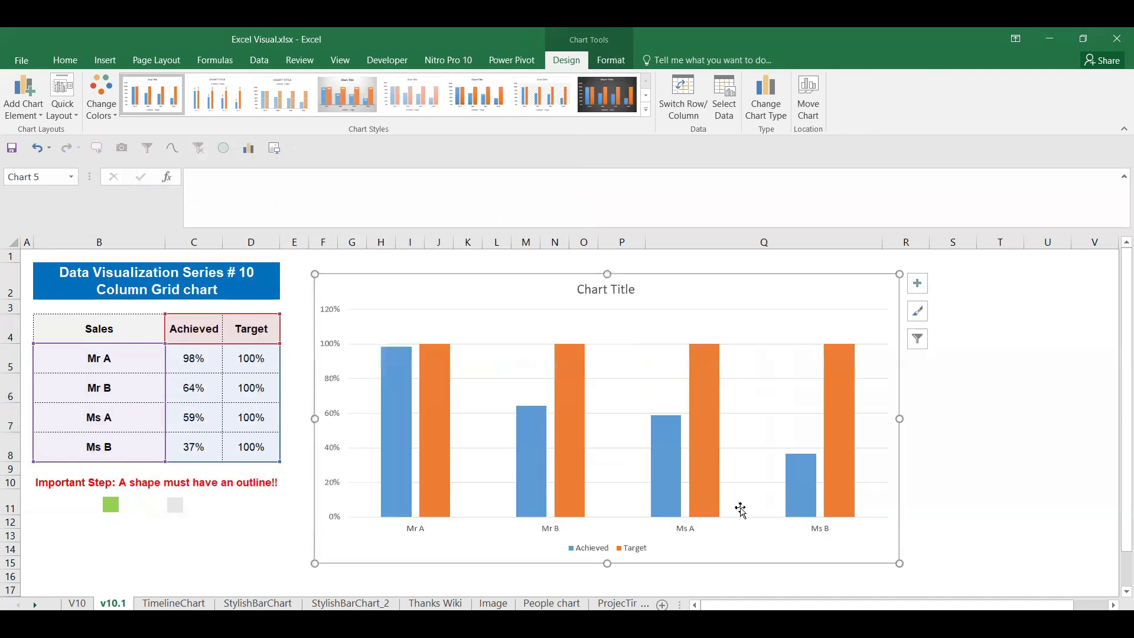
Make all the text in the chart bold
double_click(610, 291)
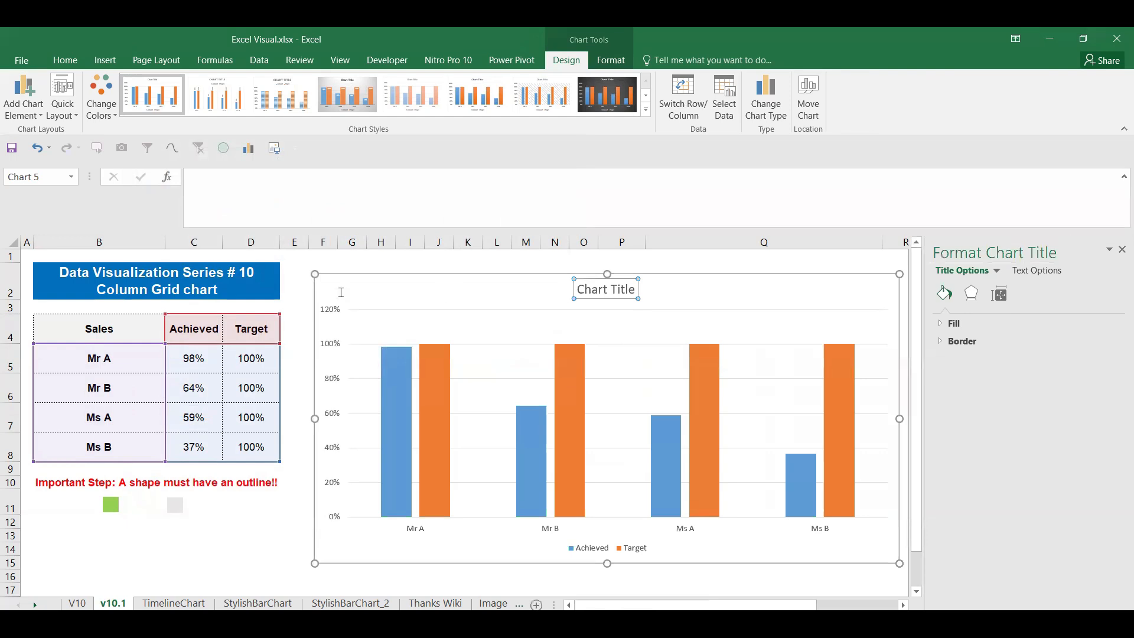
click(221, 539)
click(325, 560)
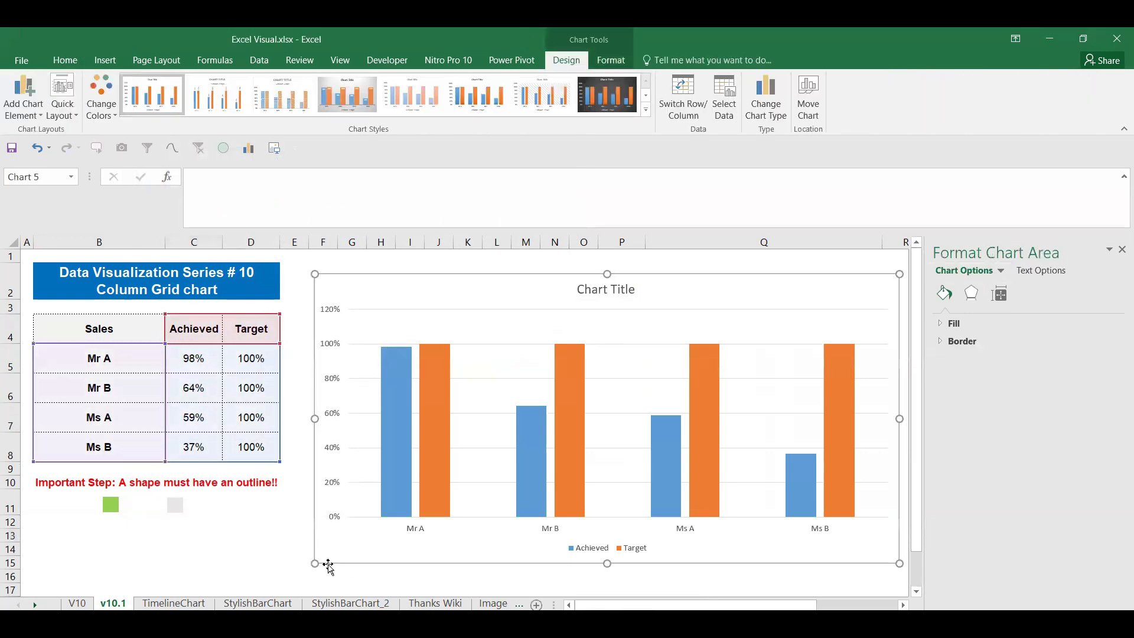
key(ctrl+b)
Replace the placeholder chart title with a link to the heading in cell B2, and close the title formatting options
click(610, 291)
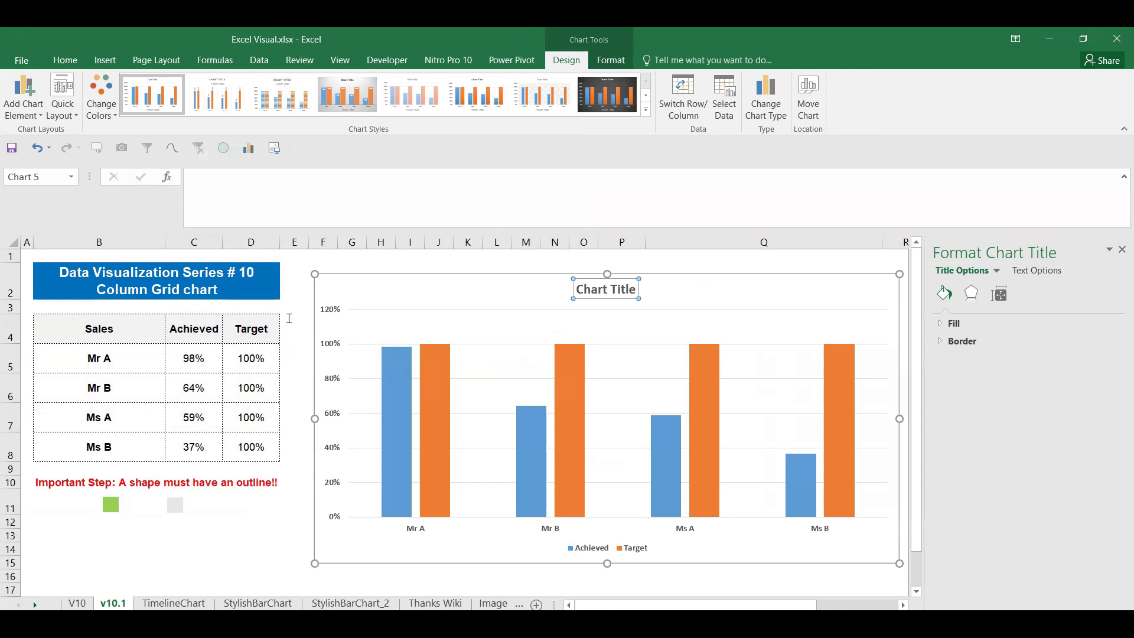
click(593, 291)
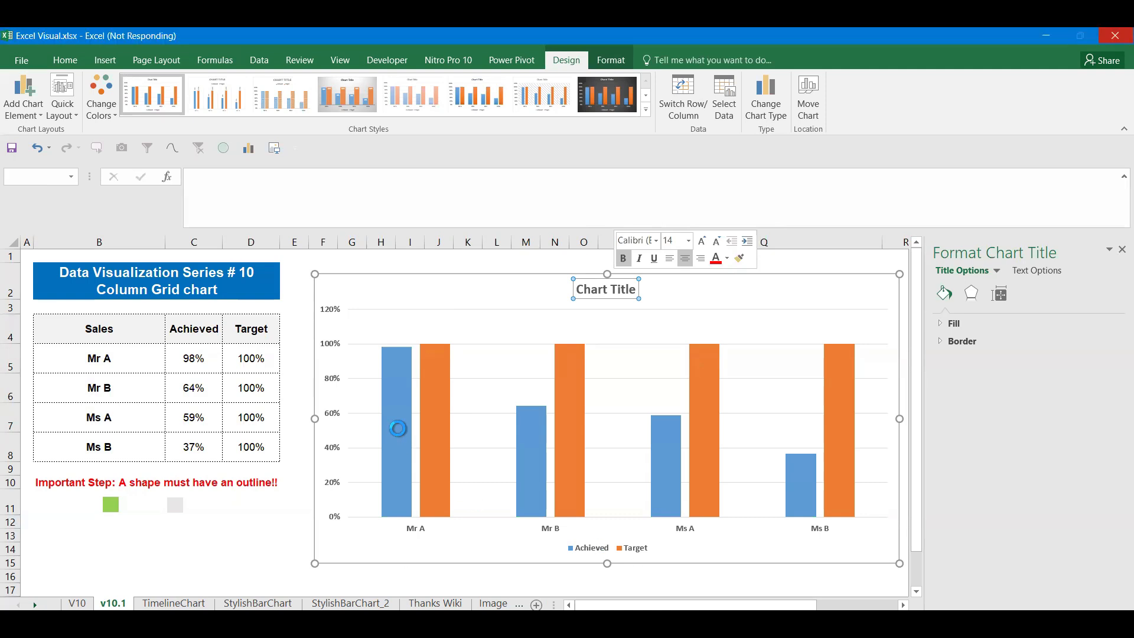
click(599, 289)
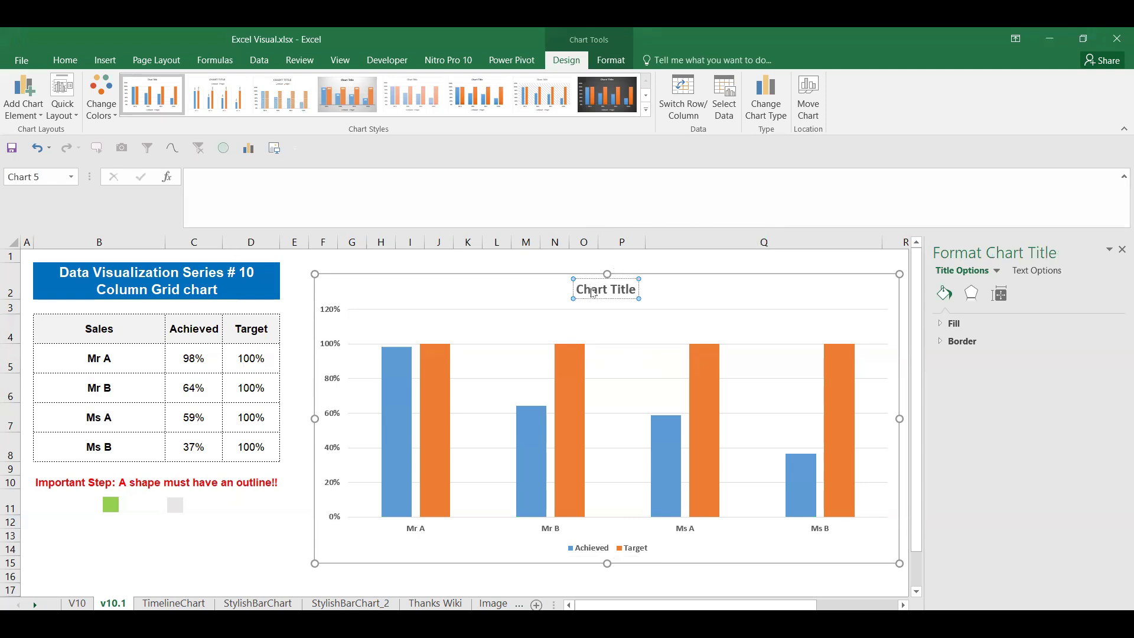
triple_click(593, 293)
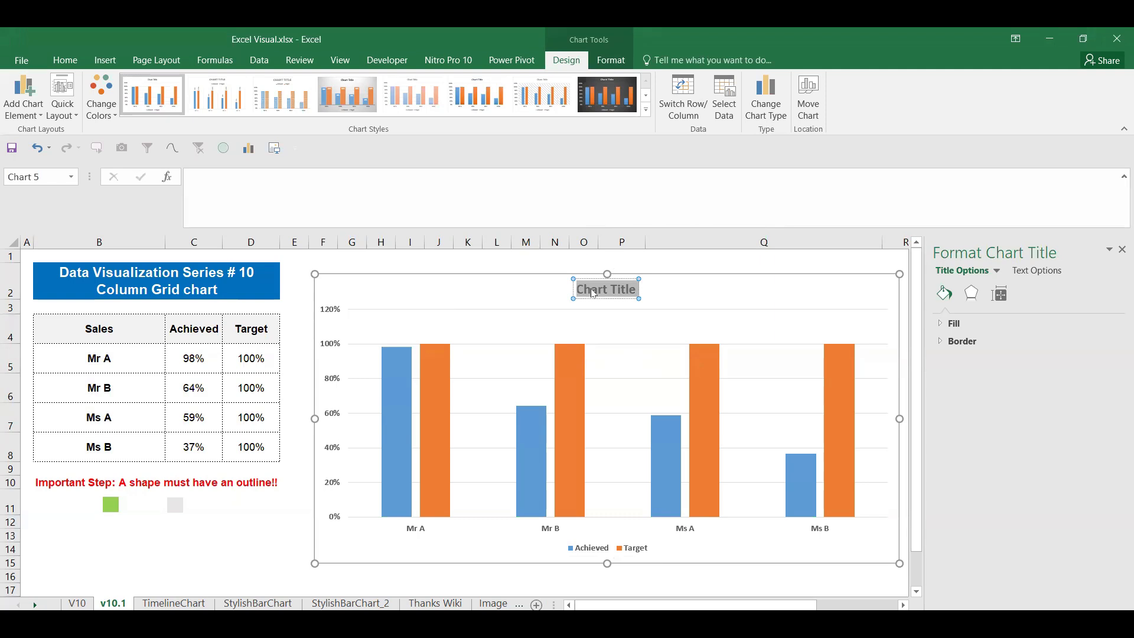
key(Delete)
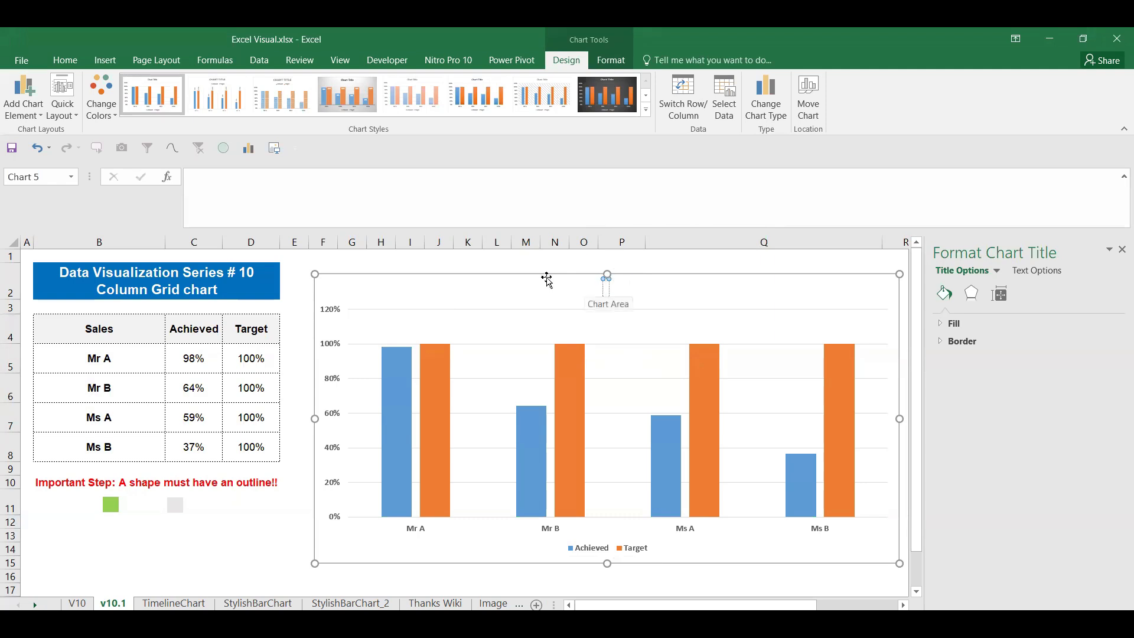
click(416, 198)
text(=)
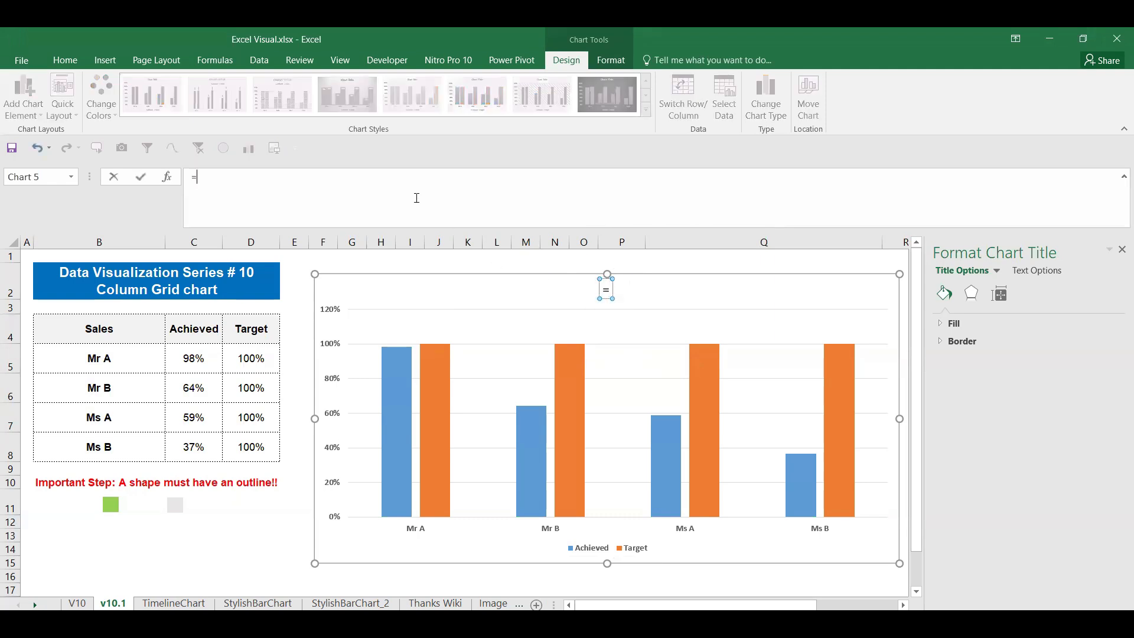
click(224, 283)
key(Return)
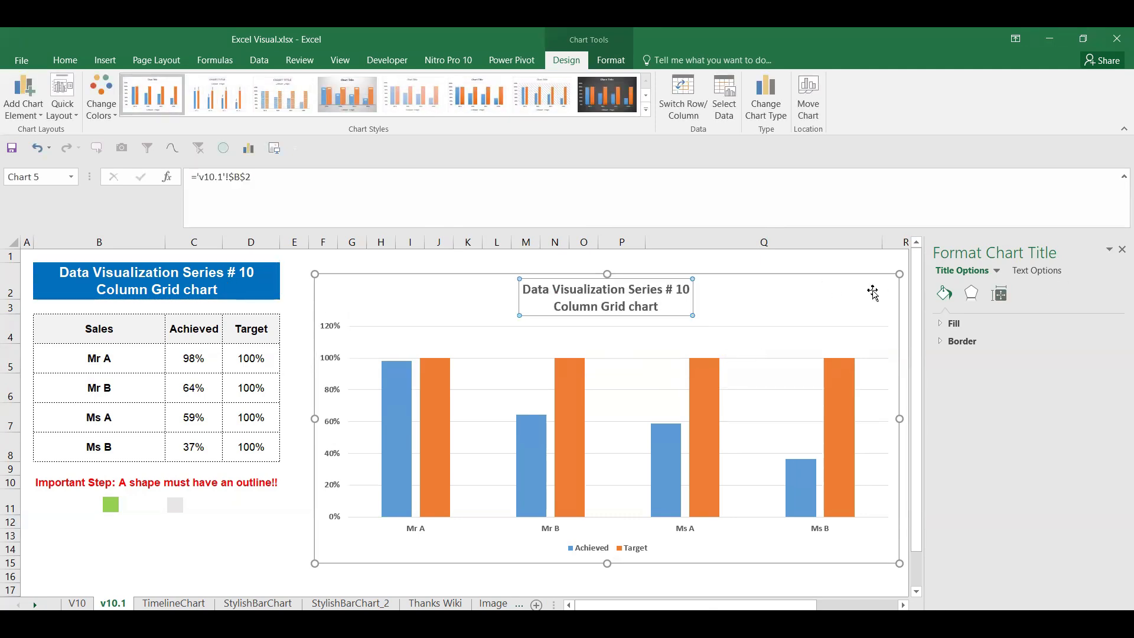
click(1122, 250)
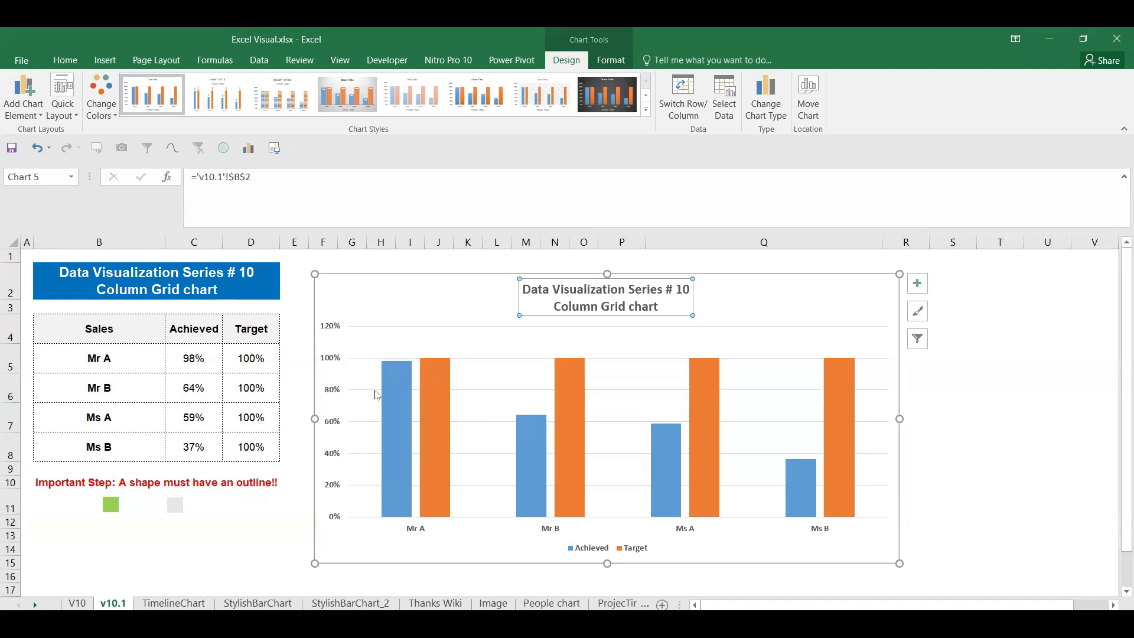
Add data labels to both the Achieved and Target series in the column chart
right_click(399, 394)
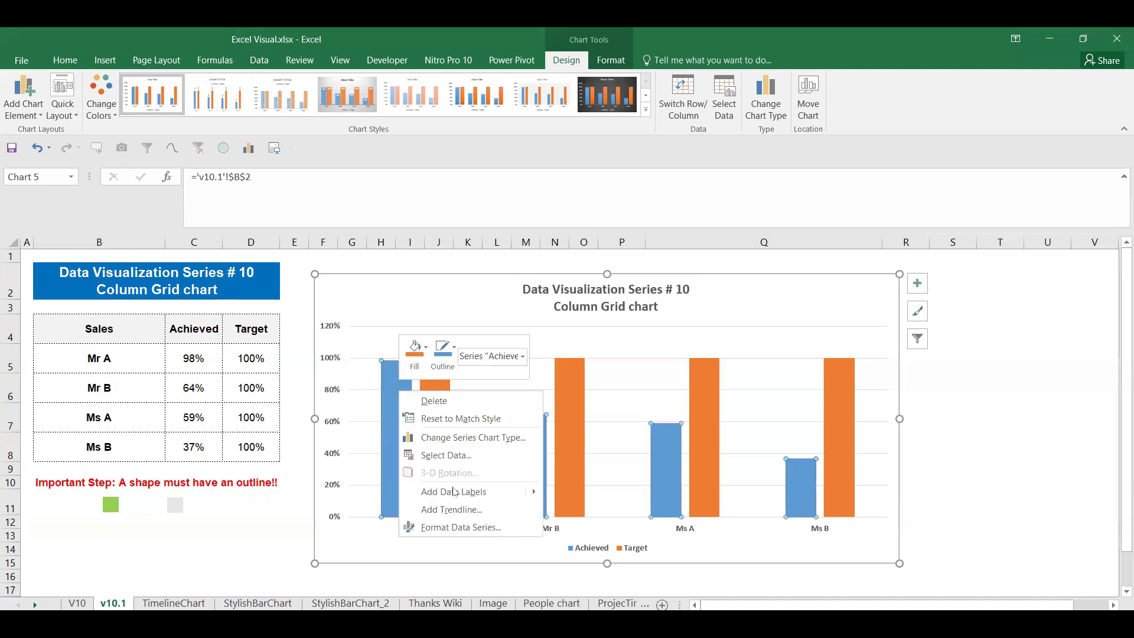
mouse_move(466, 491)
click(552, 494)
right_click(431, 449)
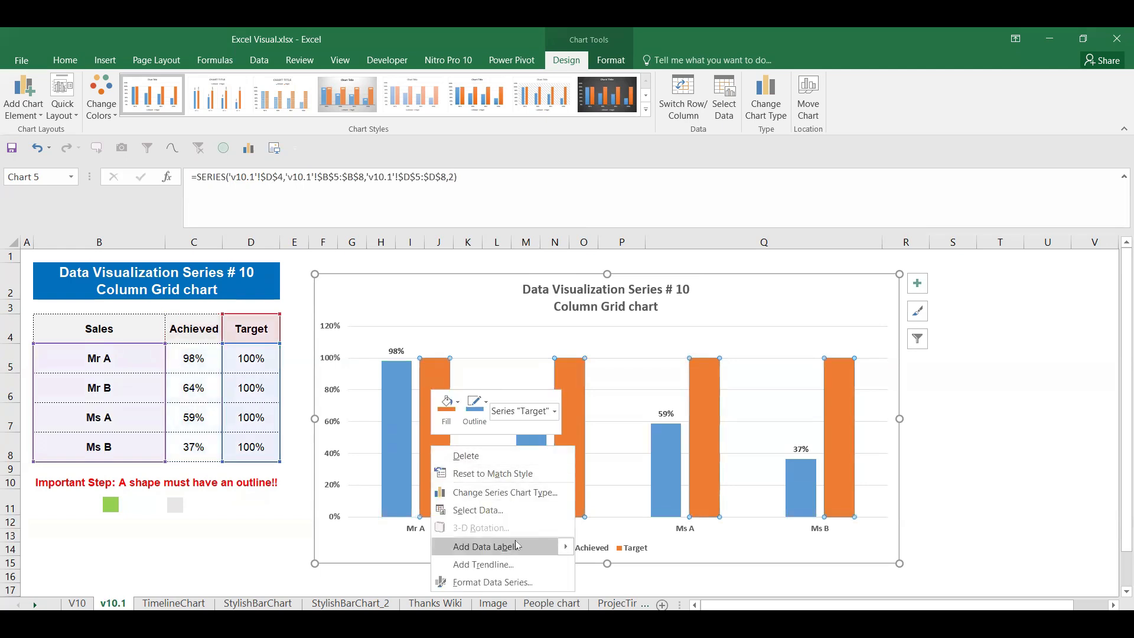
click(516, 545)
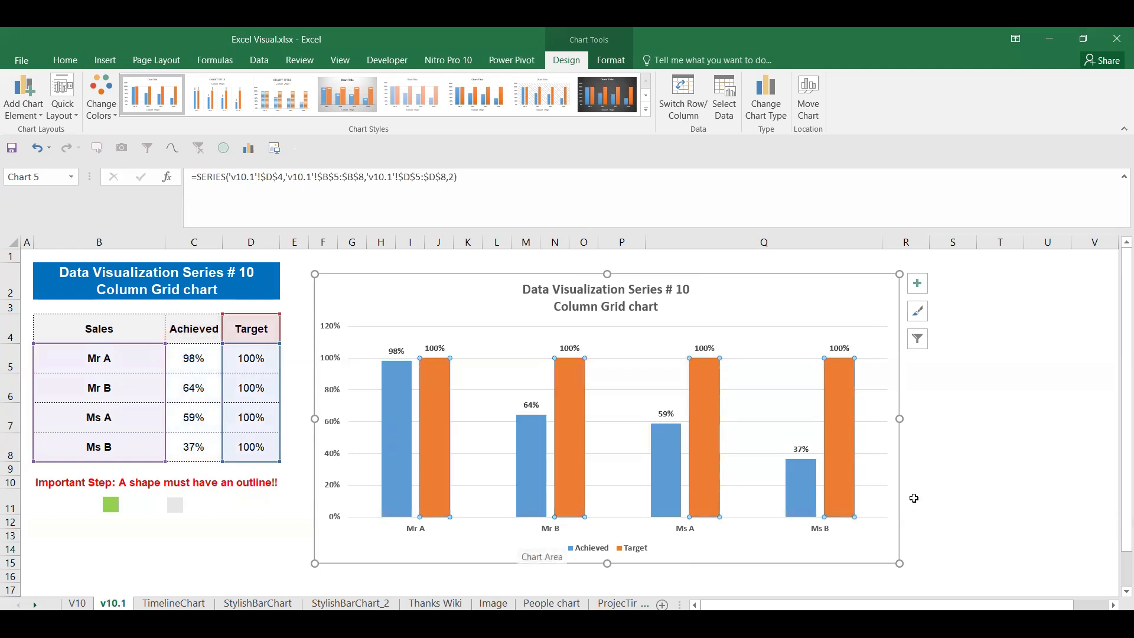
click(952, 482)
Delete the chart's horizontal gridlines and move the chart slightly upward beside the table
click(632, 434)
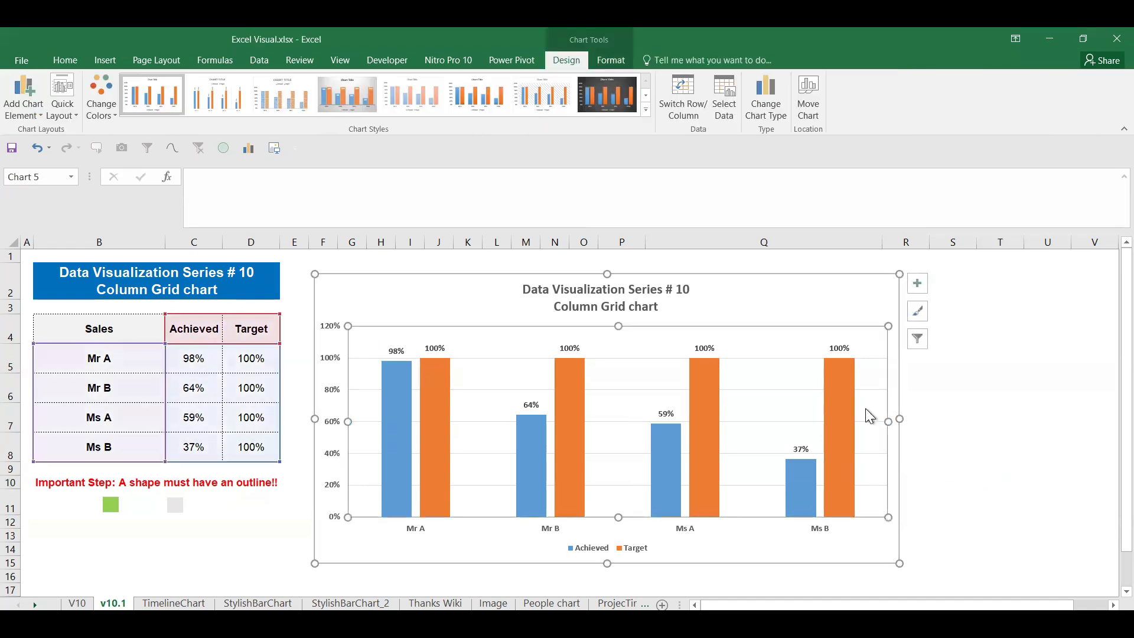
click(874, 422)
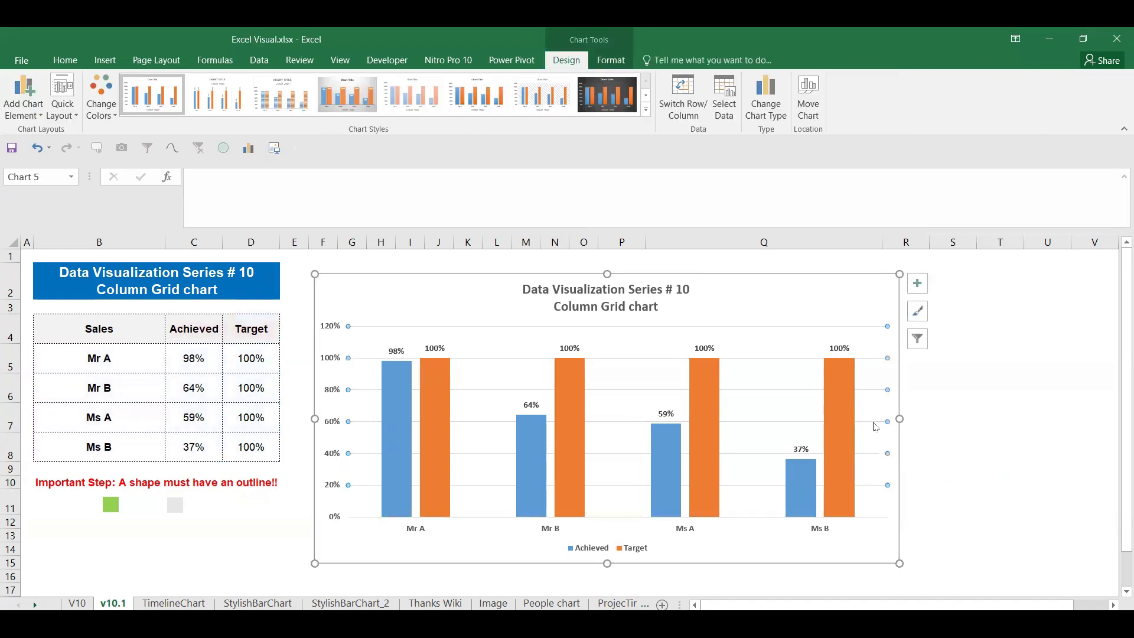
key(Delete)
drag(850, 561, 851, 542)
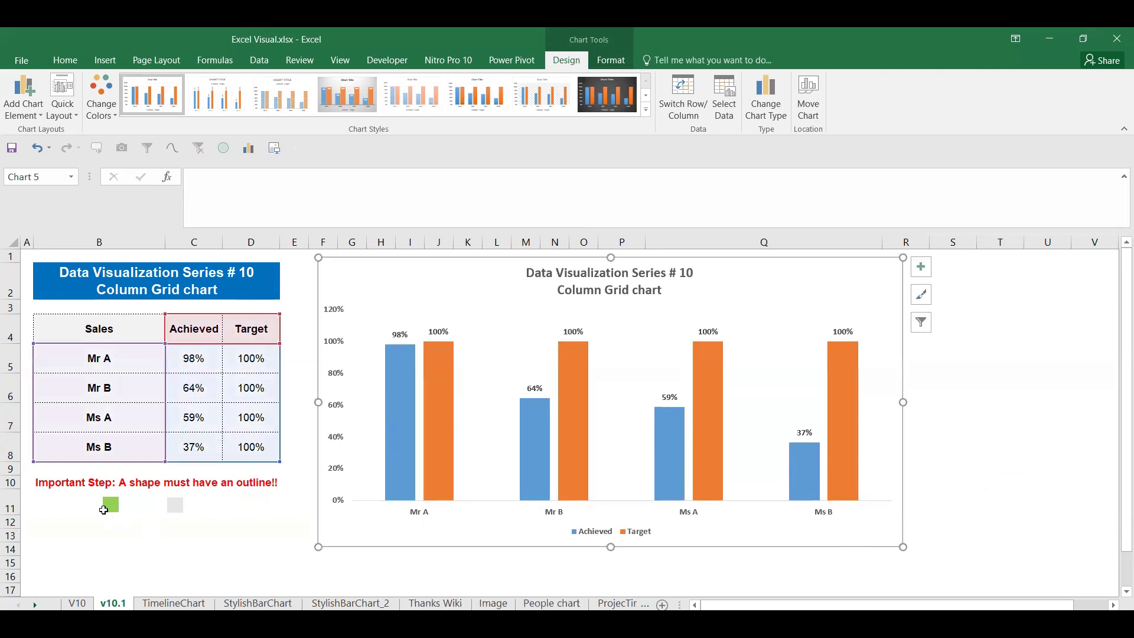
Delete the existing green and grey squares below the red note under the table
click(173, 504)
click(110, 505)
key(Delete)
click(177, 508)
key(Delete)
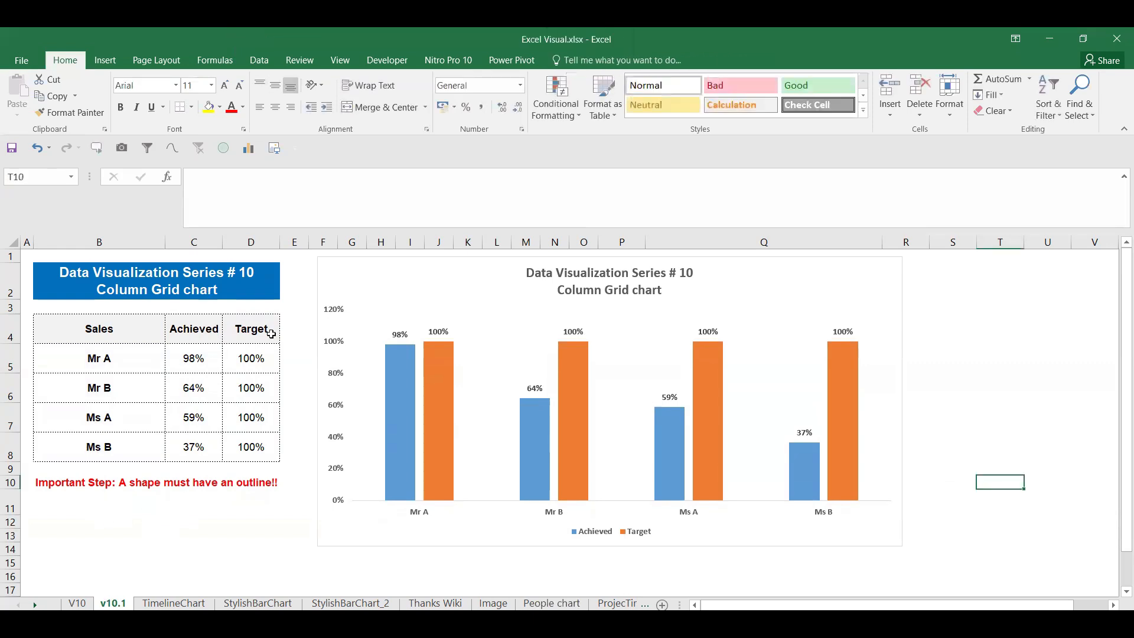
Draw a rectangle about 1.25 cm wide and 0.74 cm high below the red note, around B11:B12
click(103, 61)
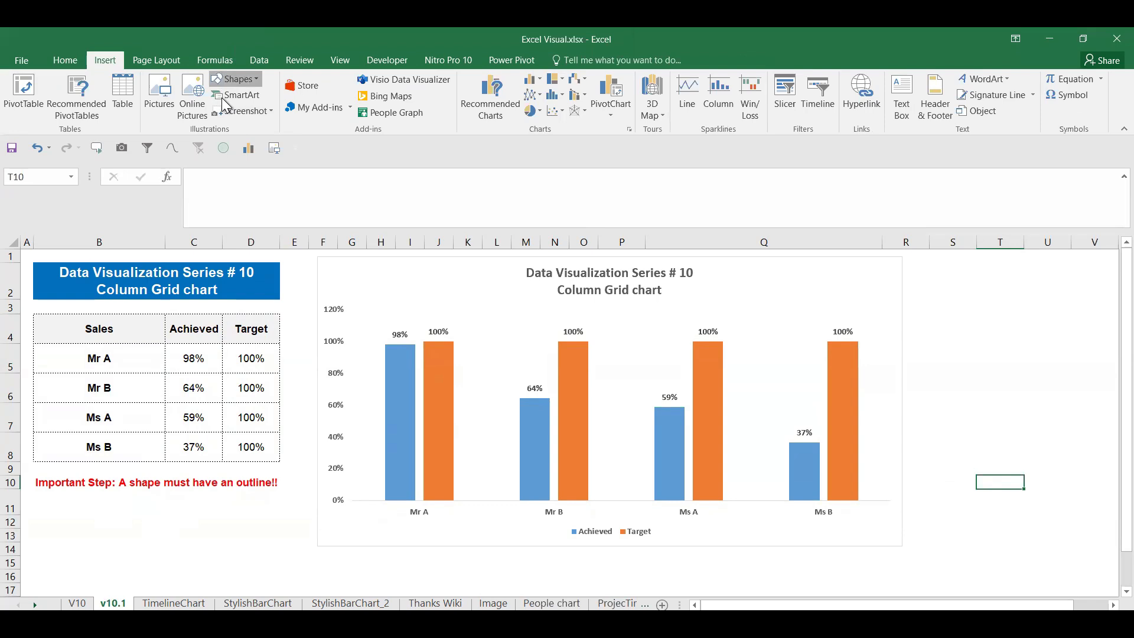
click(233, 79)
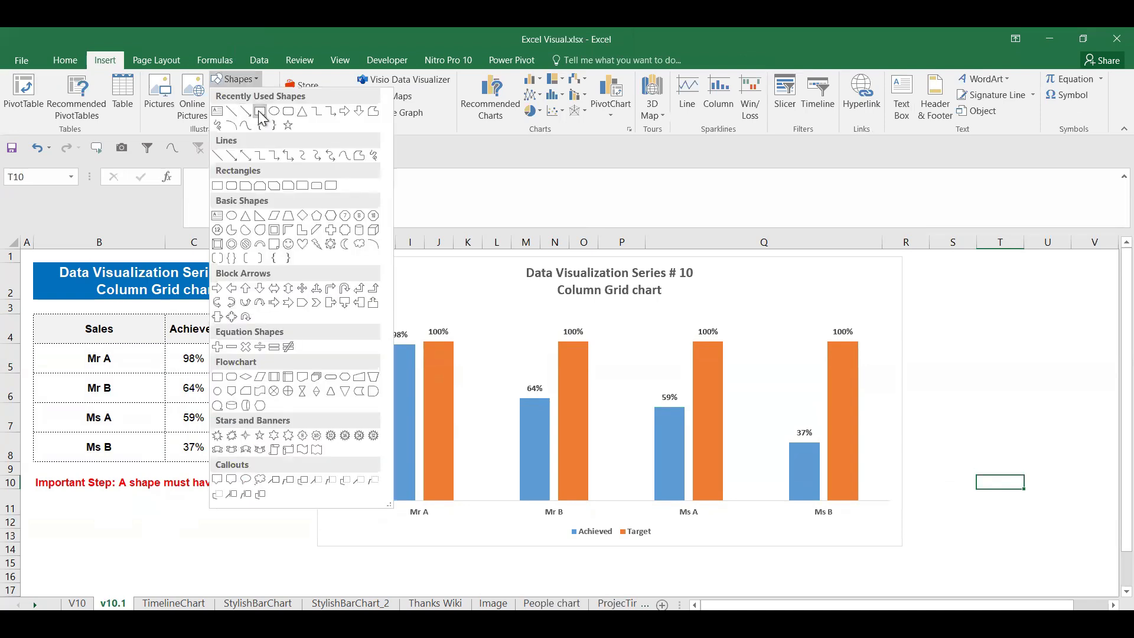
click(260, 111)
drag(132, 530, 98, 508)
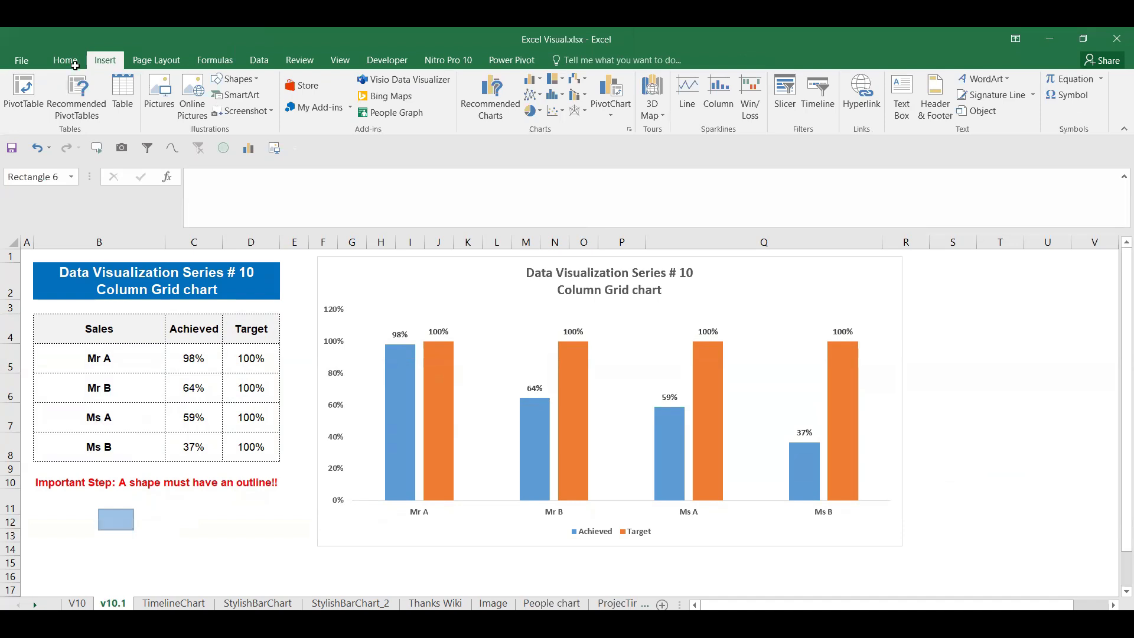
click(194, 519)
click(118, 520)
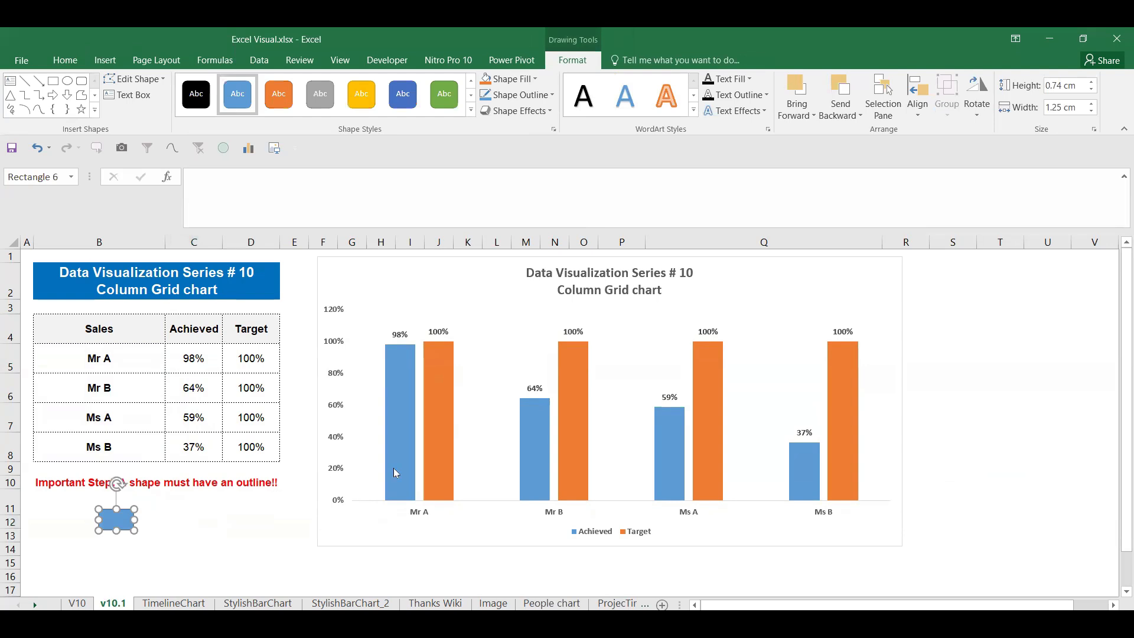
Fill the new rectangle with the standard light green colour
click(65, 60)
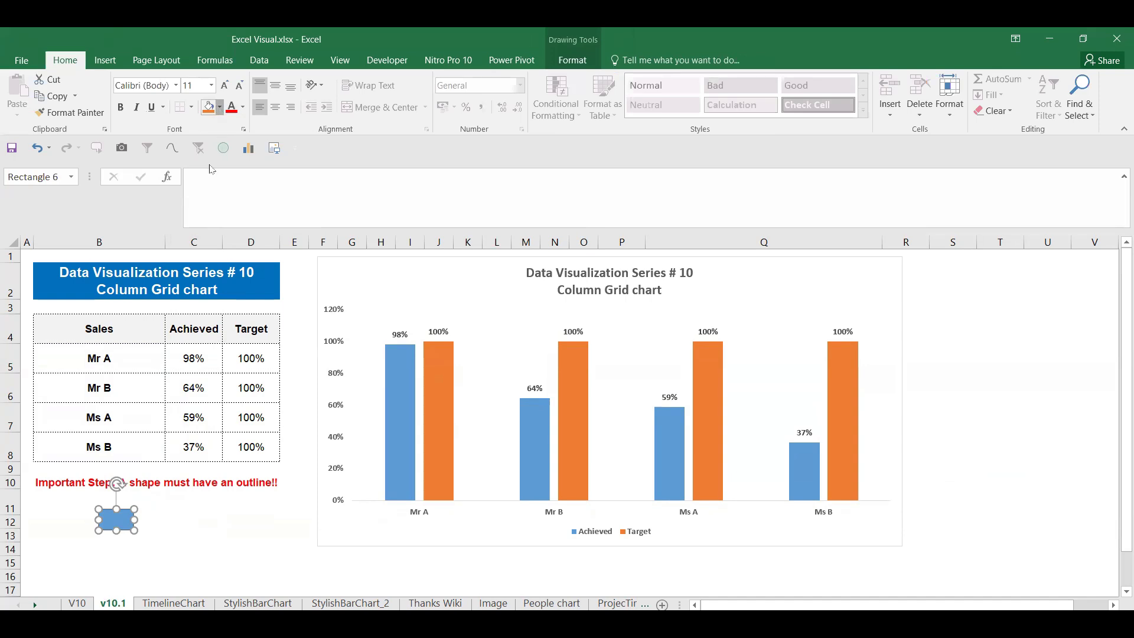
click(220, 110)
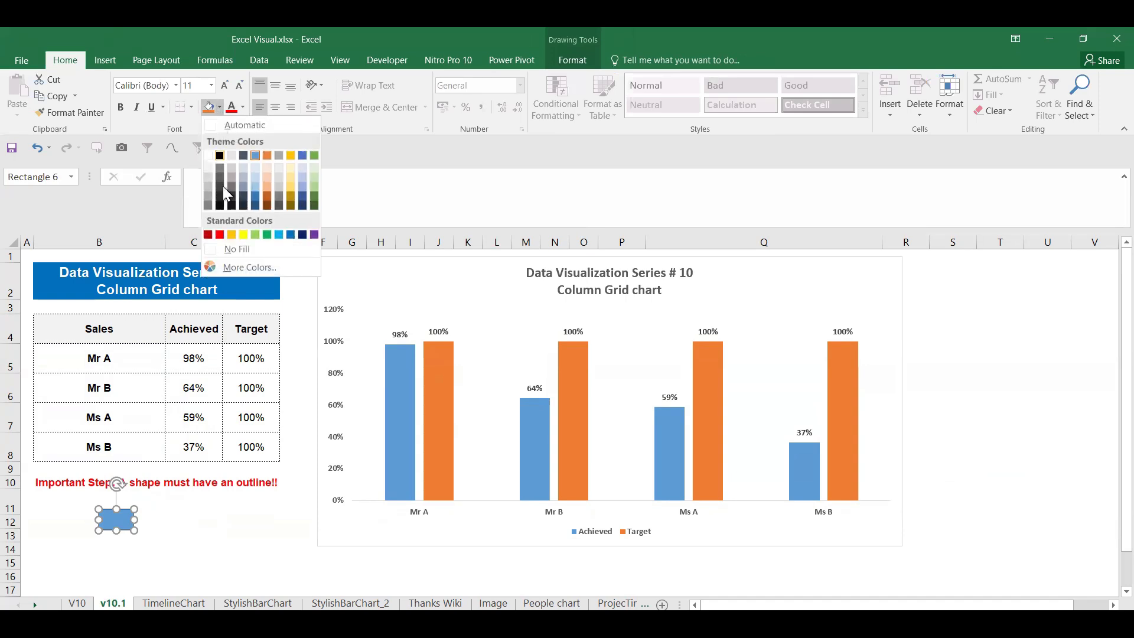
click(256, 235)
click(115, 531)
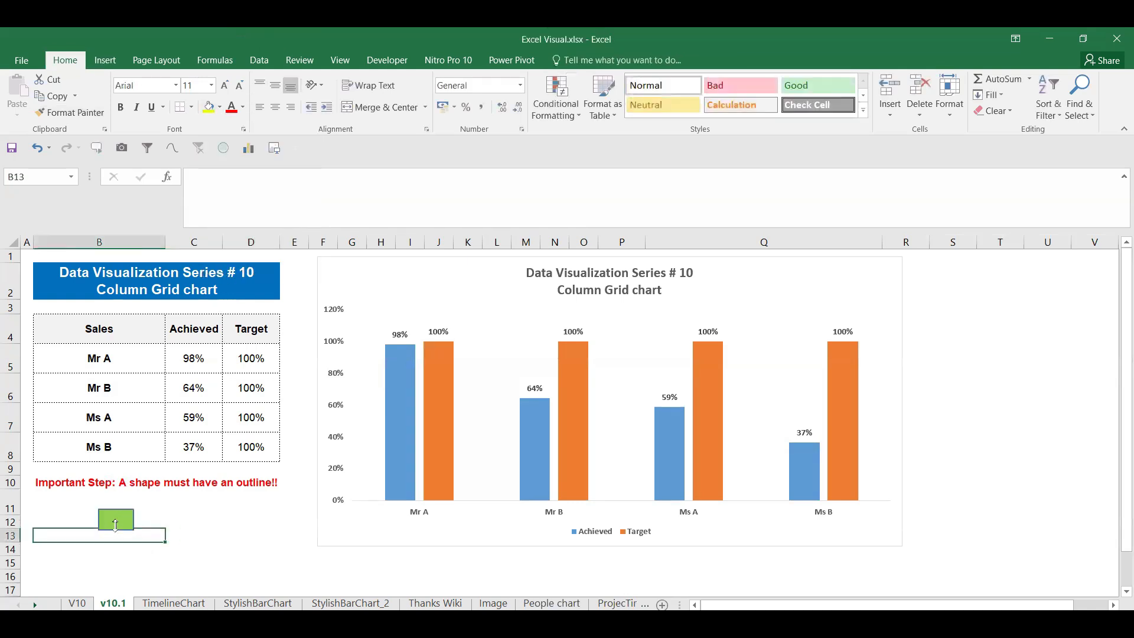
Give the green rectangle a White, Background 1 outline
click(115, 524)
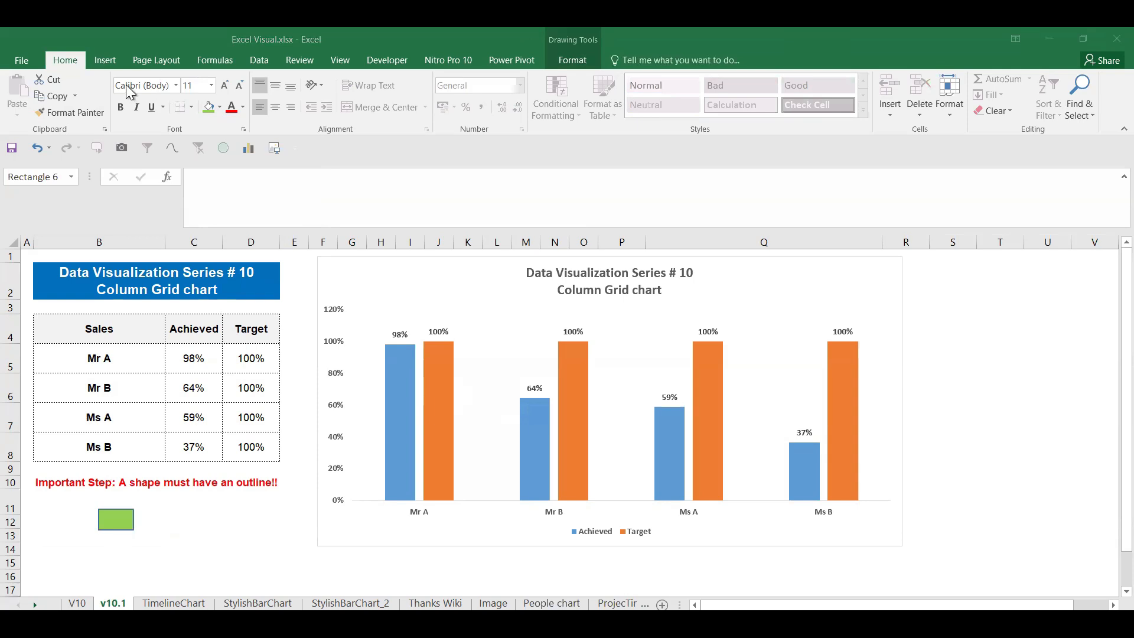
click(97, 520)
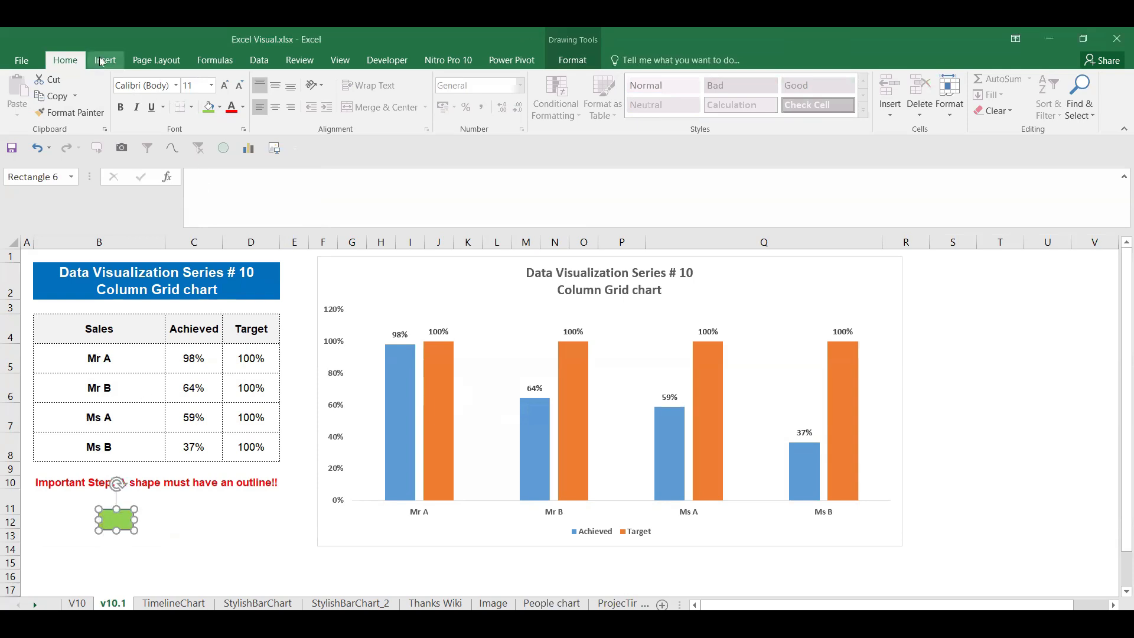
double_click(119, 523)
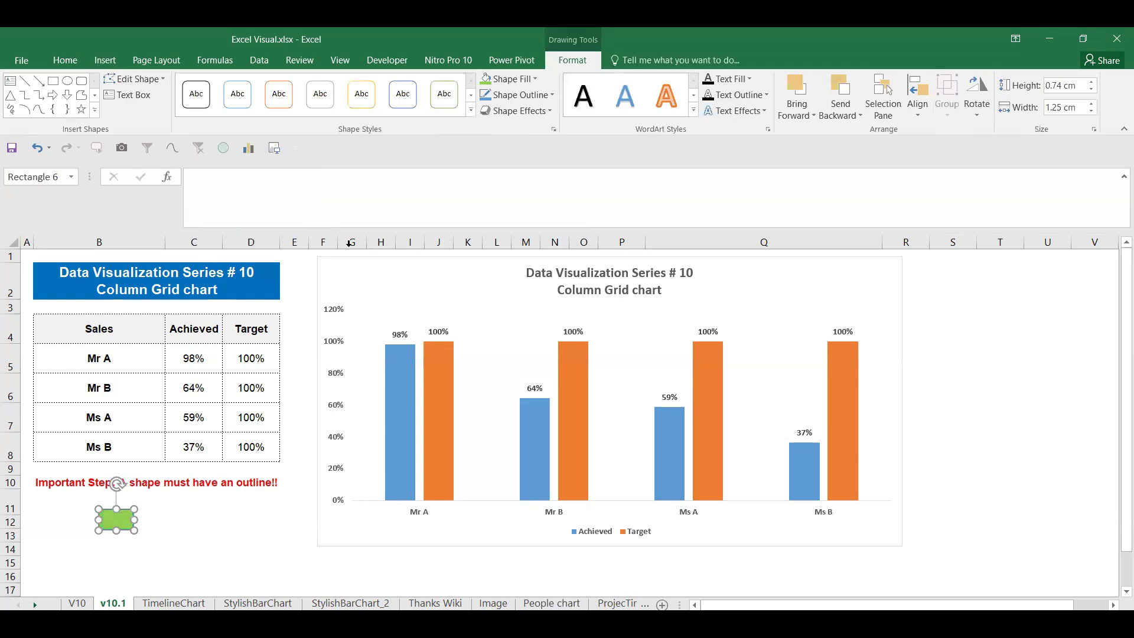
click(541, 97)
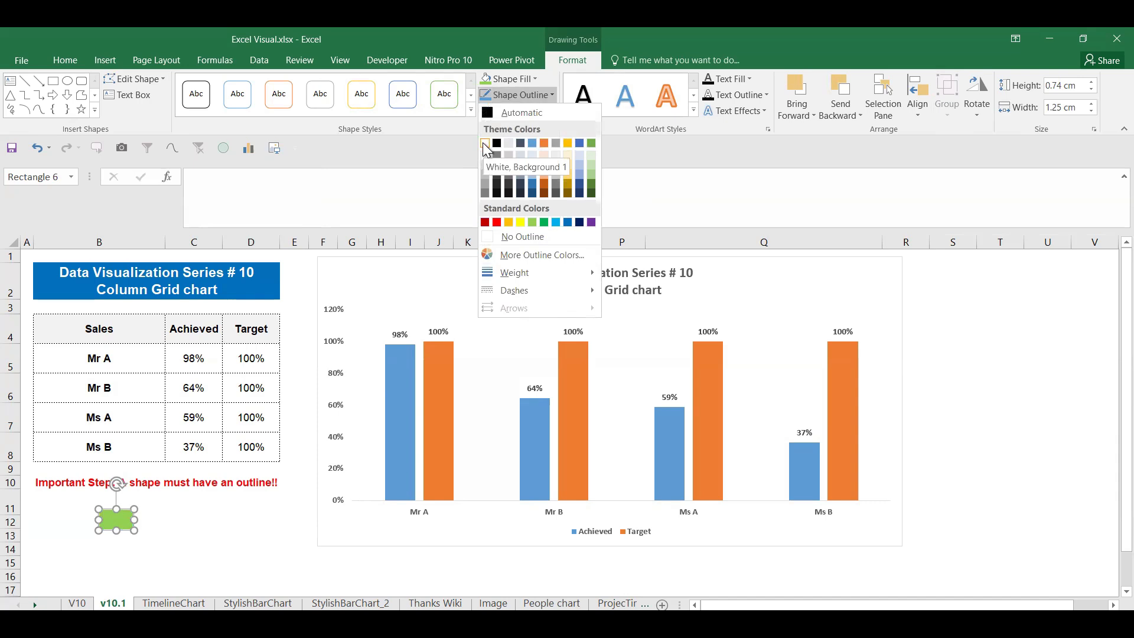
click(484, 144)
click(224, 560)
click(115, 520)
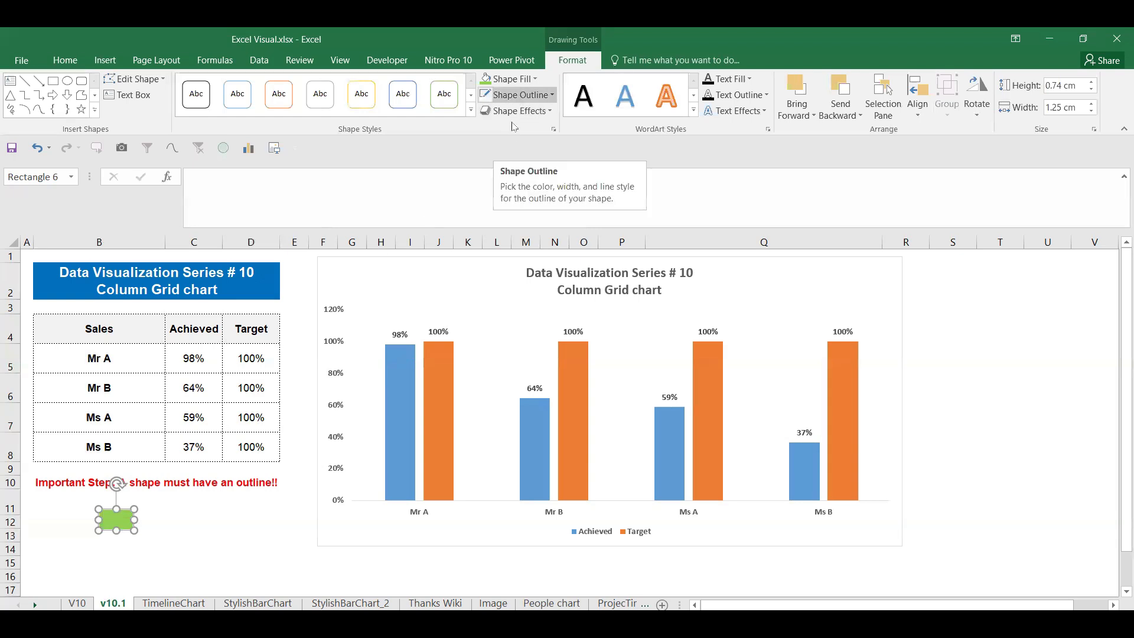
click(177, 535)
Duplicate the green rectangle and align the copy beside the original, under column C
click(127, 514)
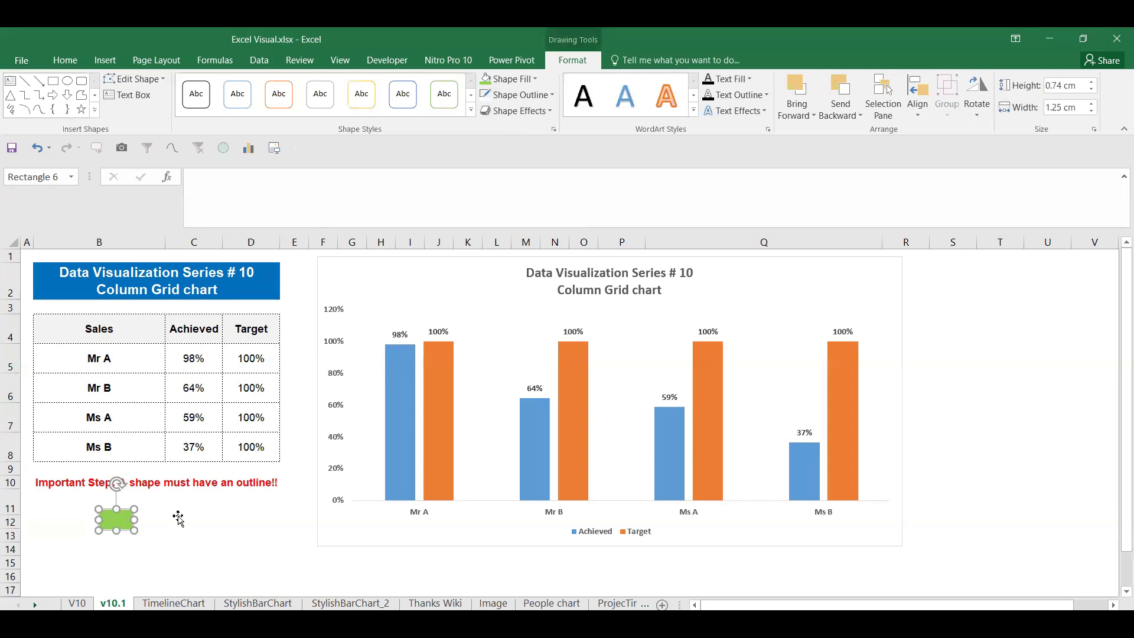
key(ctrl+d)
drag(141, 531, 185, 524)
key(Up)
key(Up)
key(Up)
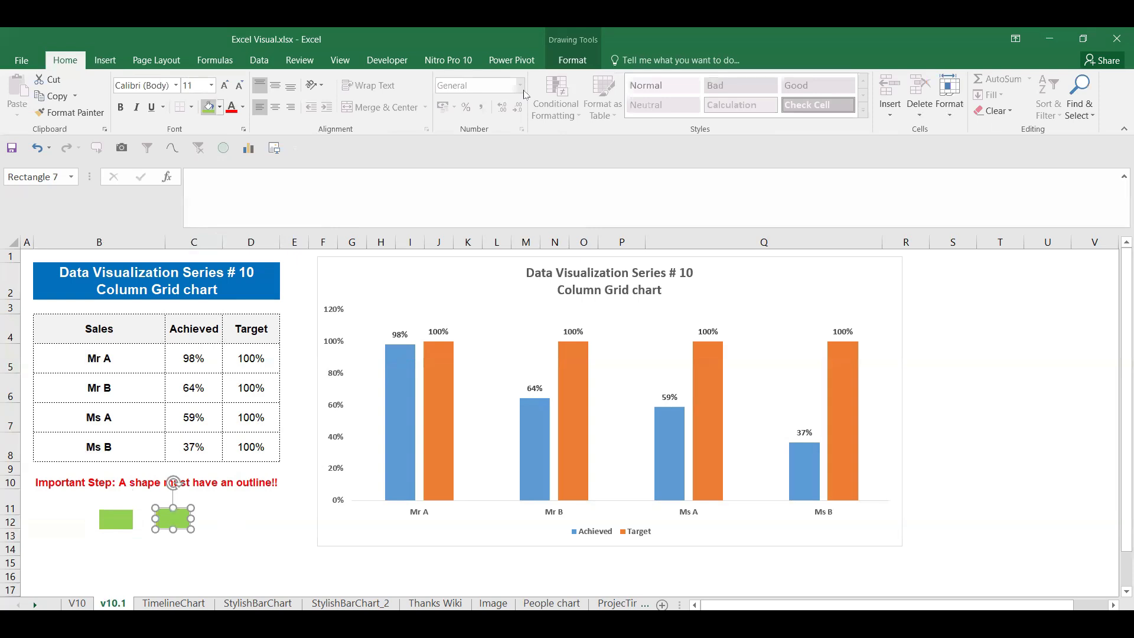
Fill the duplicated rectangle with the lightest grey under white and give it a White, Background 1 outline
click(219, 107)
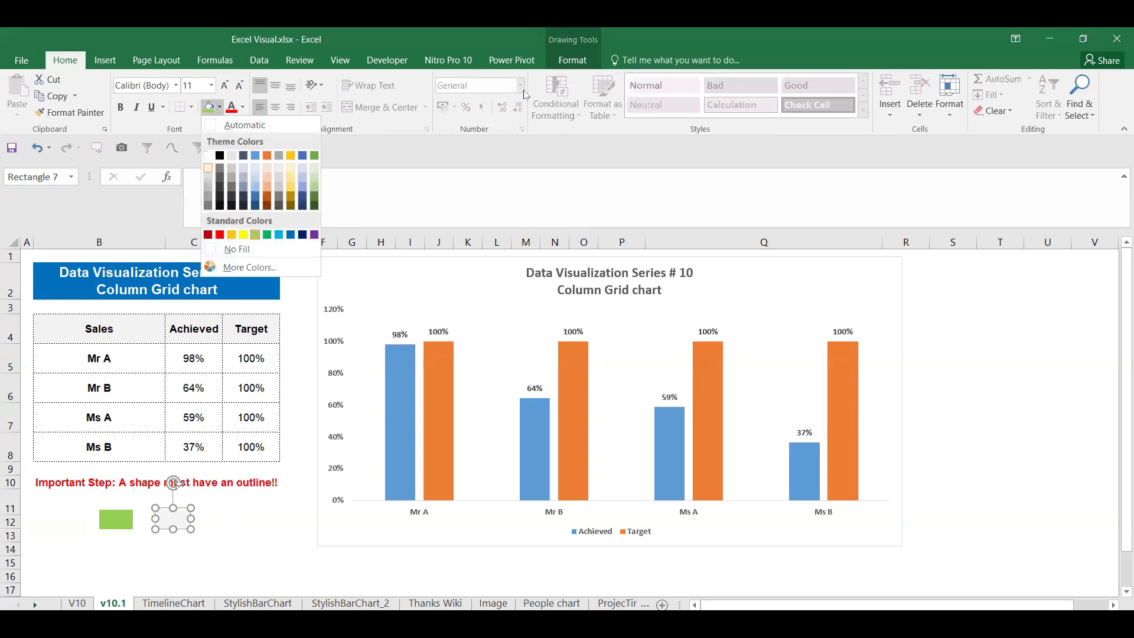
click(208, 168)
click(251, 502)
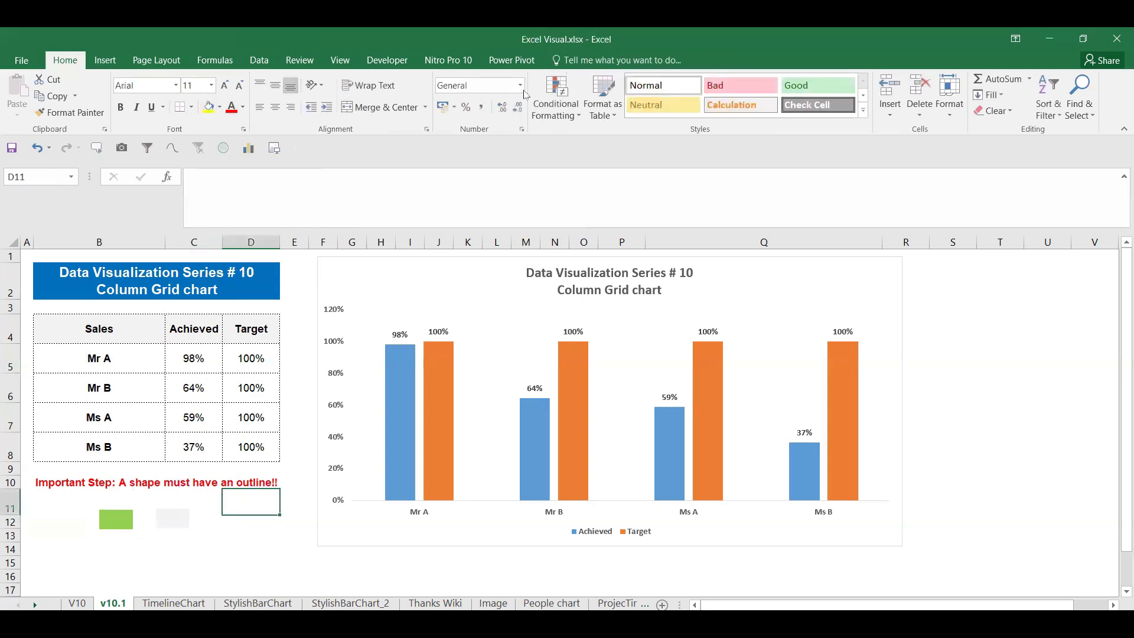
click(173, 519)
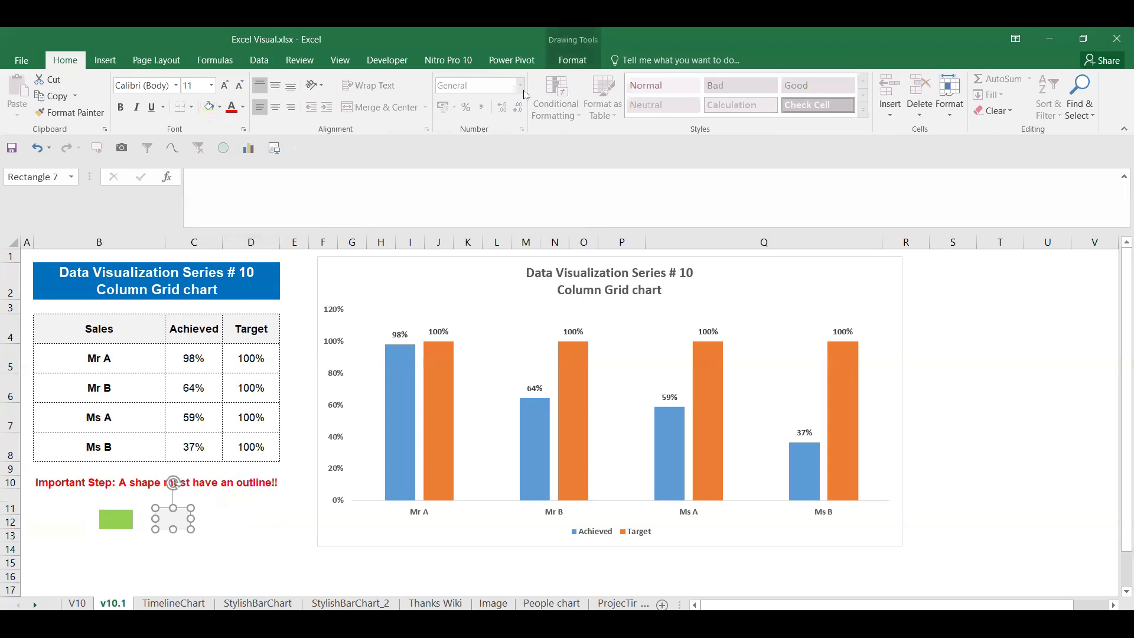
click(572, 59)
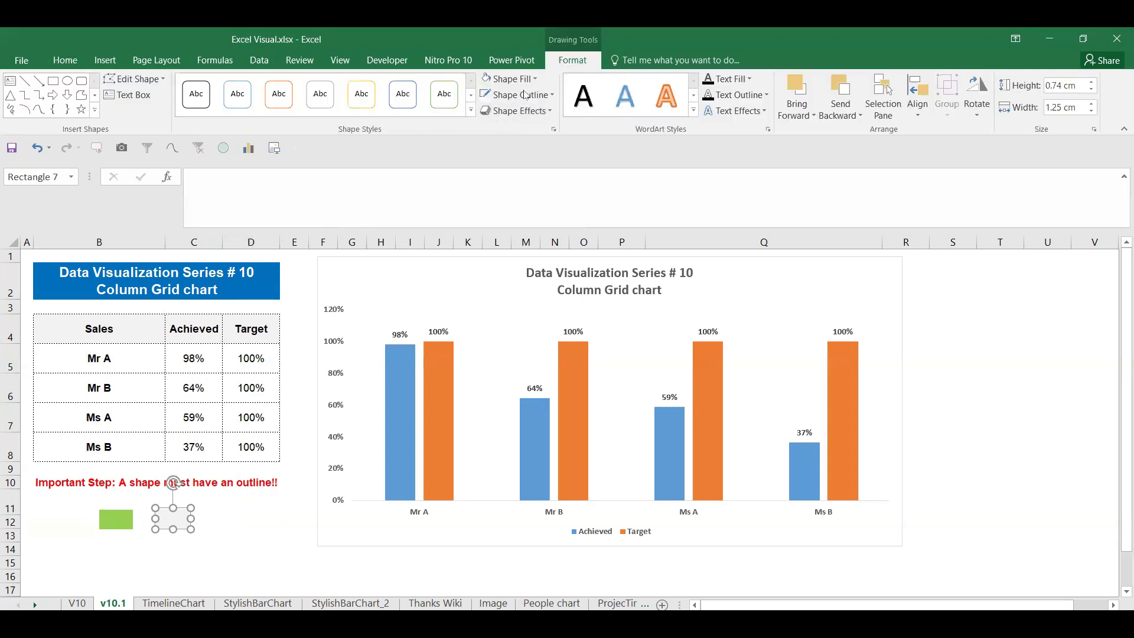
click(525, 94)
click(484, 144)
click(216, 549)
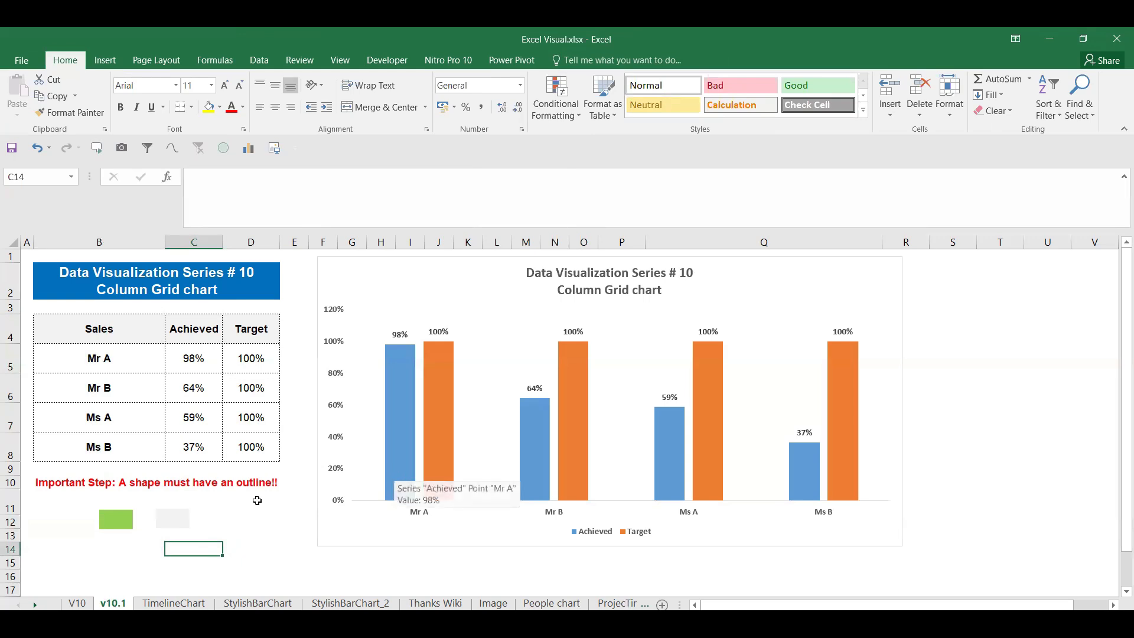
Copy the green rectangle onto the Achieved columns and the grey rectangle onto the Target columns as their picture fills
click(114, 521)
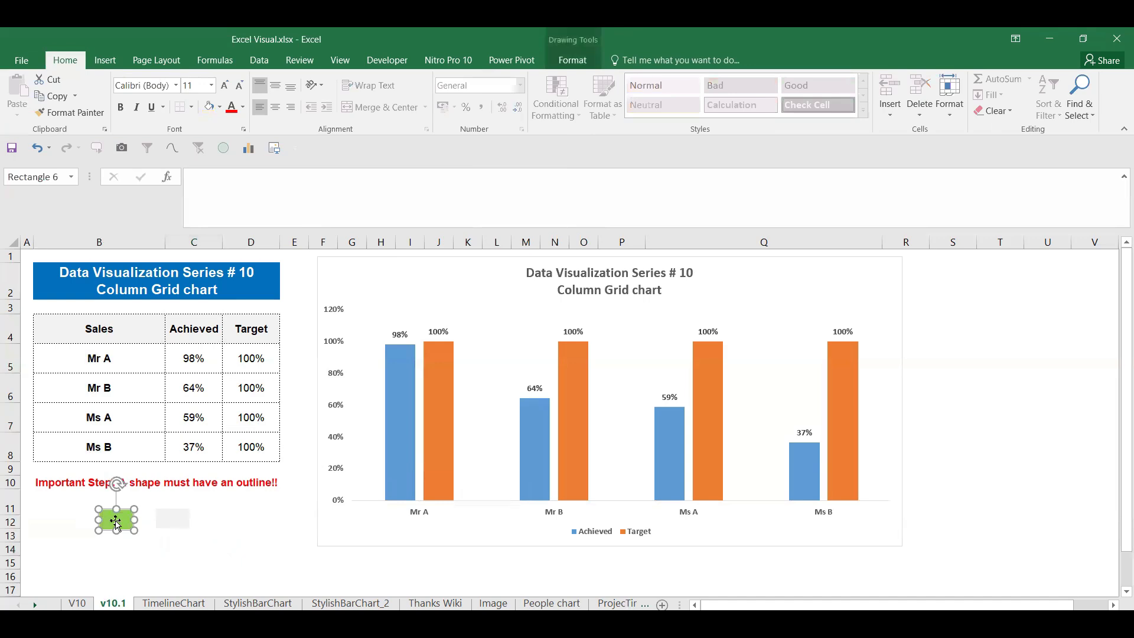
click(404, 483)
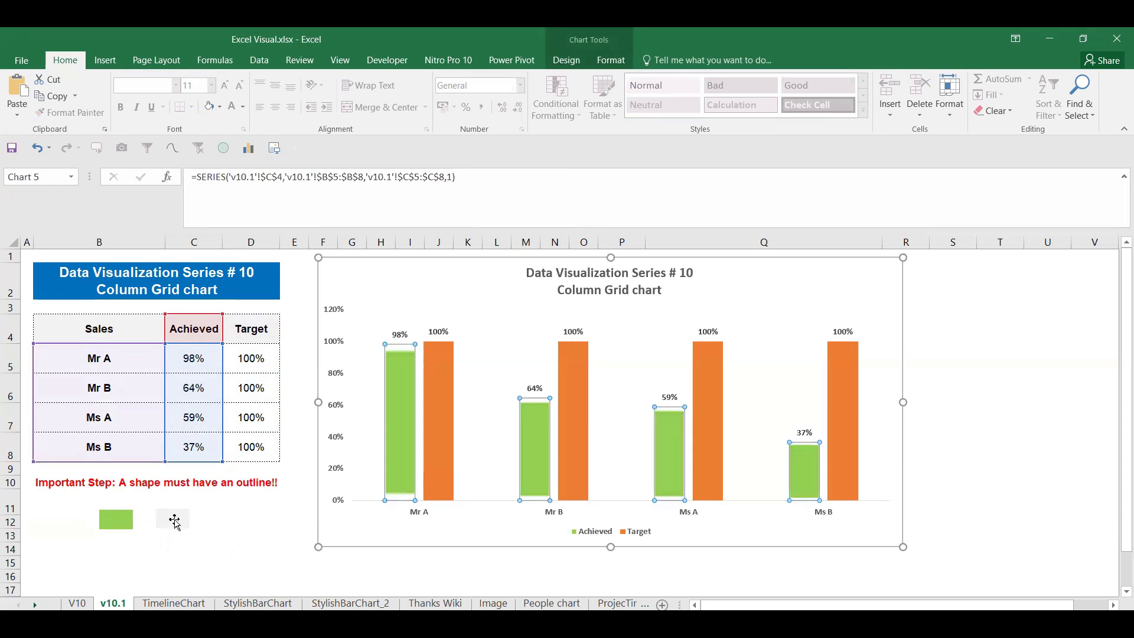
click(172, 518)
click(446, 484)
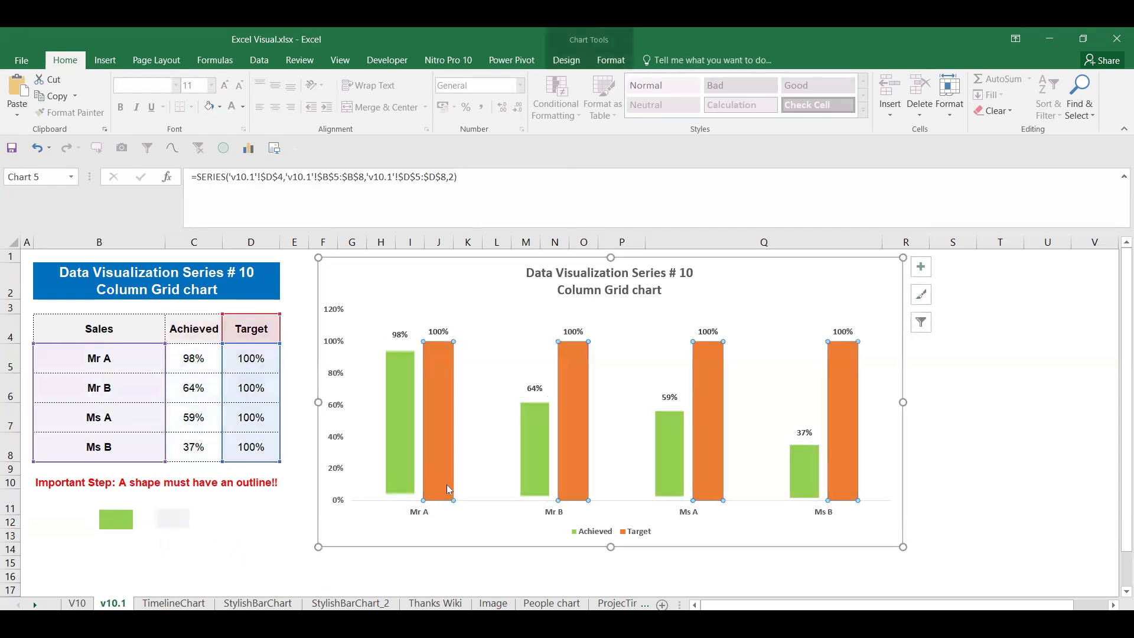
key(ctrl+v)
Delete the legend from the chart
click(586, 531)
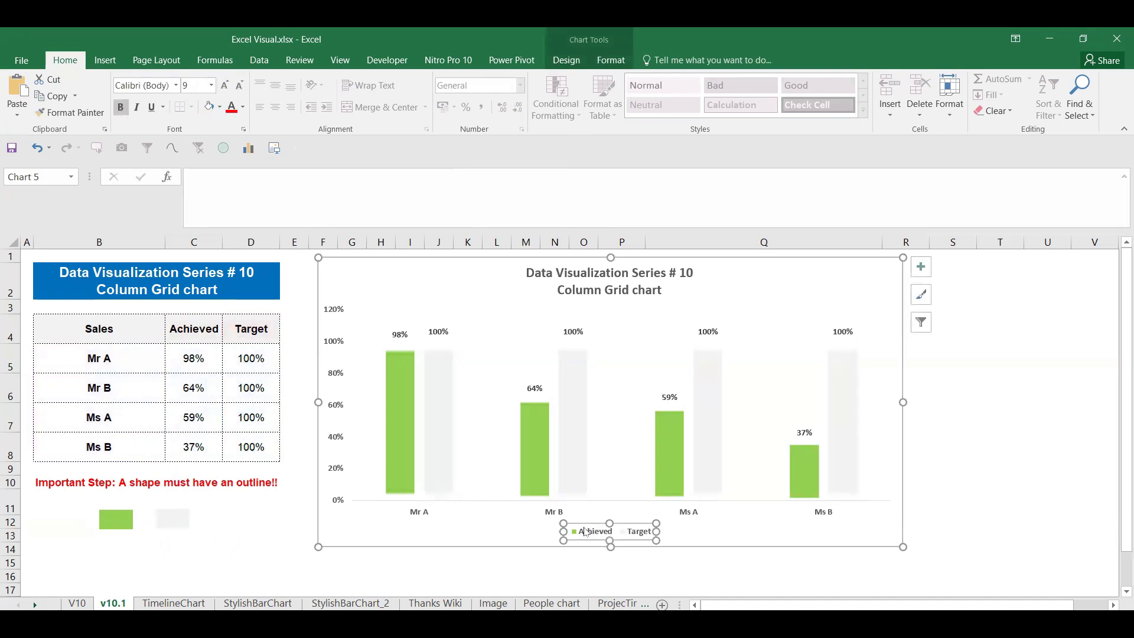
key(Delete)
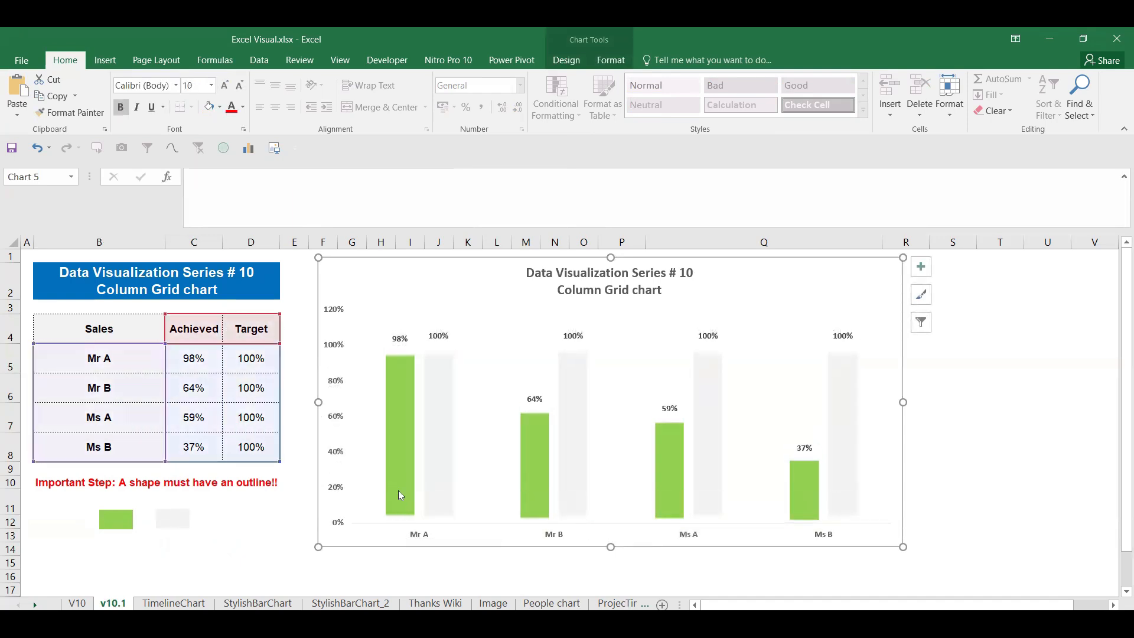
Set the Achieved series' picture fill to Stack and Scale with 0.1 units per picture
click(398, 491)
right_click(398, 491)
click(460, 480)
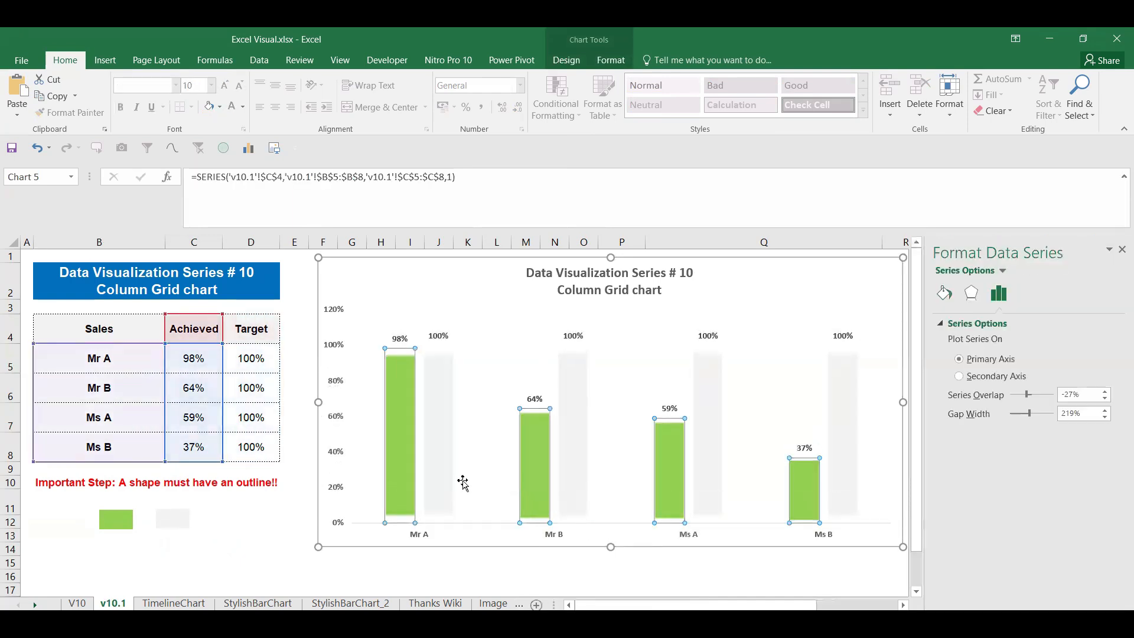
click(944, 292)
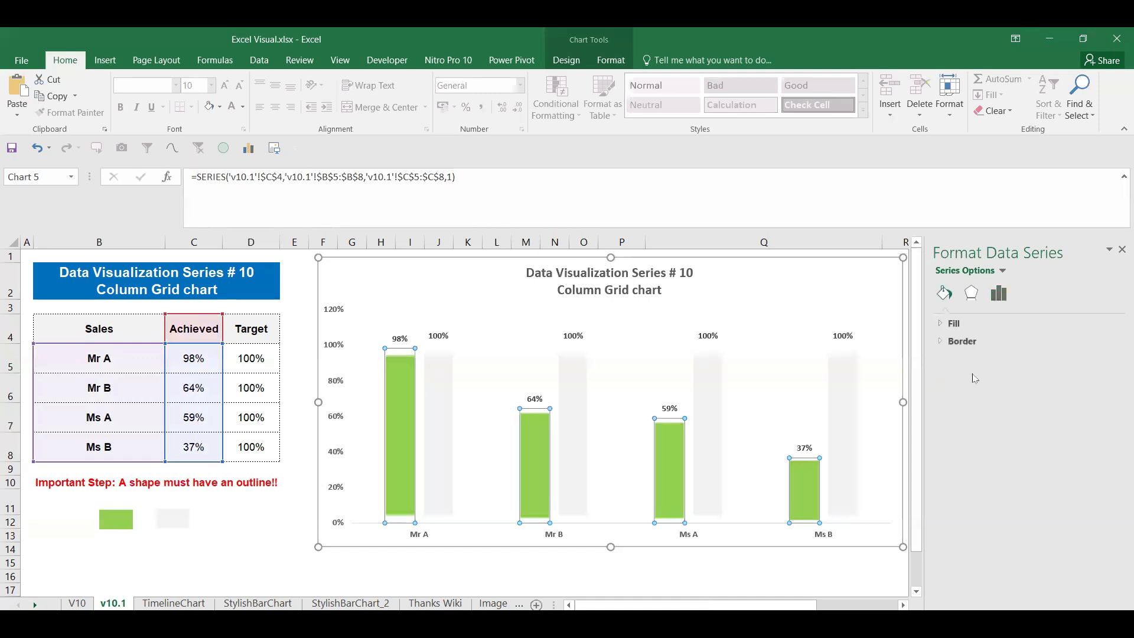
click(940, 320)
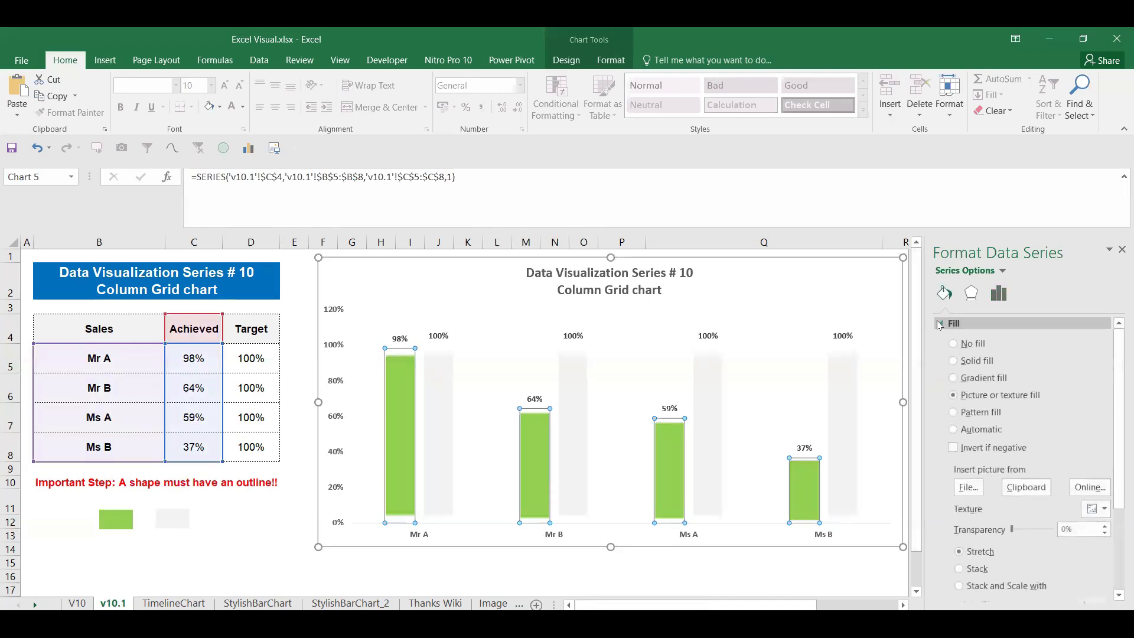
scroll(1026, 422, down, 3)
scroll(983, 476, up, 3)
scroll(977, 464, down, 4)
scroll(974, 465, up, 3)
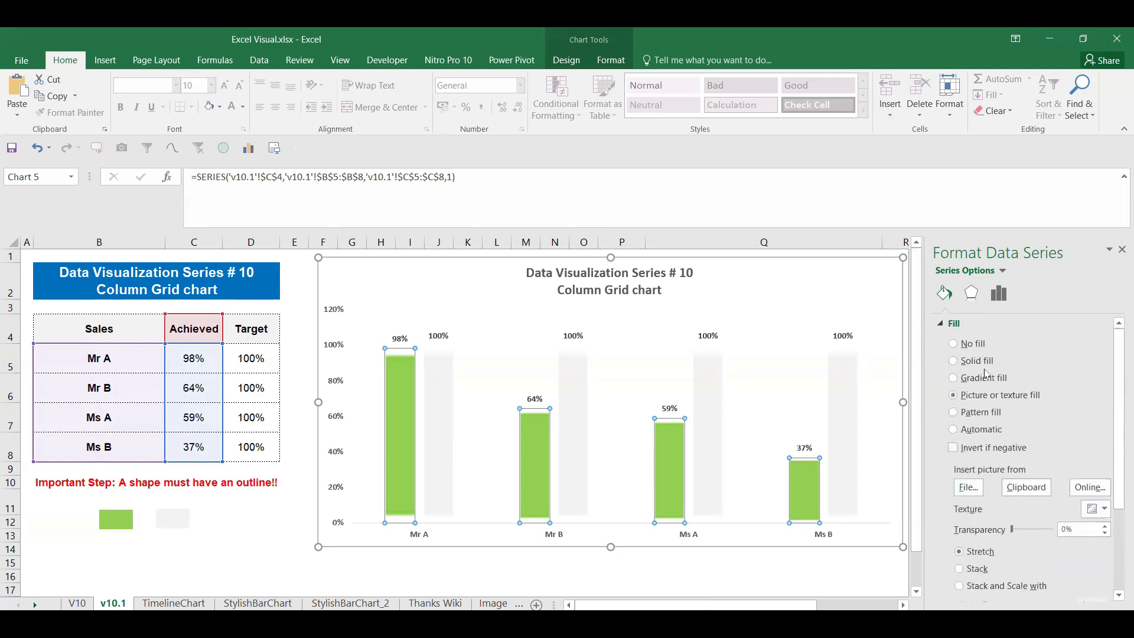
click(971, 293)
click(943, 293)
scroll(1006, 514, down, 3)
click(978, 515)
click(1091, 562)
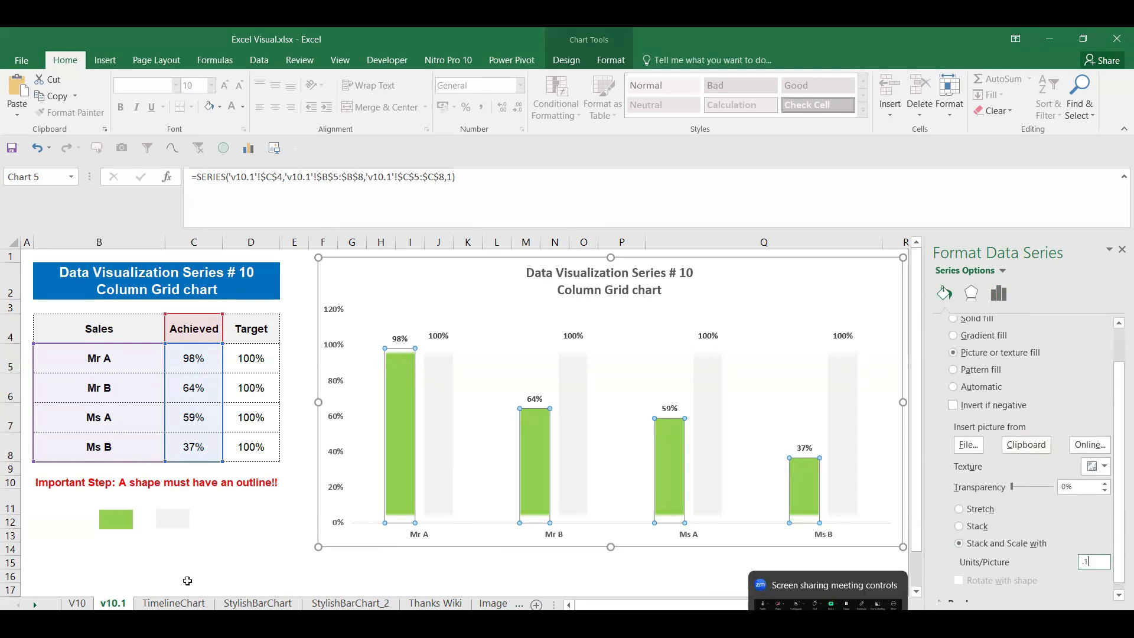
click(235, 561)
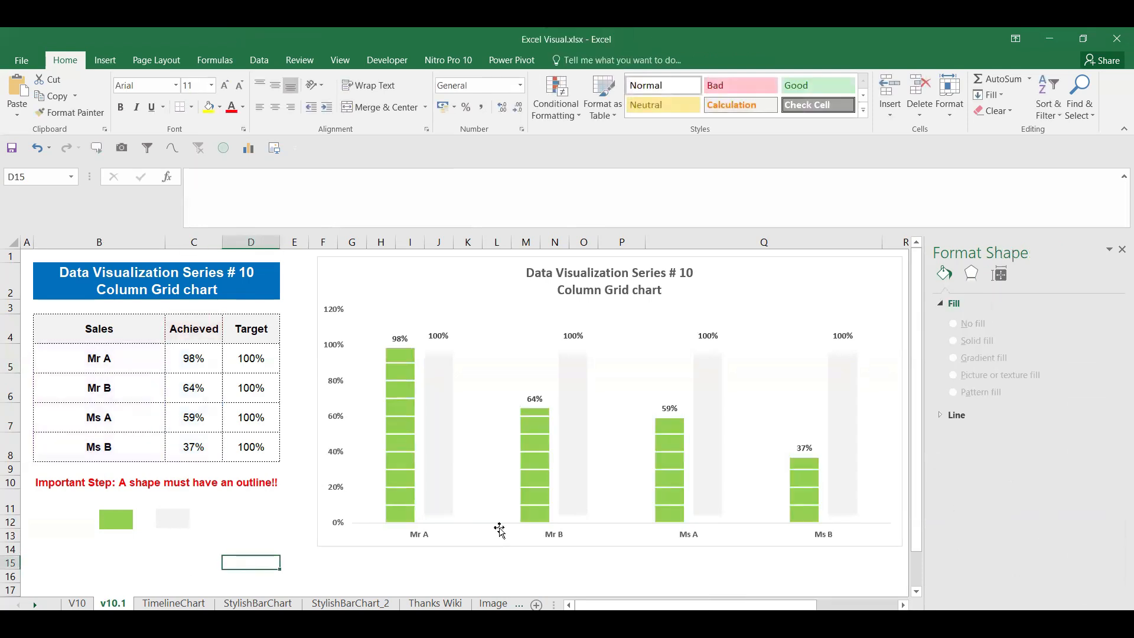
Reduce the Achieved series' stacked picture scale to 0.05 units per picture
click(392, 513)
right_click(393, 513)
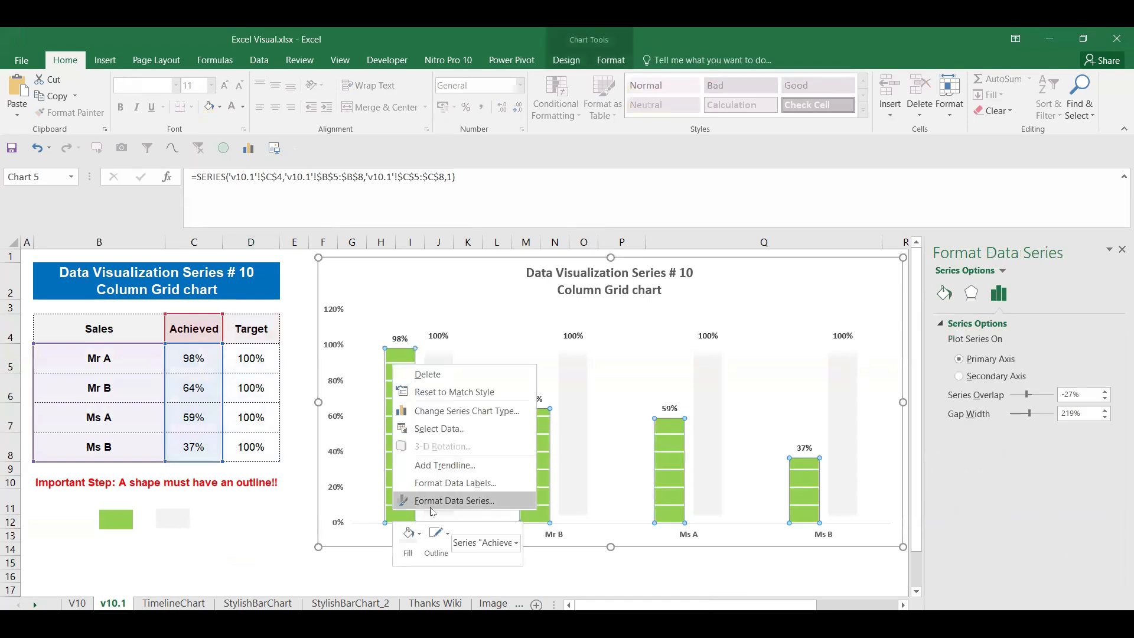
click(448, 501)
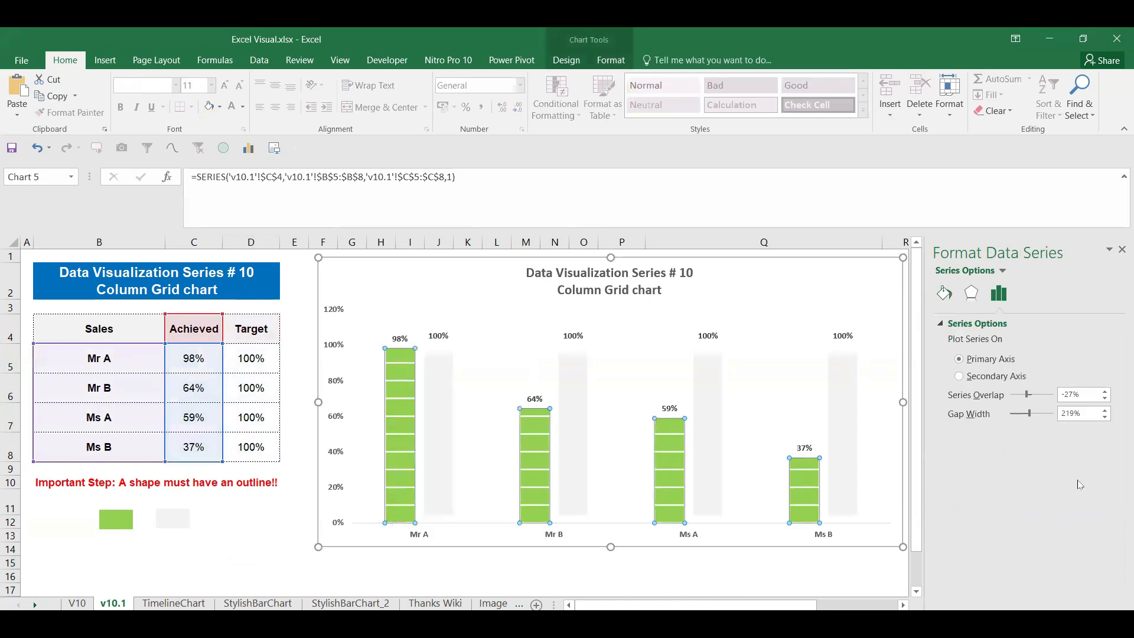
click(943, 294)
scroll(1061, 558, down, 2)
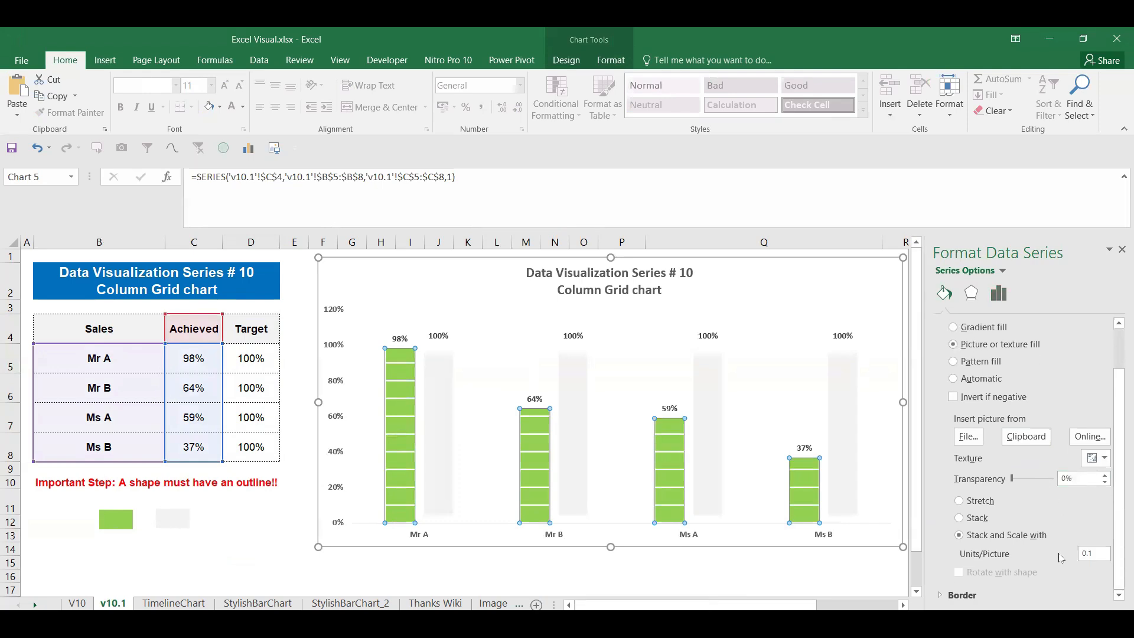
click(1101, 553)
click(274, 521)
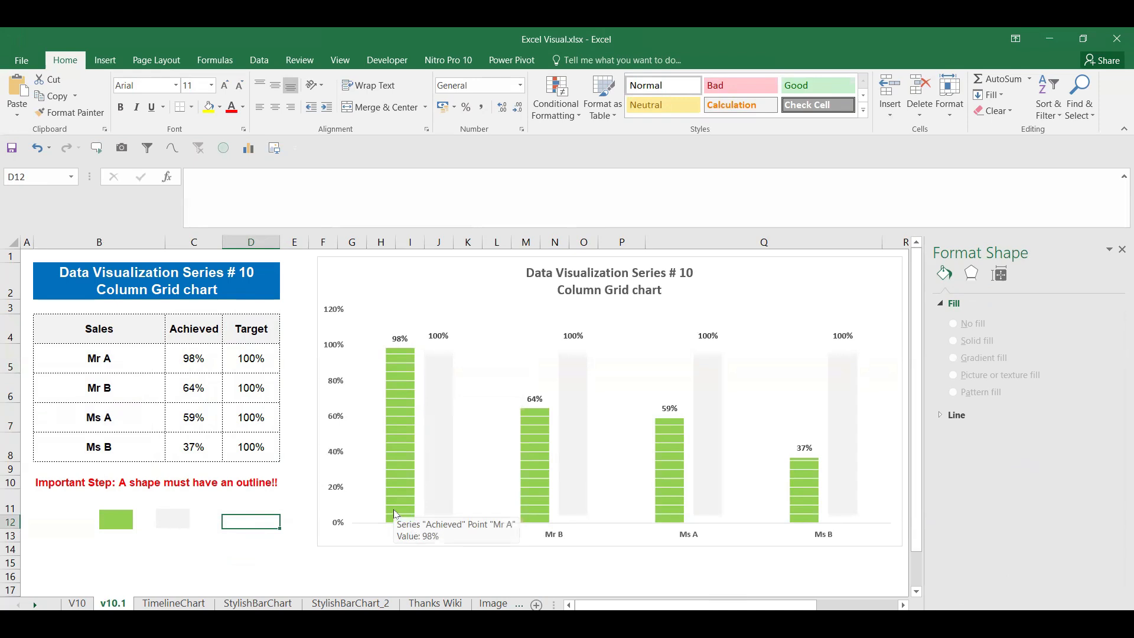
Set the Target series' picture fill to Stack and Scale with 0.05 units per picture
right_click(431, 487)
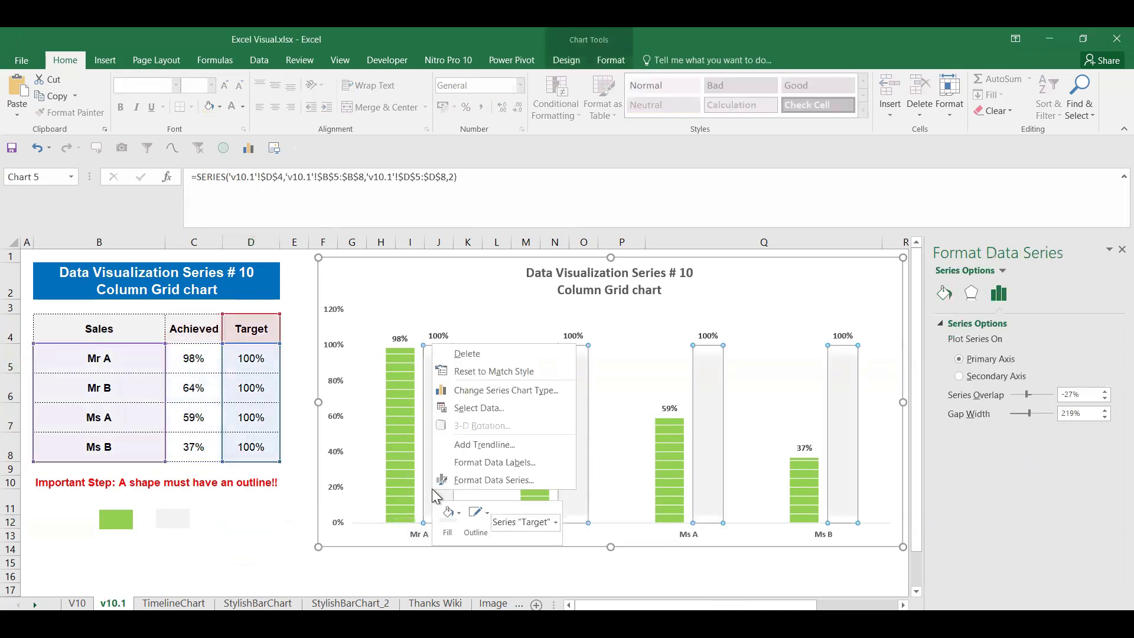
click(481, 480)
click(943, 293)
click(953, 323)
scroll(990, 534, down, 1)
click(983, 550)
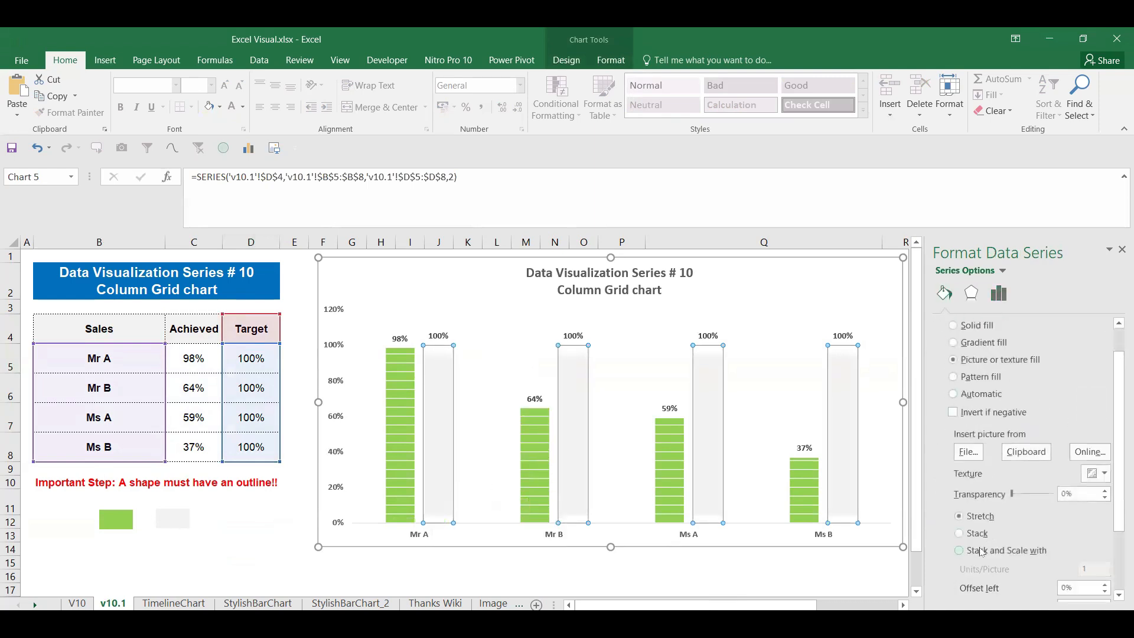
drag(1093, 569, 1067, 572)
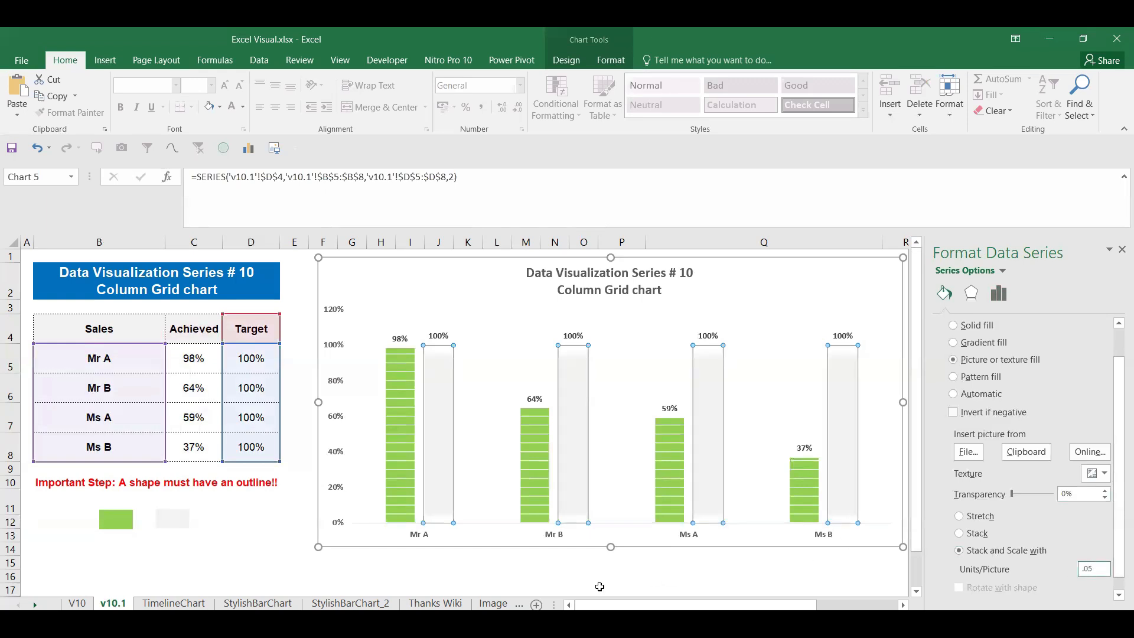
click(524, 575)
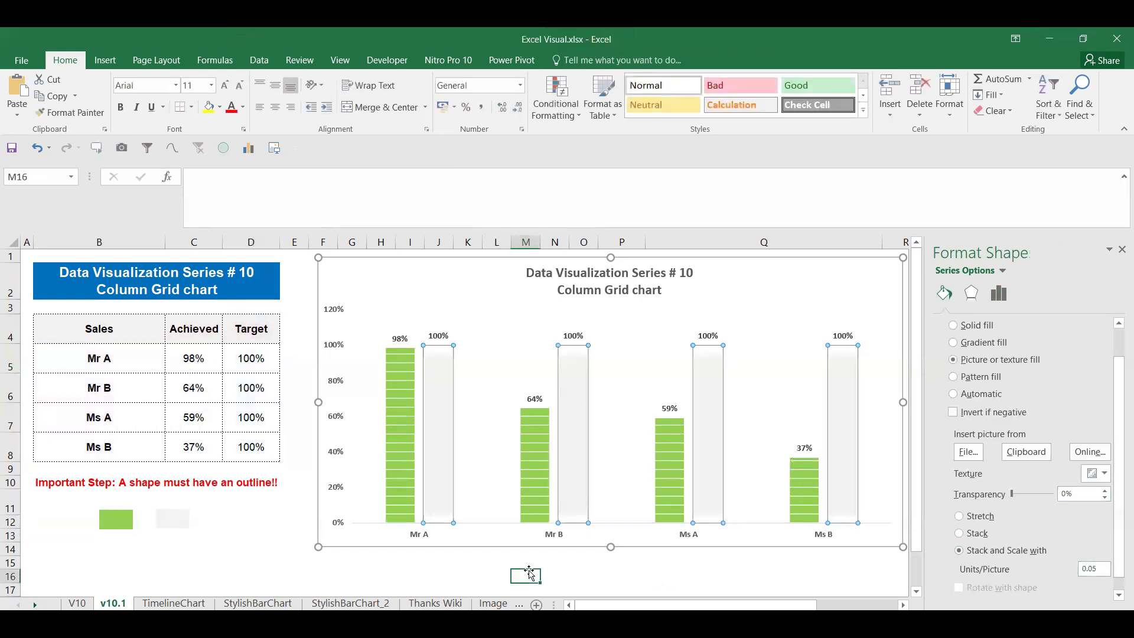
Try a solid light grey theme colour as the fill of the Target columns
click(440, 504)
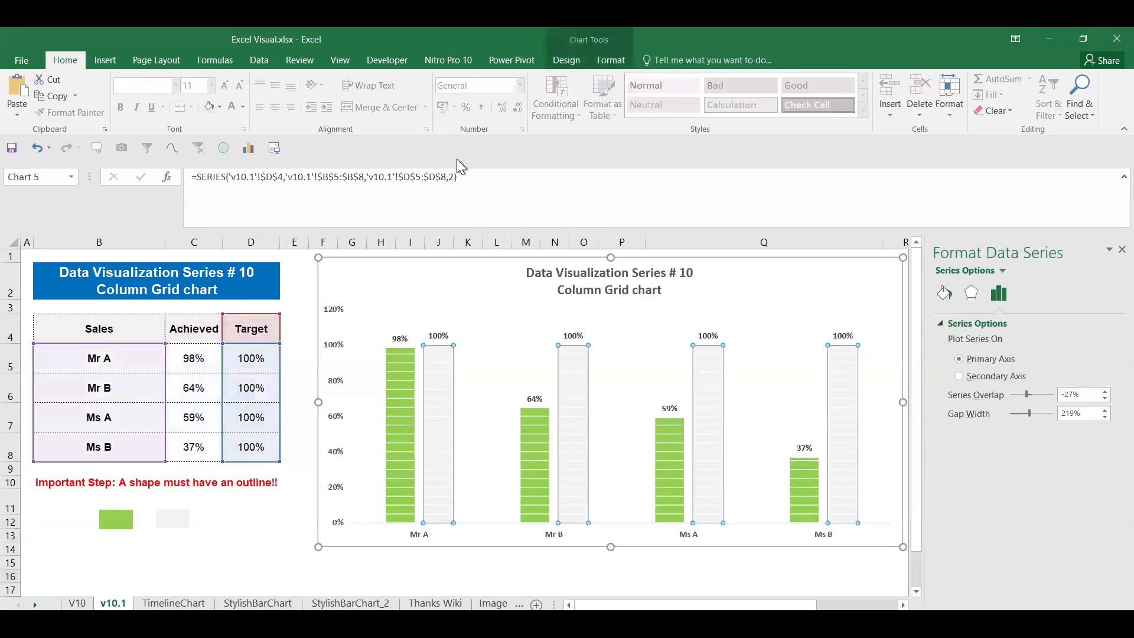
click(220, 109)
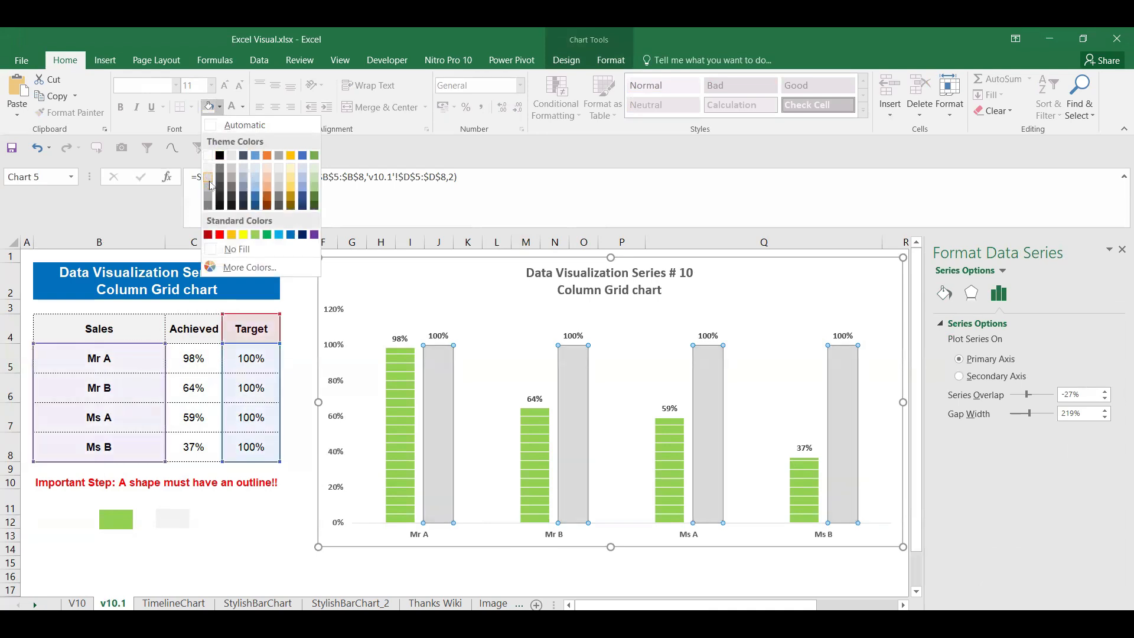
click(230, 155)
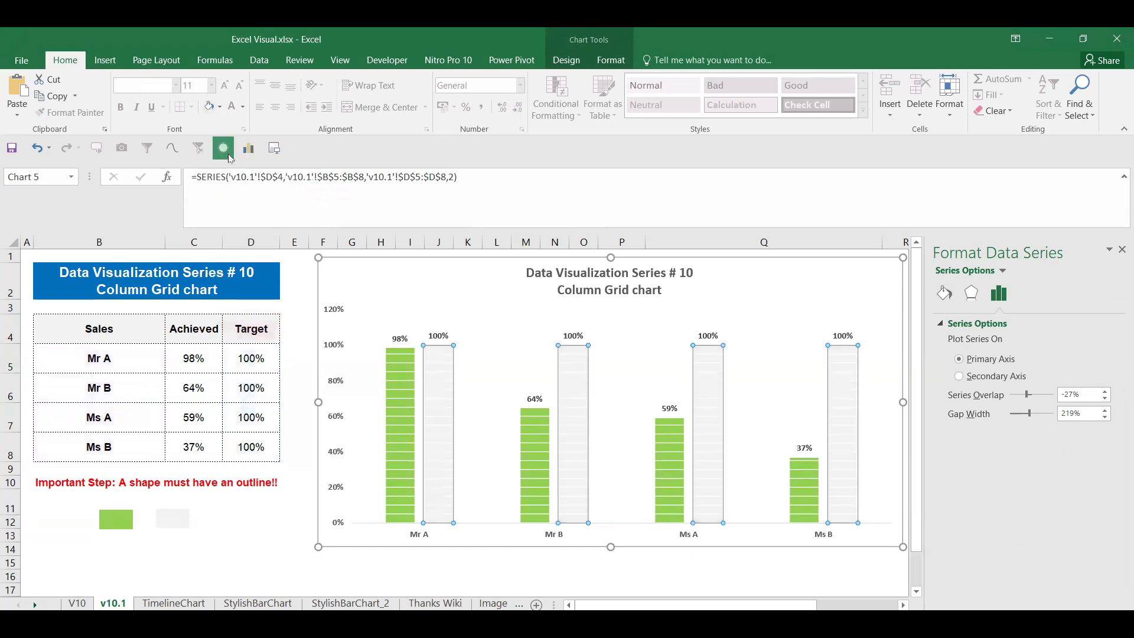
click(243, 530)
click(441, 433)
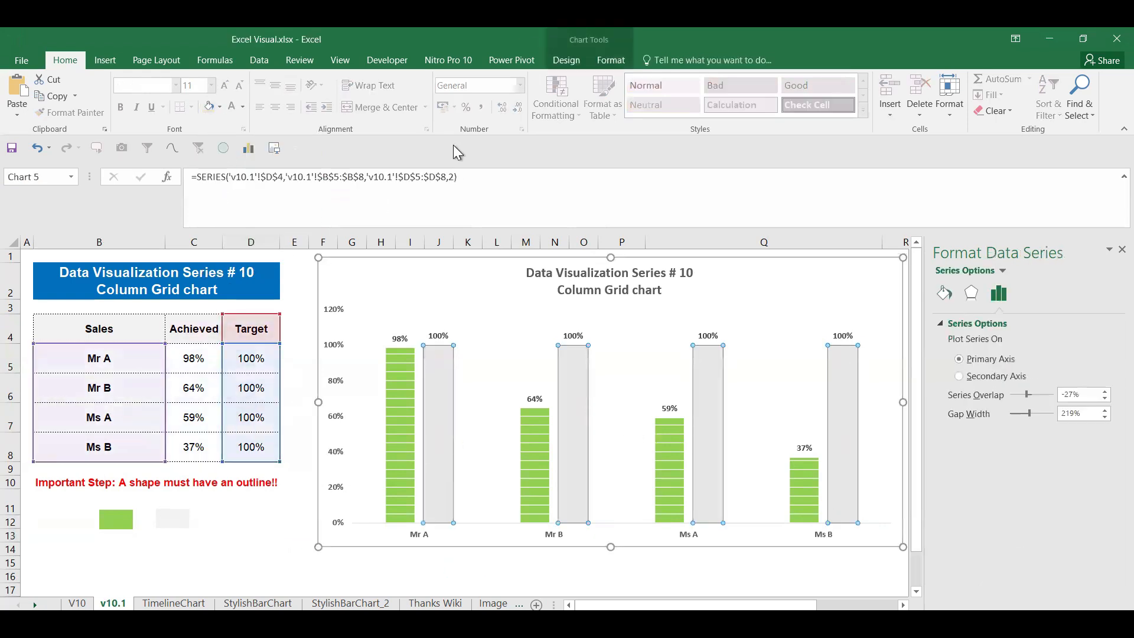
Examine the fill and border settings of the Target series
right_click(438, 410)
click(485, 544)
click(944, 294)
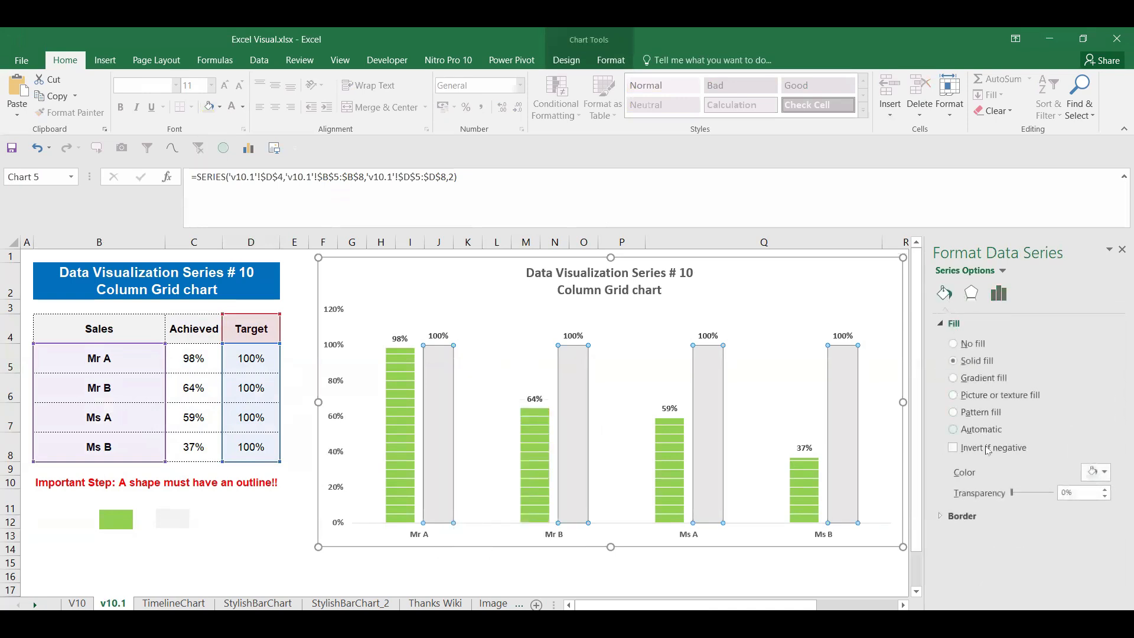
click(963, 516)
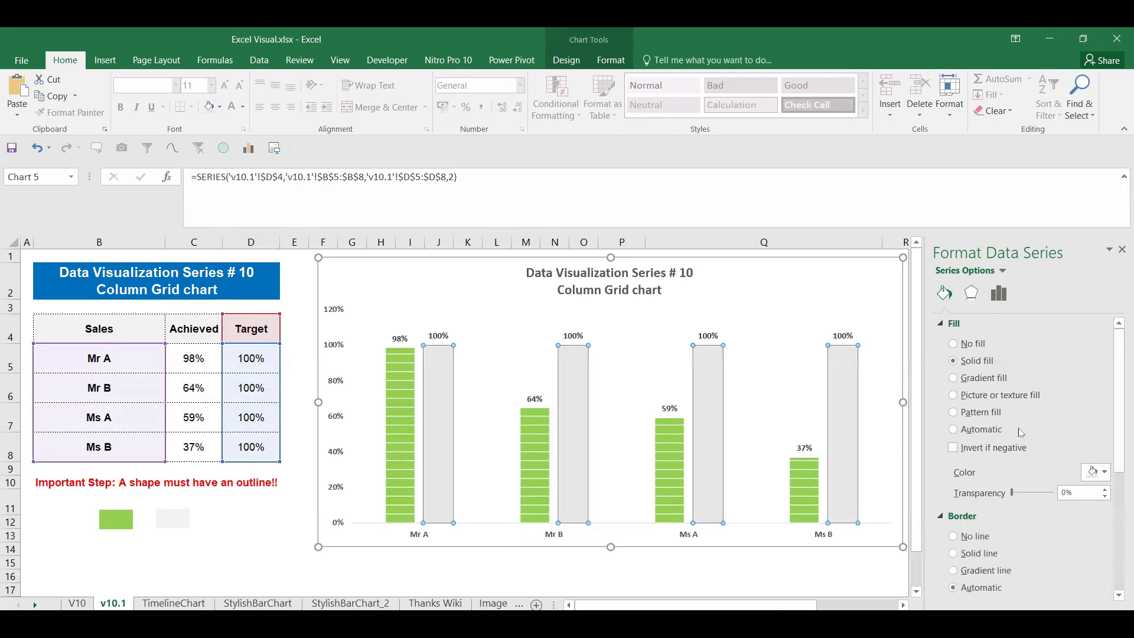
scroll(1017, 447, down, 6)
scroll(1007, 413, up, 5)
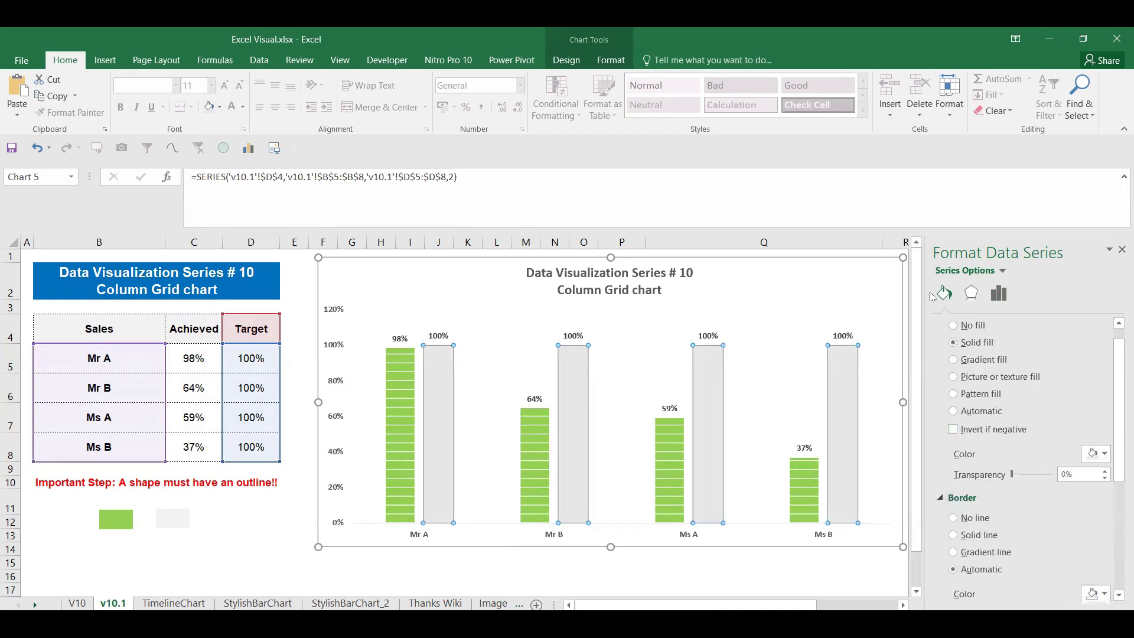
right_click(428, 513)
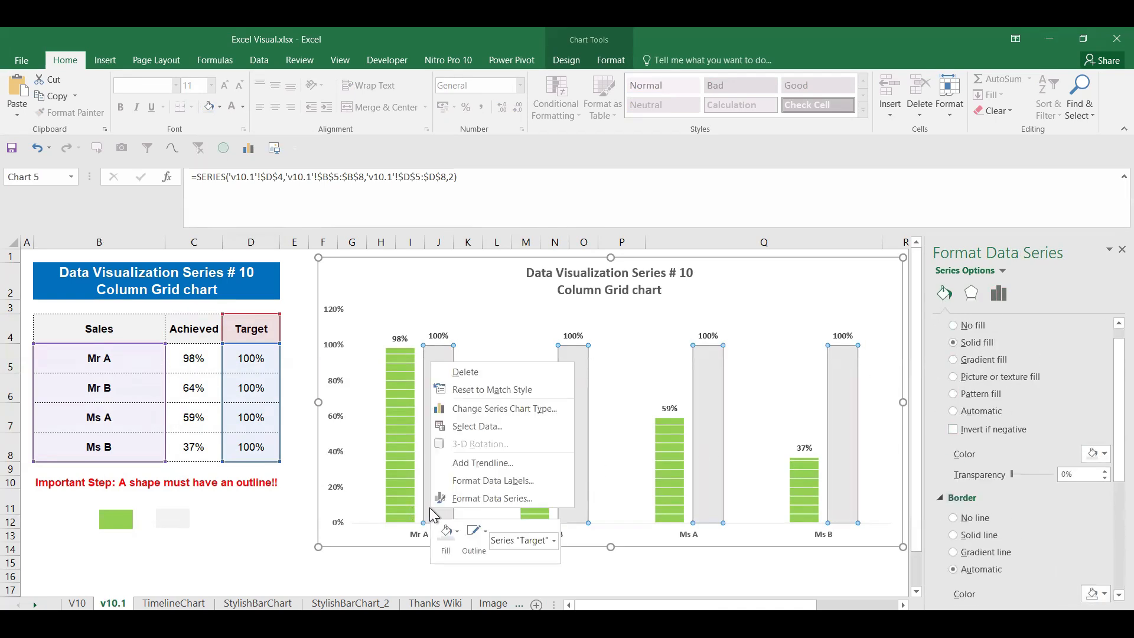
click(454, 499)
click(945, 294)
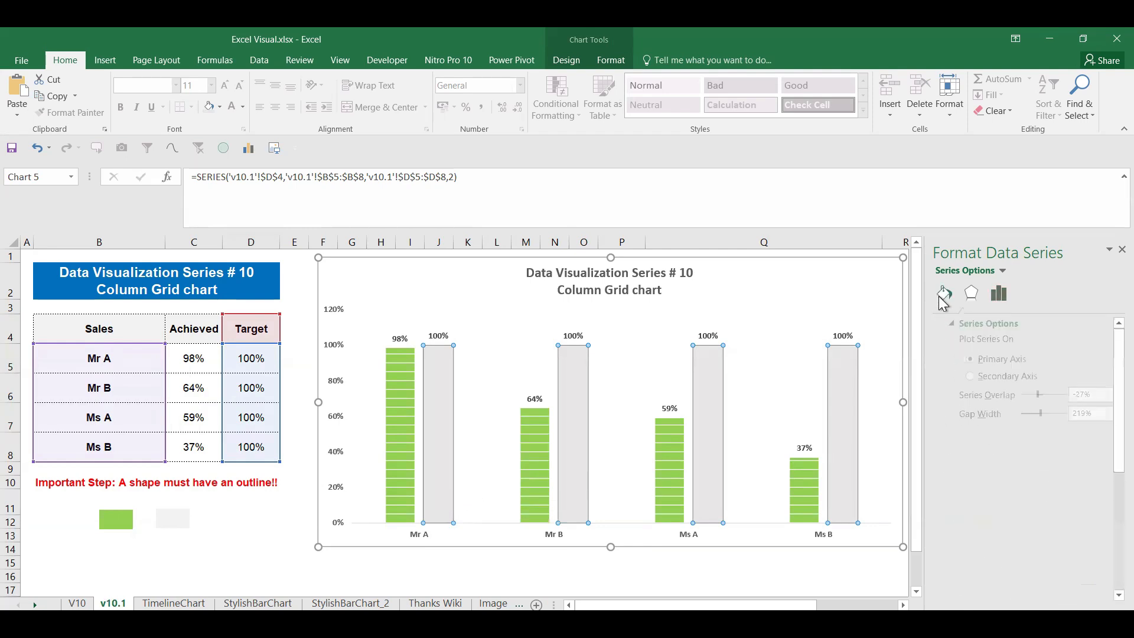
scroll(975, 455, down, 4)
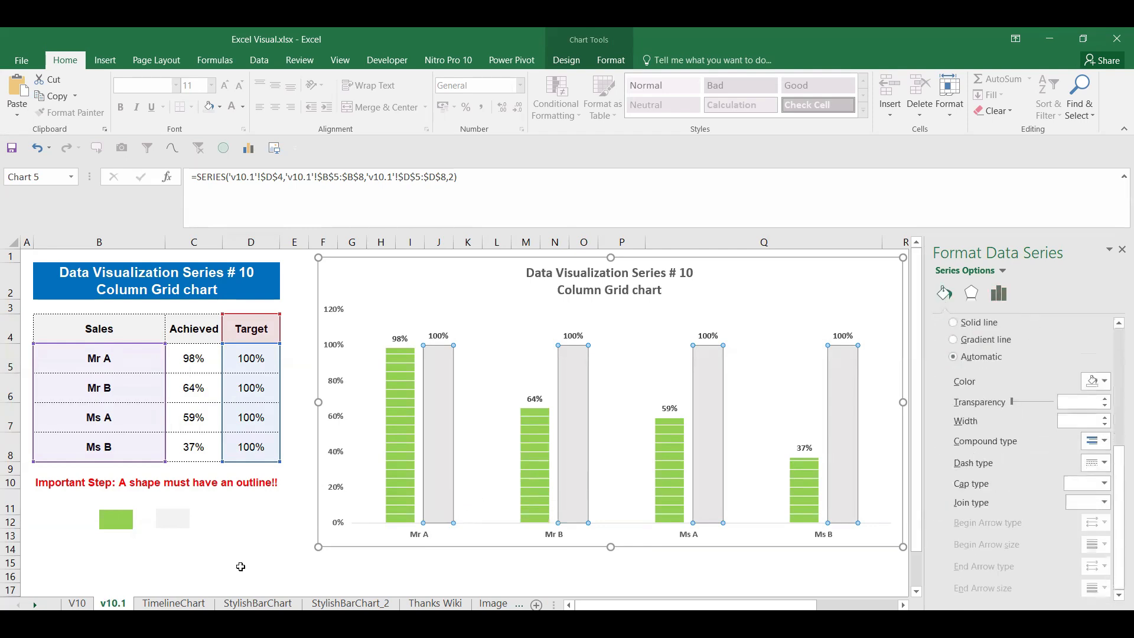
Copy the grey rectangle onto the Target columns again as their picture fill and close the formatting pane
click(172, 519)
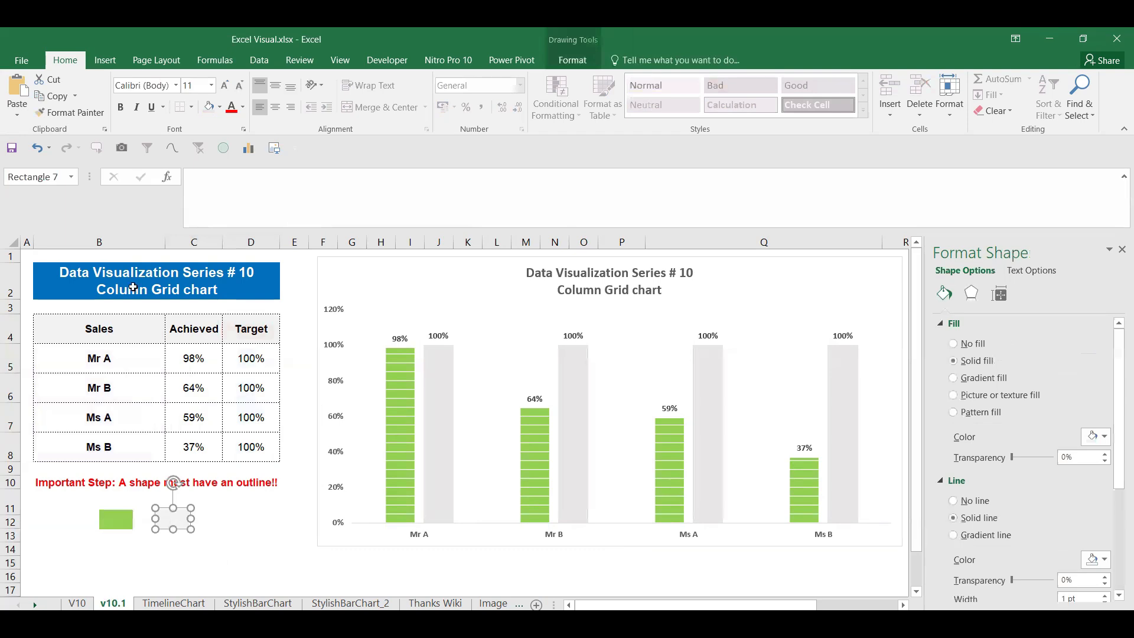
click(447, 420)
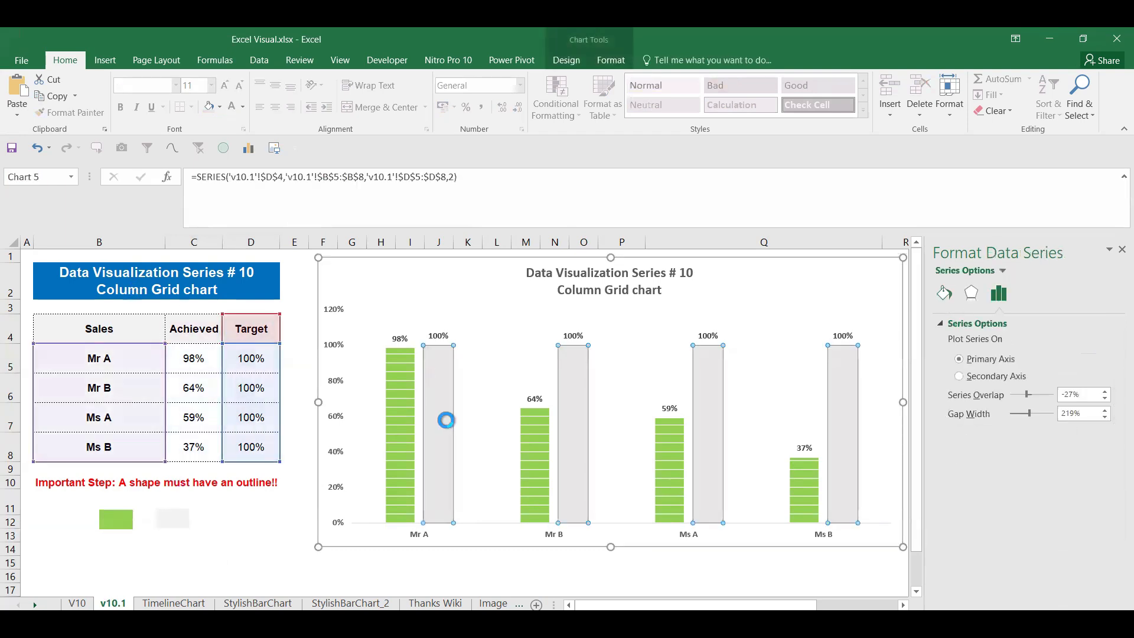
key(ctrl+v)
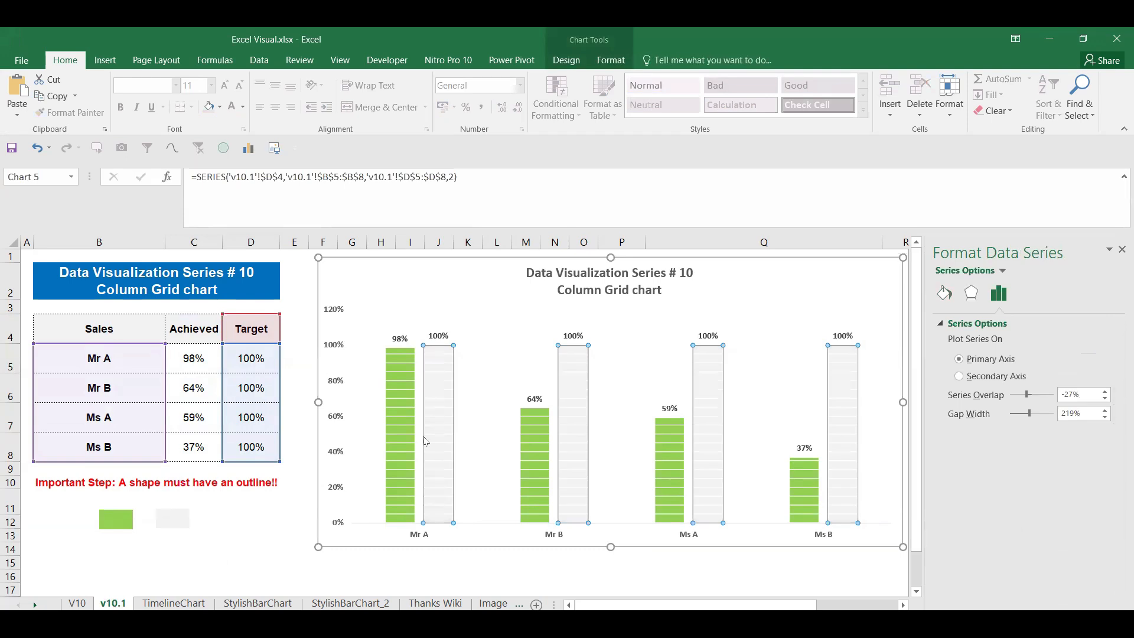
click(110, 548)
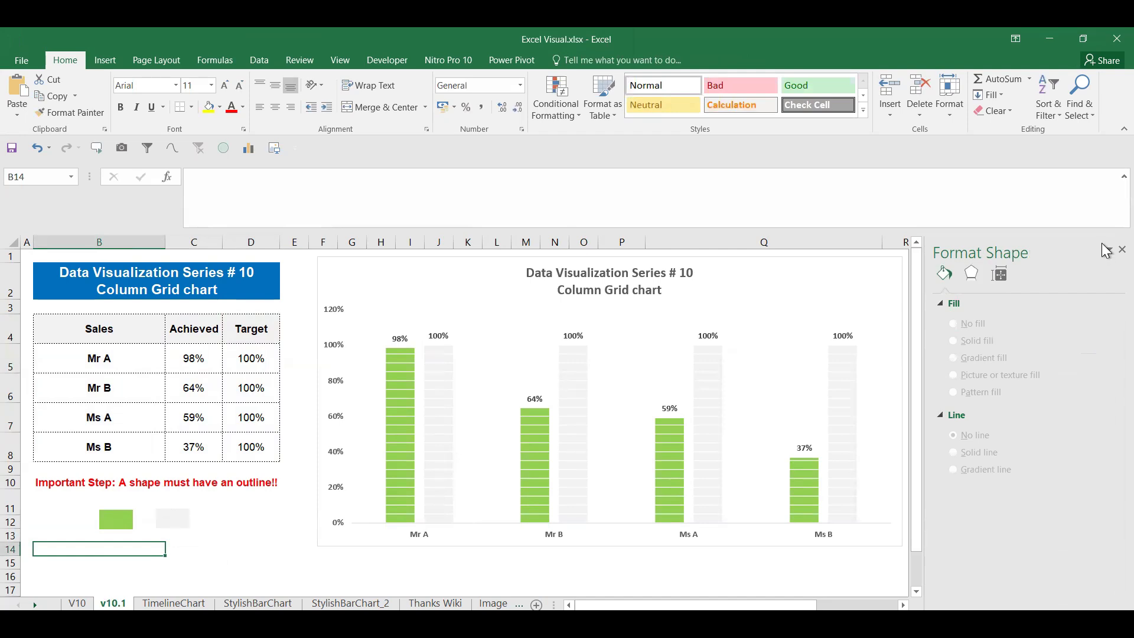
click(1121, 249)
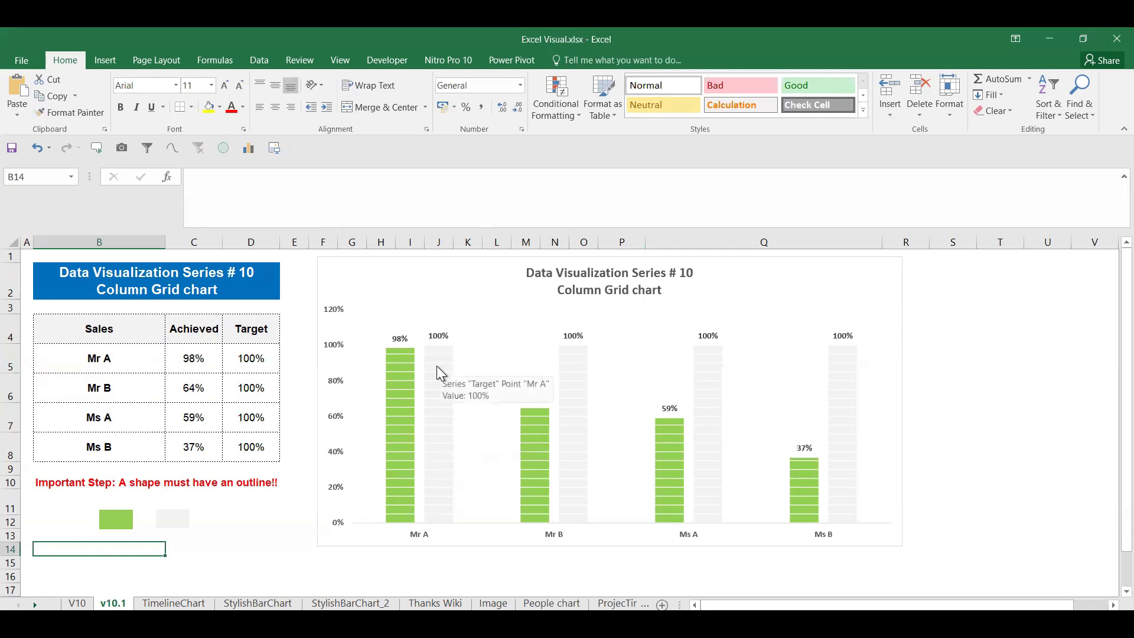
Change the chart type from clustered columns to Stacked Bar with Achieved and Target as the series
click(444, 384)
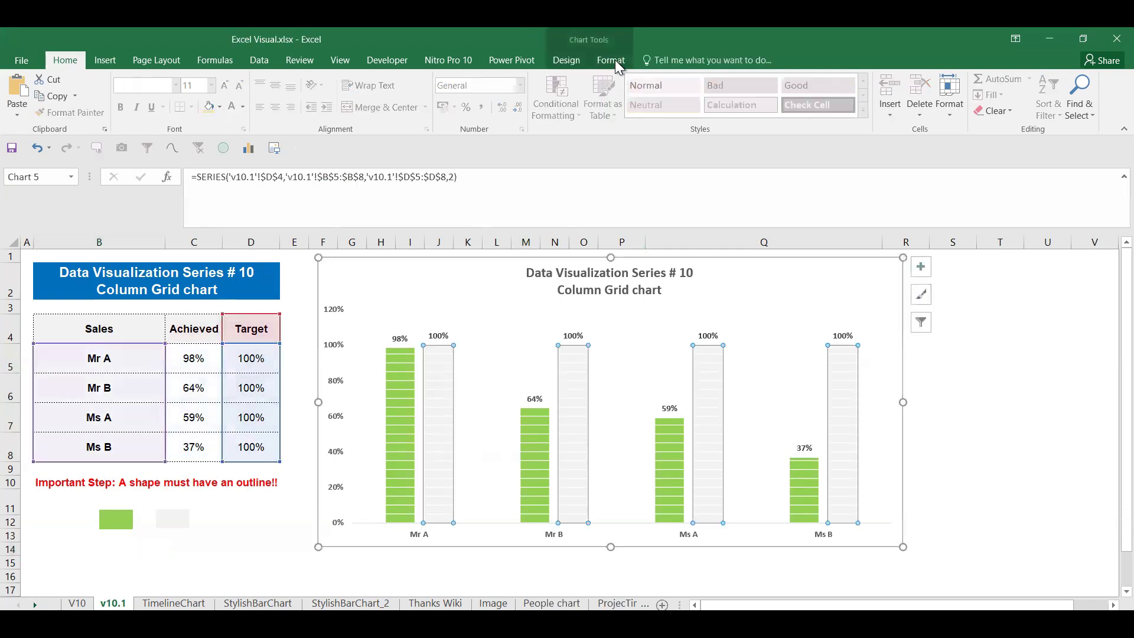
click(610, 61)
click(570, 62)
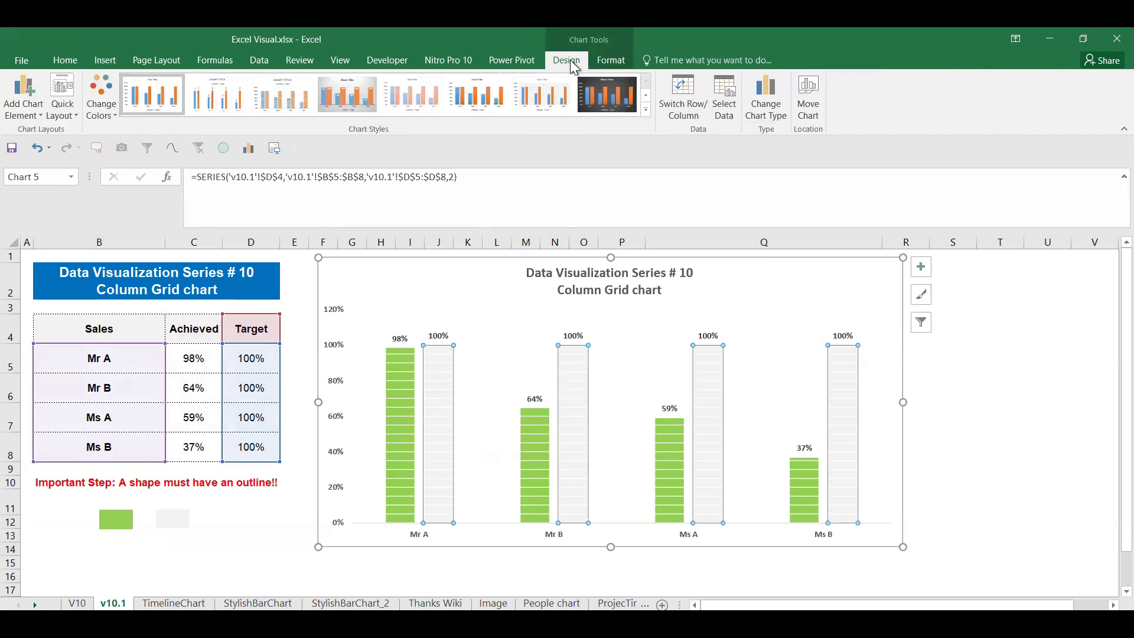
click(764, 102)
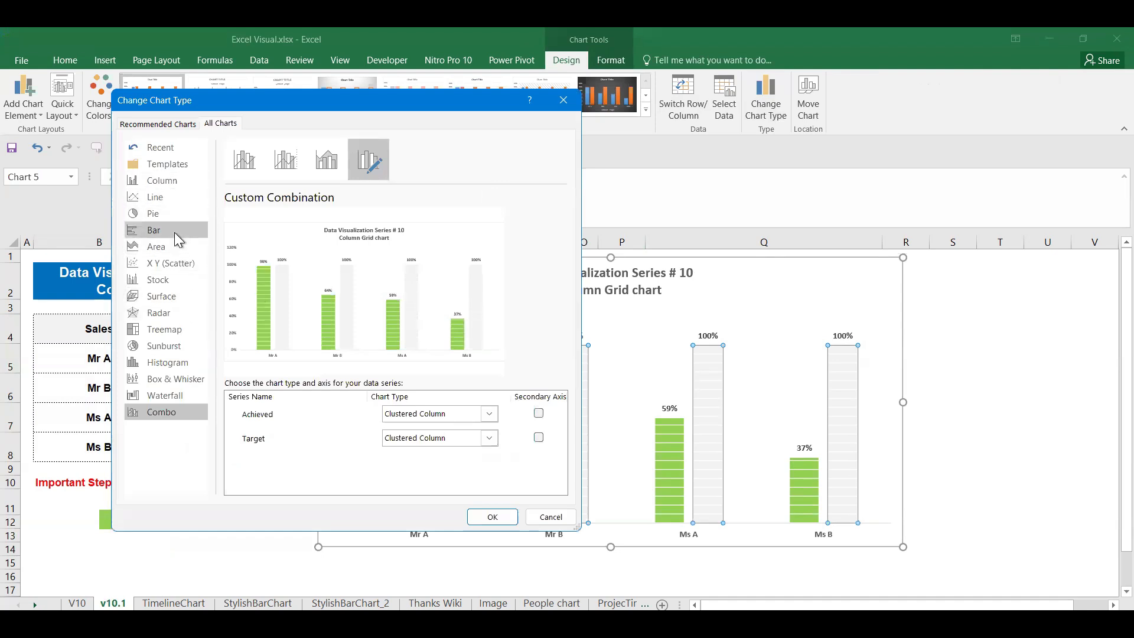
click(174, 231)
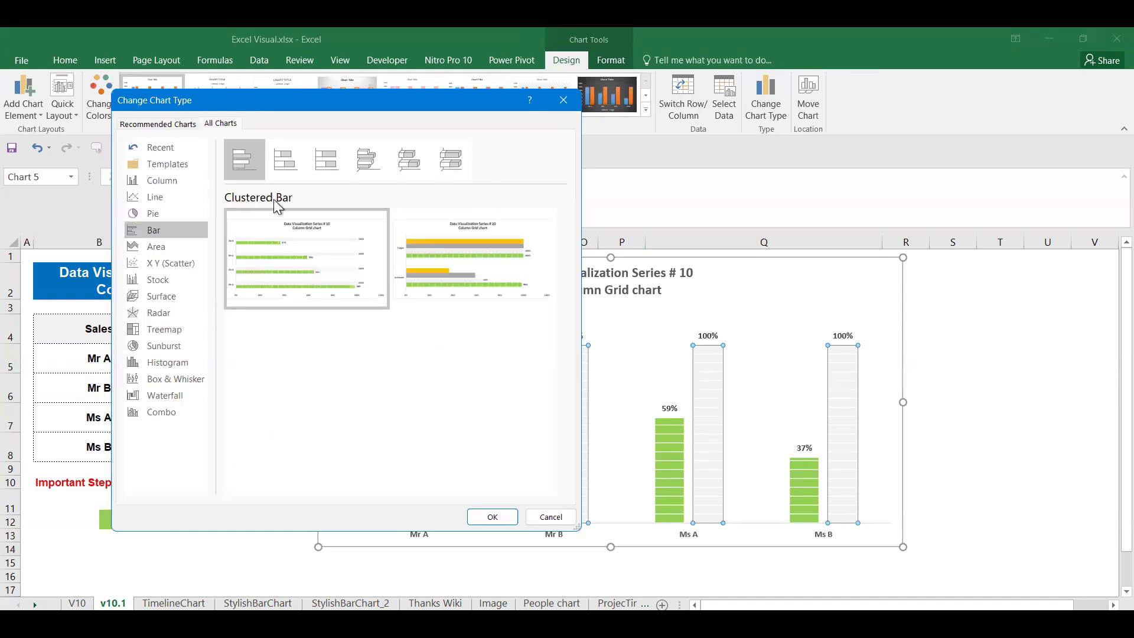
click(286, 161)
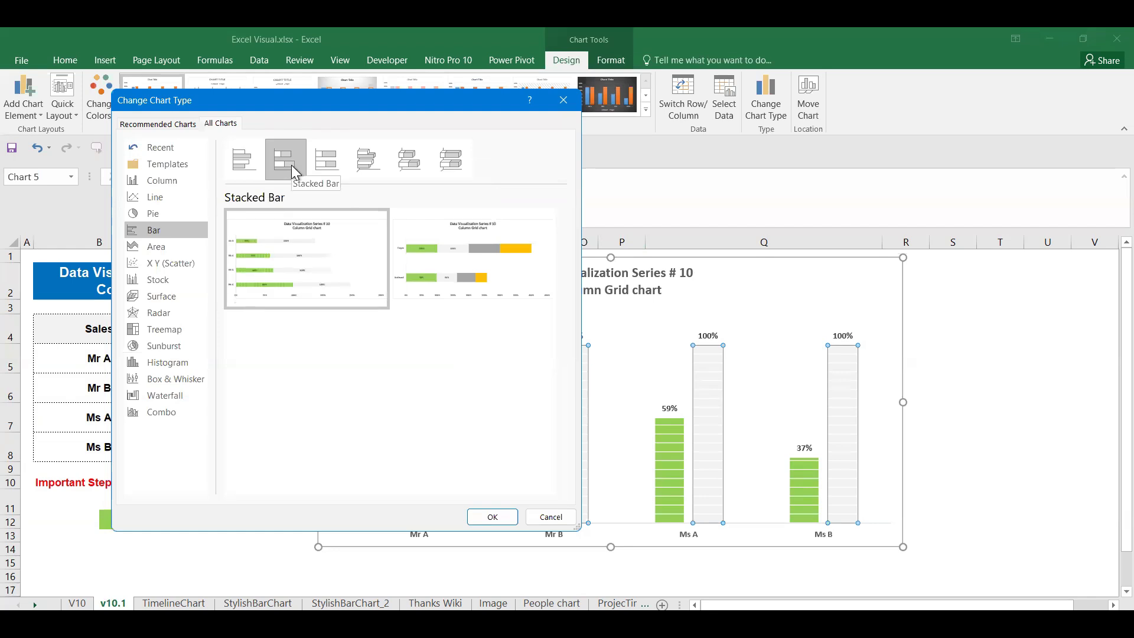
click(476, 517)
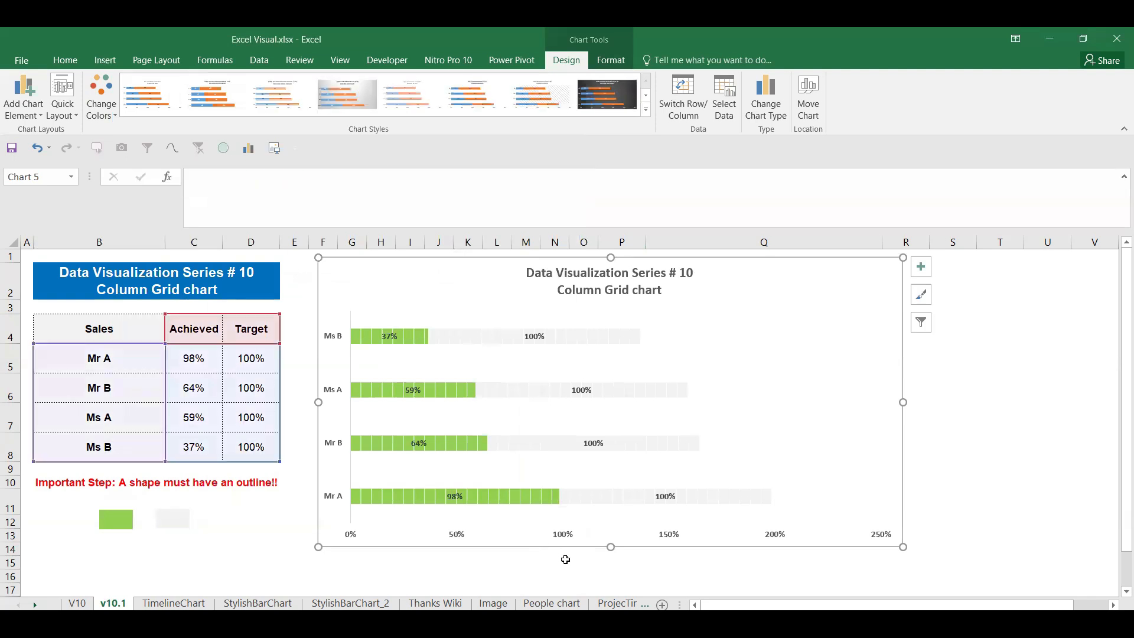
Delete the 100% data labels of the Target series from the stacked bar chart
click(415, 560)
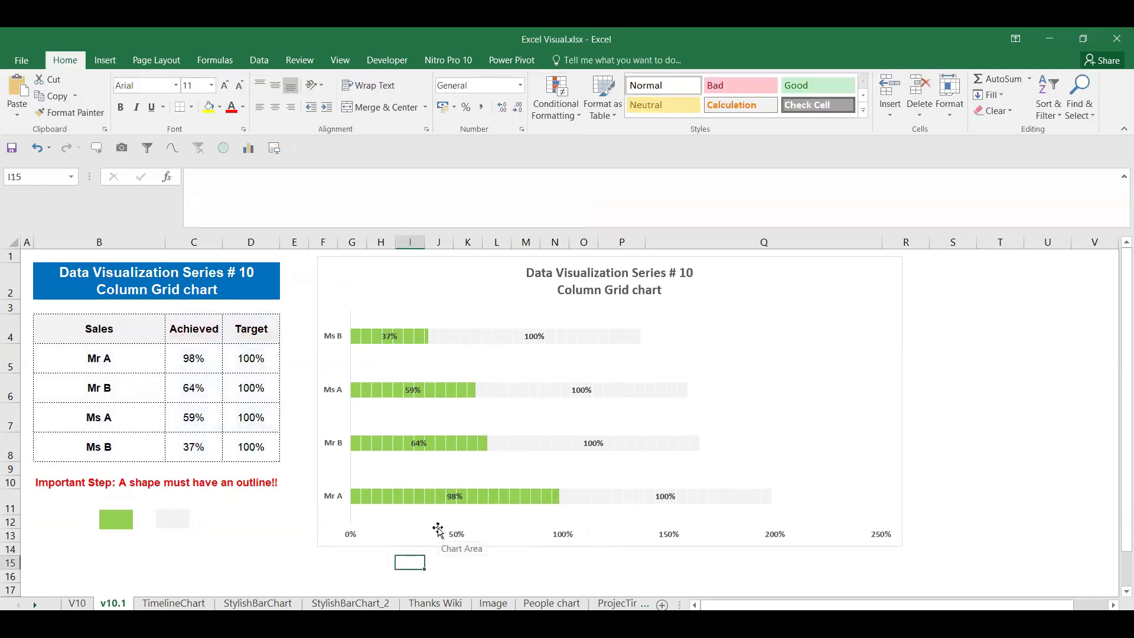
click(442, 553)
click(664, 496)
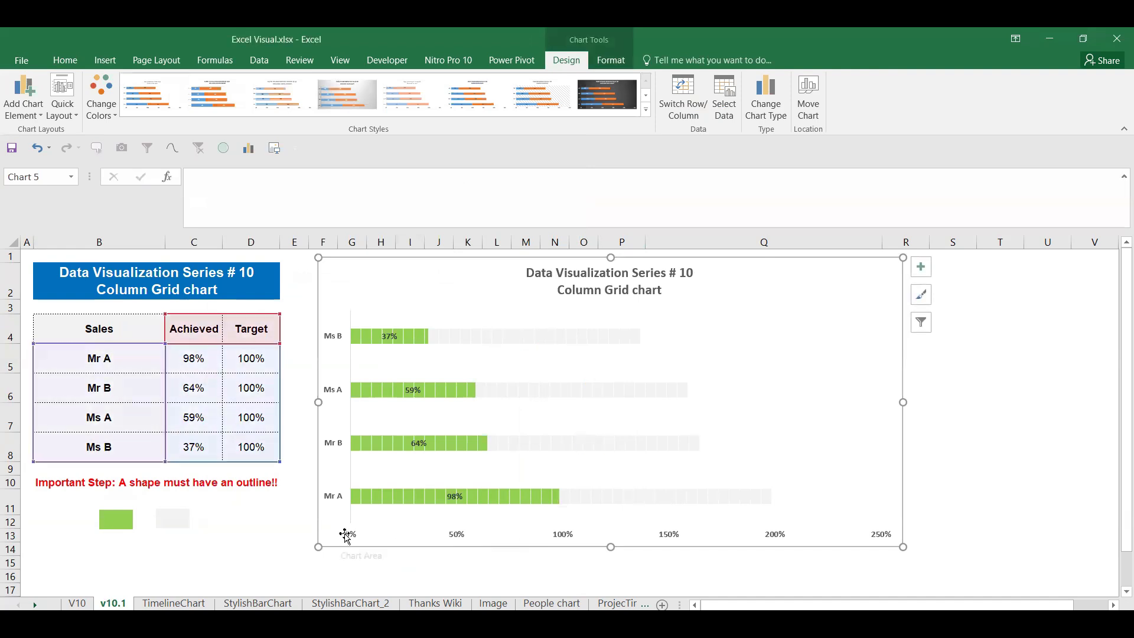
Set the maximum bound of the chart's horizontal value axis to 1 and close the formatting pane
click(347, 531)
right_click(351, 539)
click(393, 587)
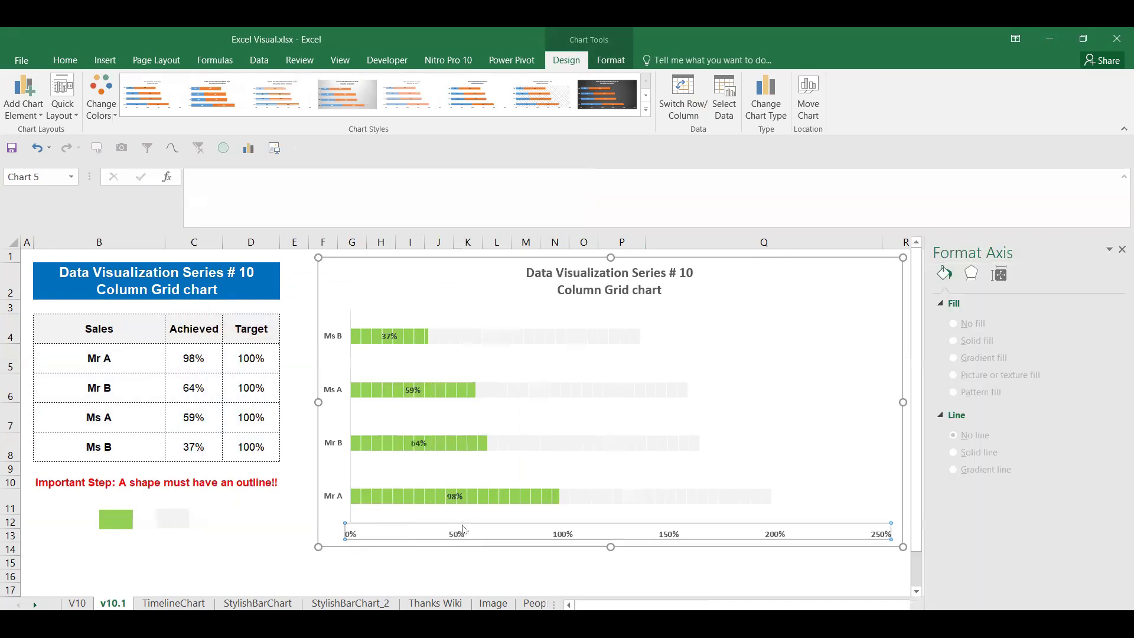
scroll(980, 513, down, 3)
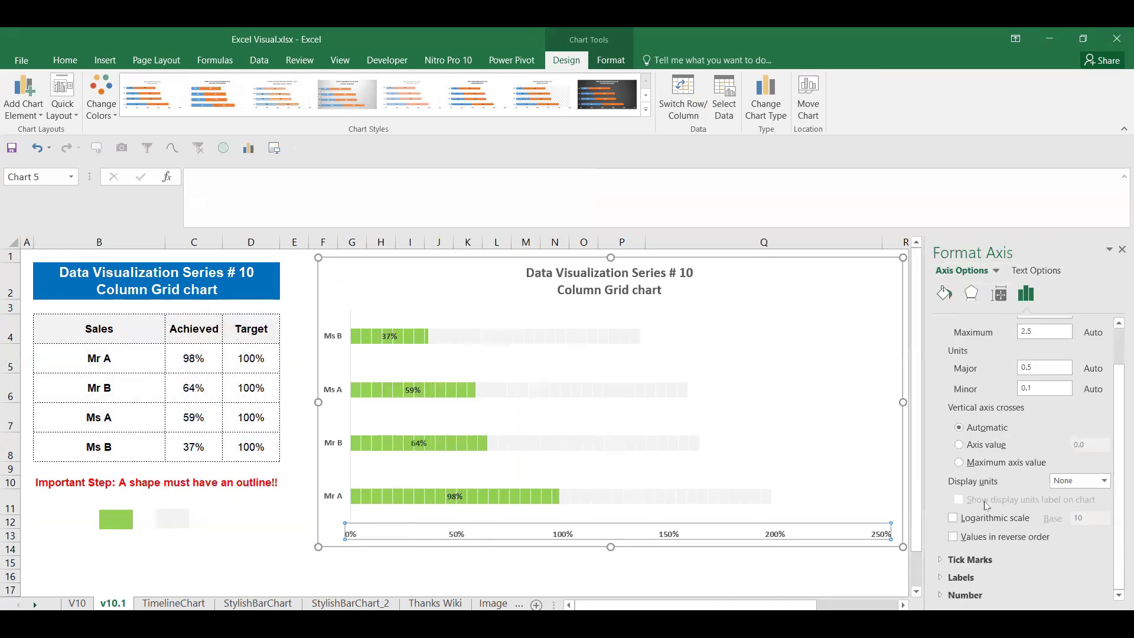
scroll(1021, 449, up, 3)
click(1024, 380)
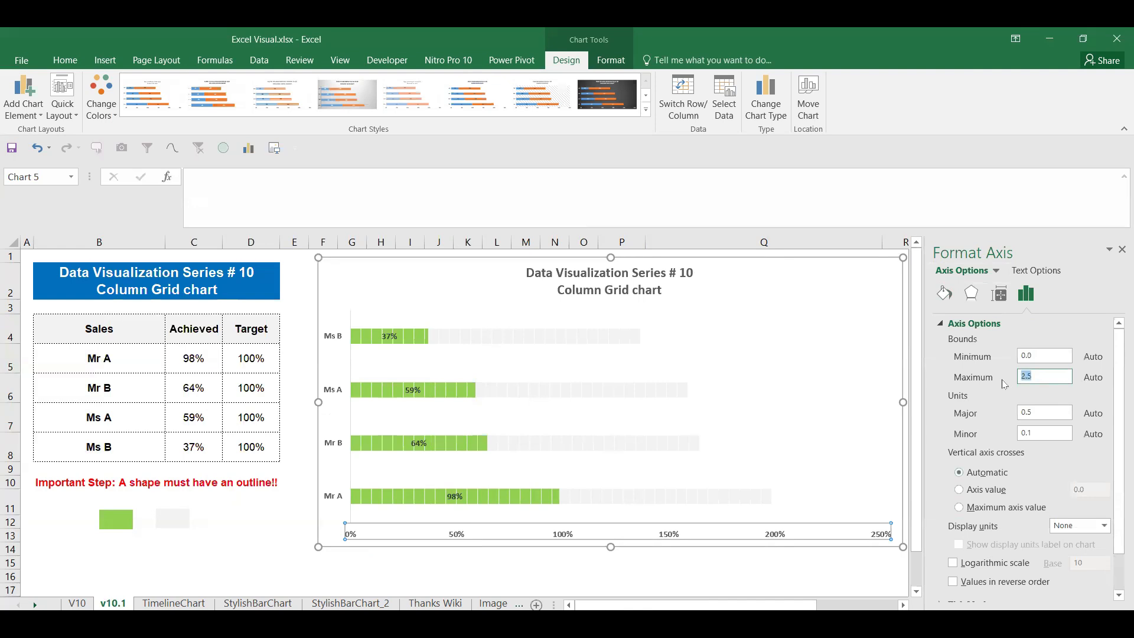
text(1)
click(463, 570)
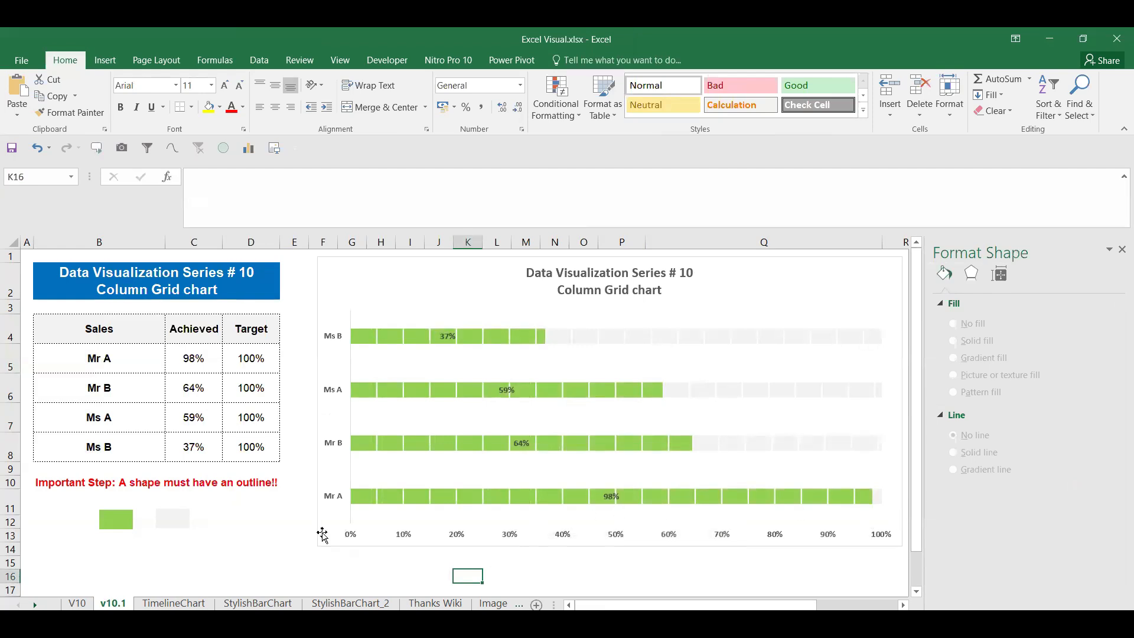
click(1120, 250)
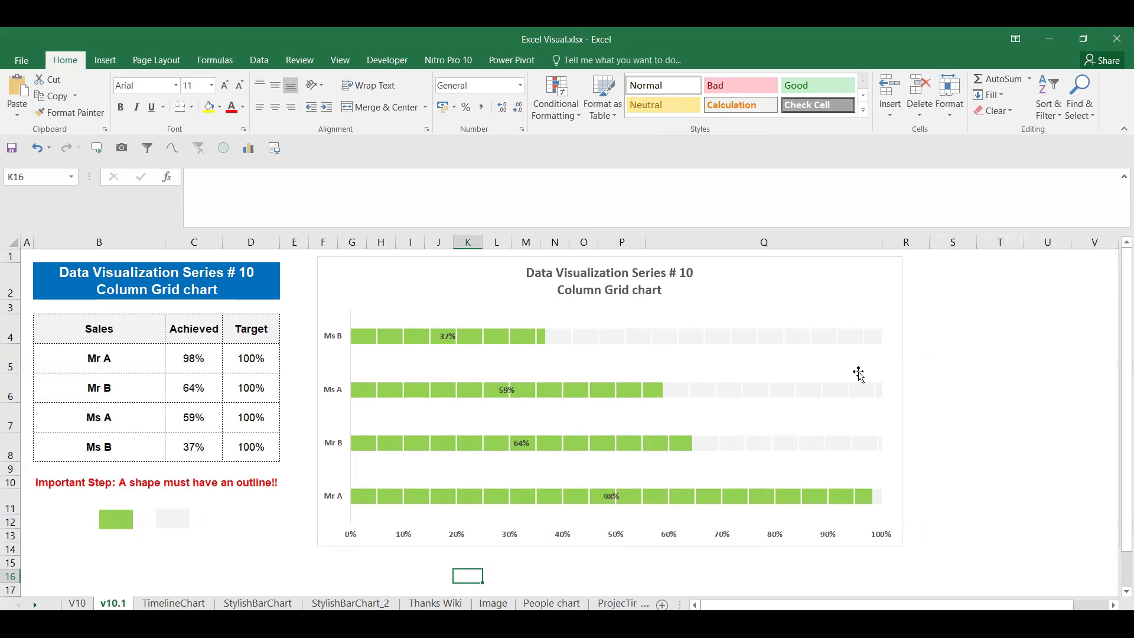
Position the Achieved data labels at Inside End after trying Inside Base and Center, and close the formatting pane
click(507, 390)
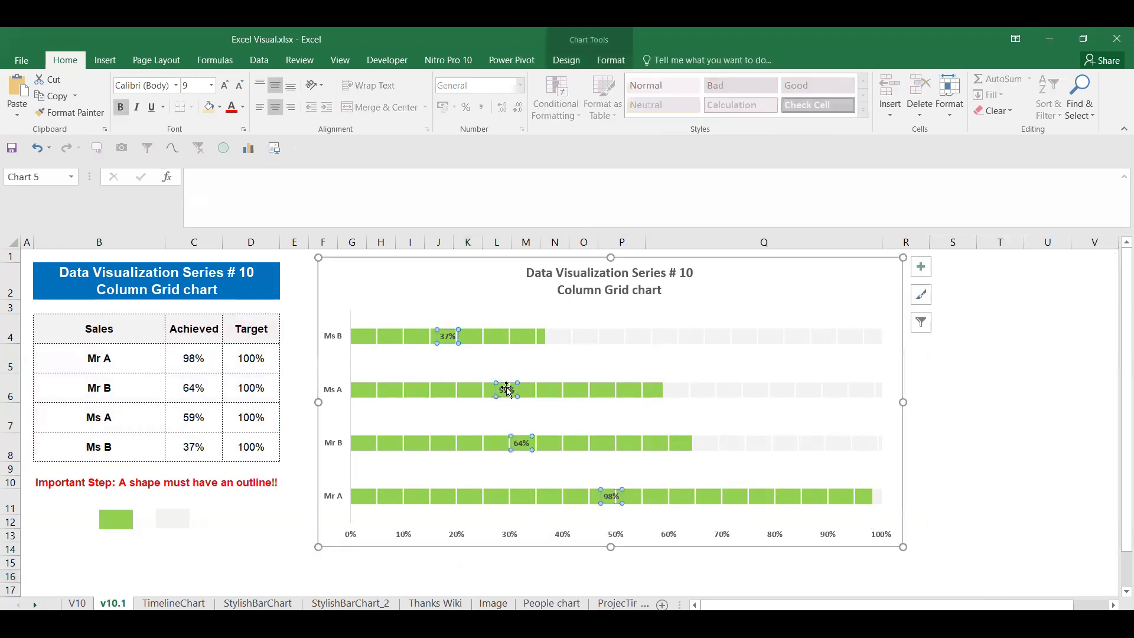
right_click(506, 390)
click(570, 542)
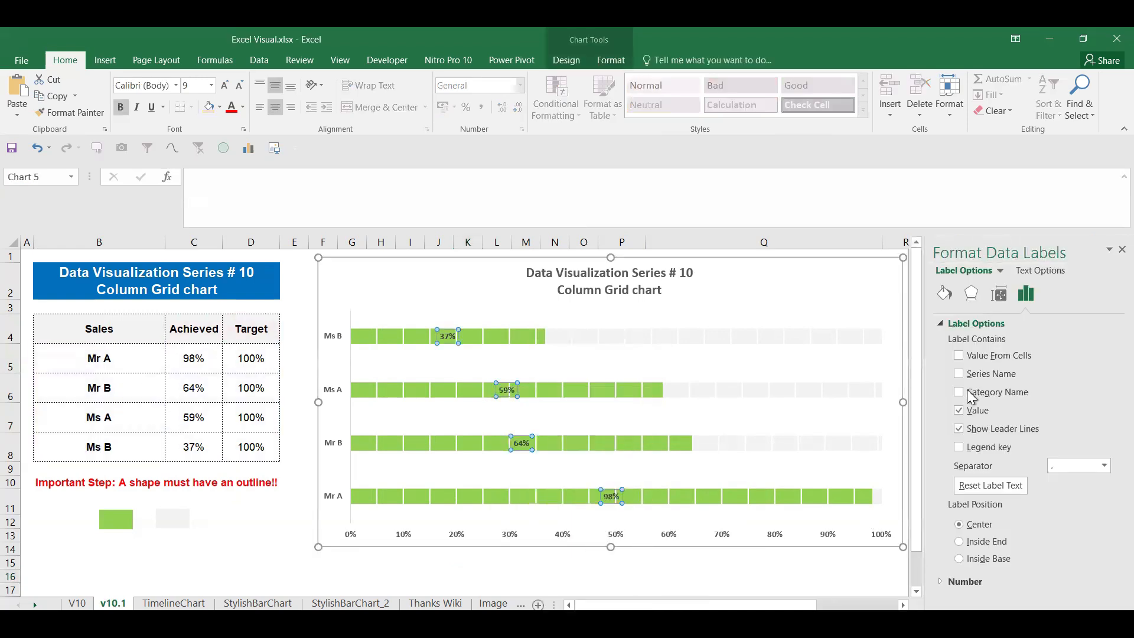
click(968, 547)
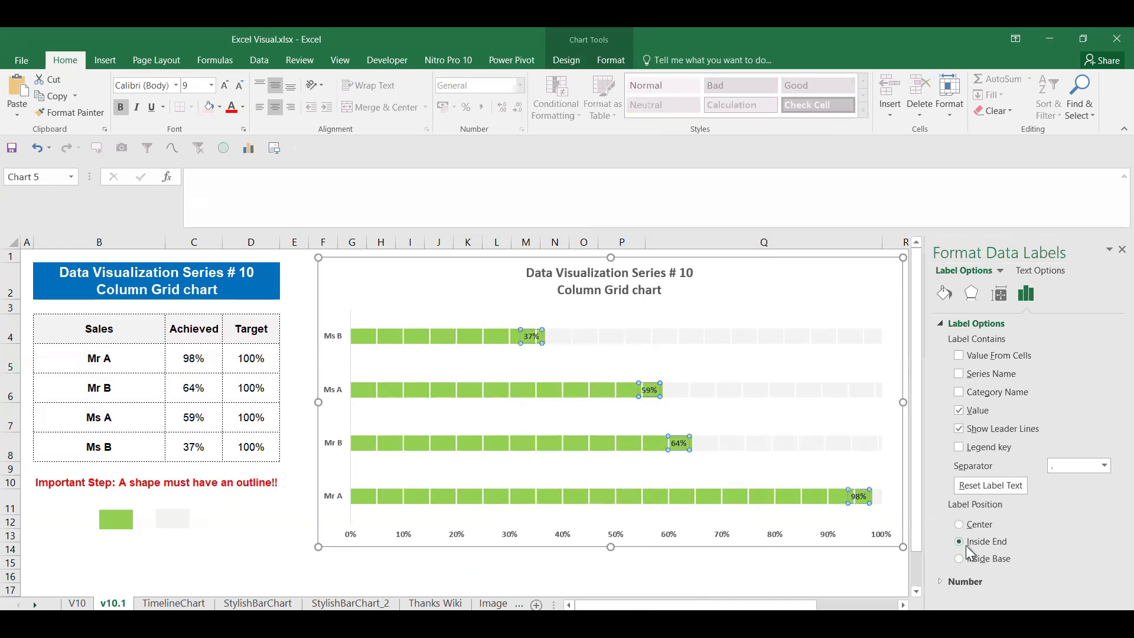
click(959, 559)
click(959, 525)
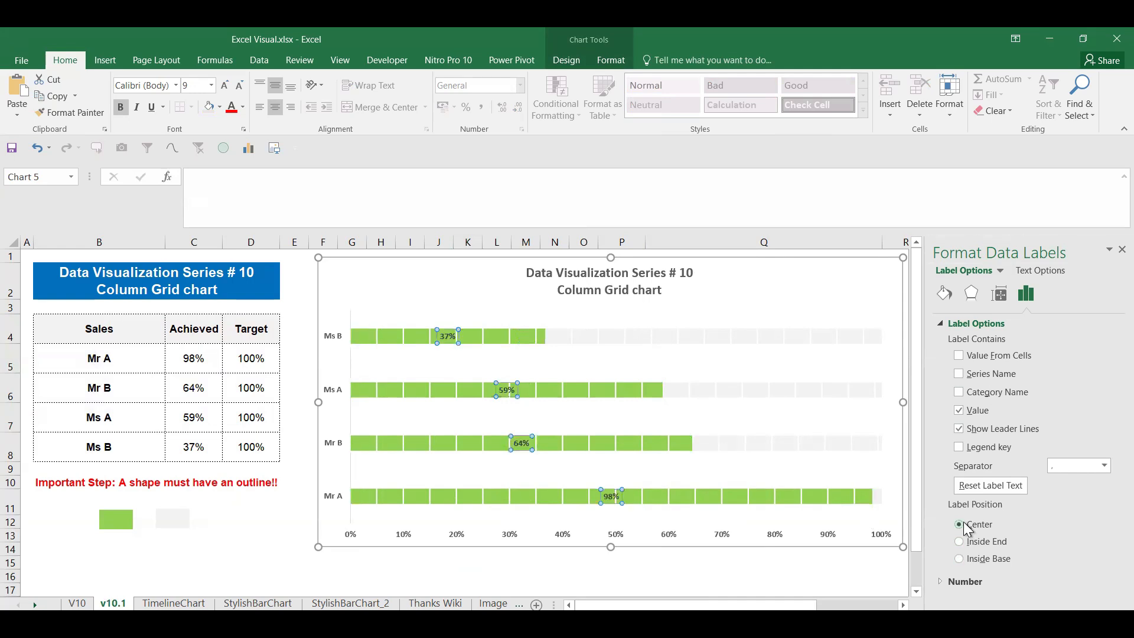
click(958, 559)
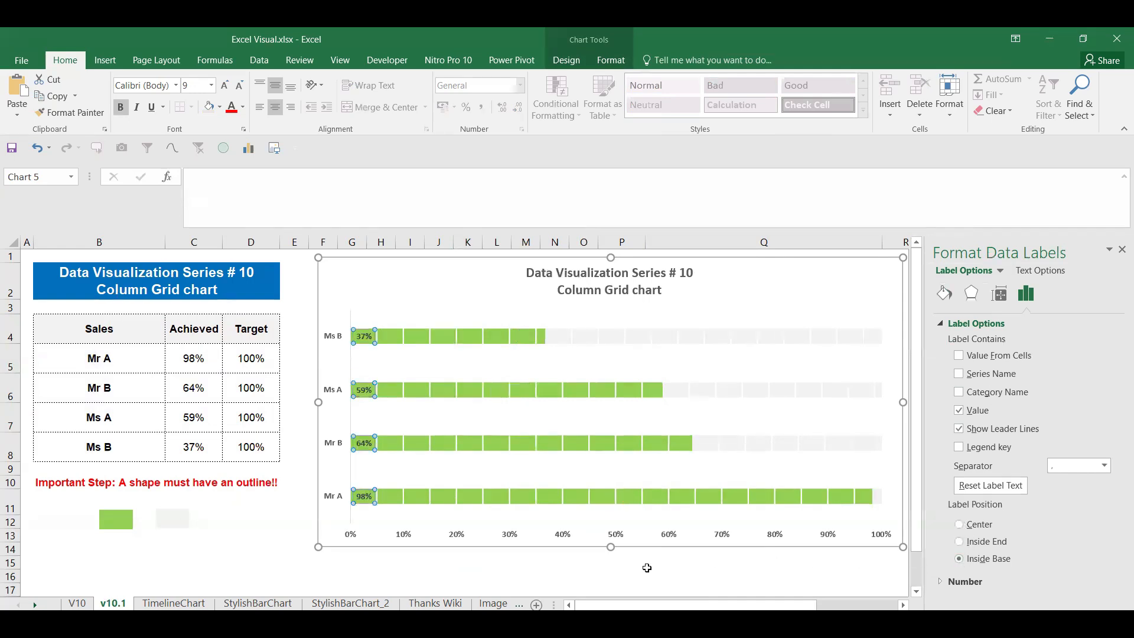
click(968, 546)
click(767, 562)
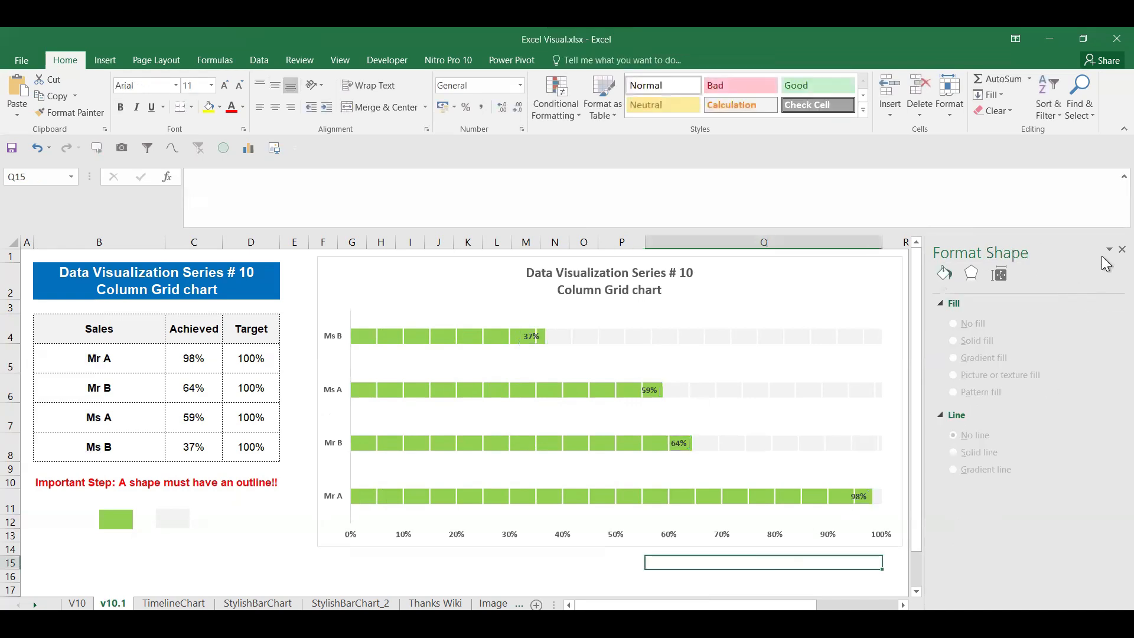
click(1122, 249)
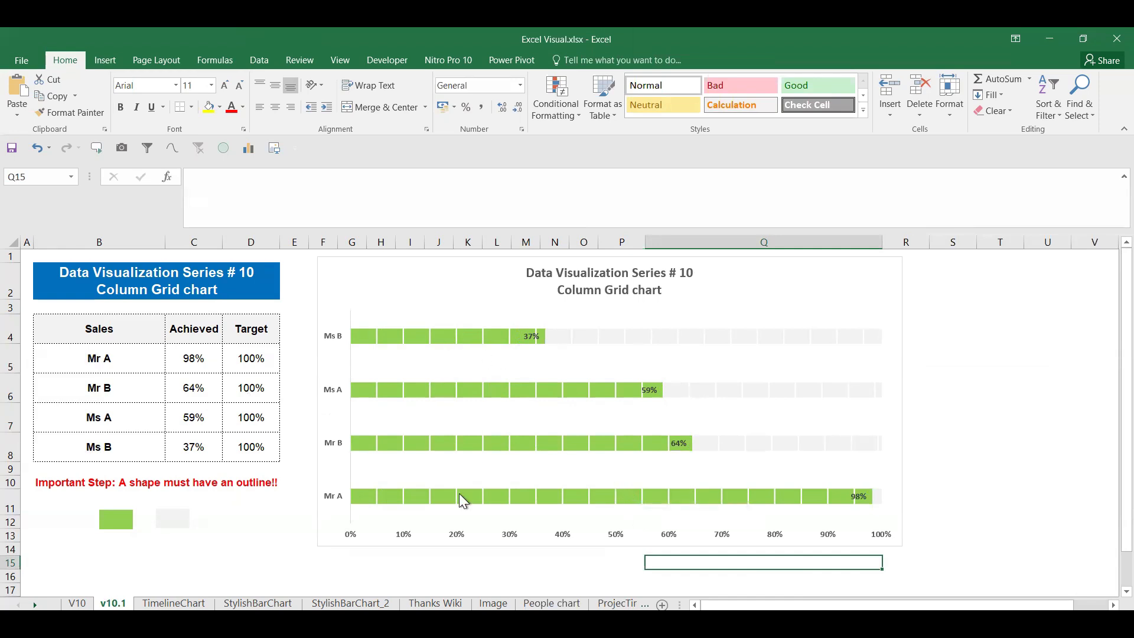
Recalculate the worksheet several times to test how the bars follow new Achieved values
click(262, 518)
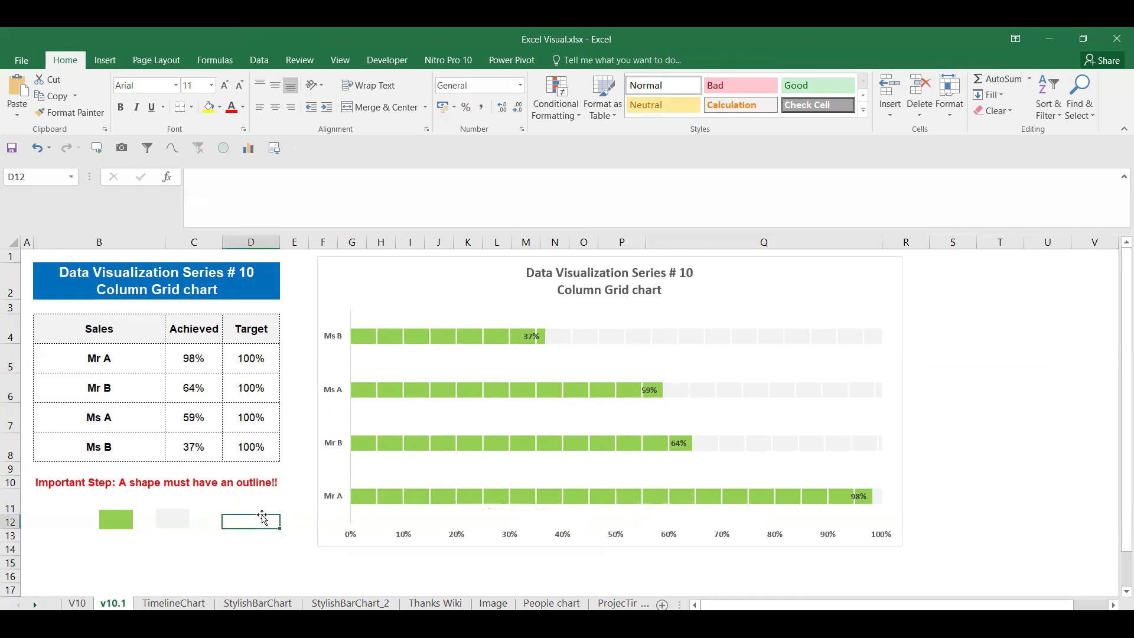
key(F9)
key(F9)
key(F9)
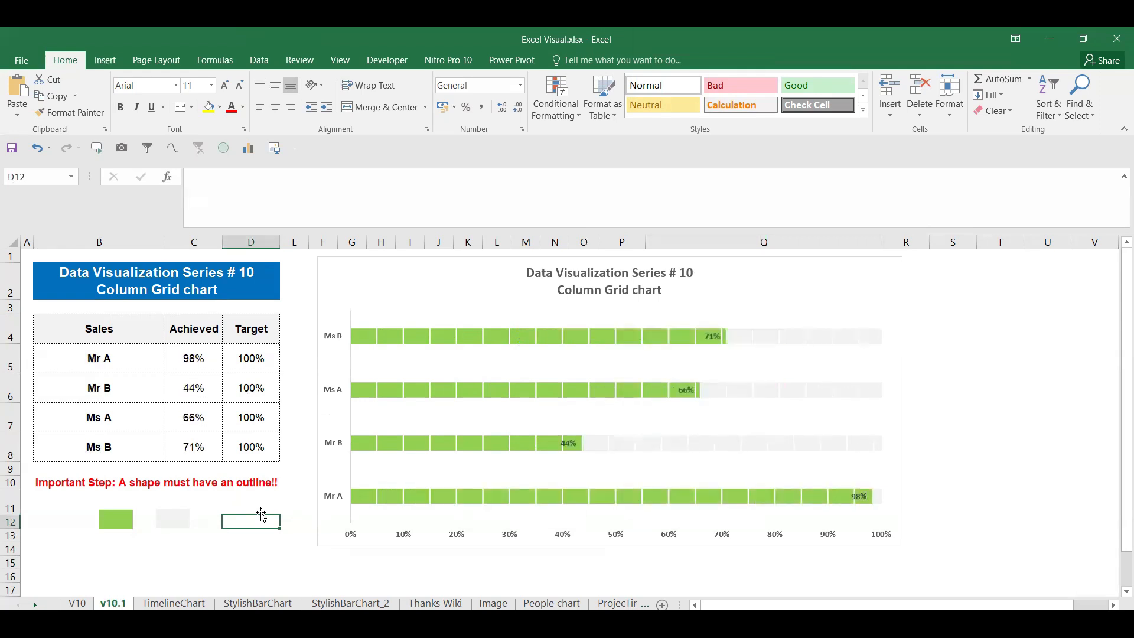
key(F9)
key(F9)
Fill the whole chart area with the dark blue-grey theme colour and make all chart text white
click(847, 295)
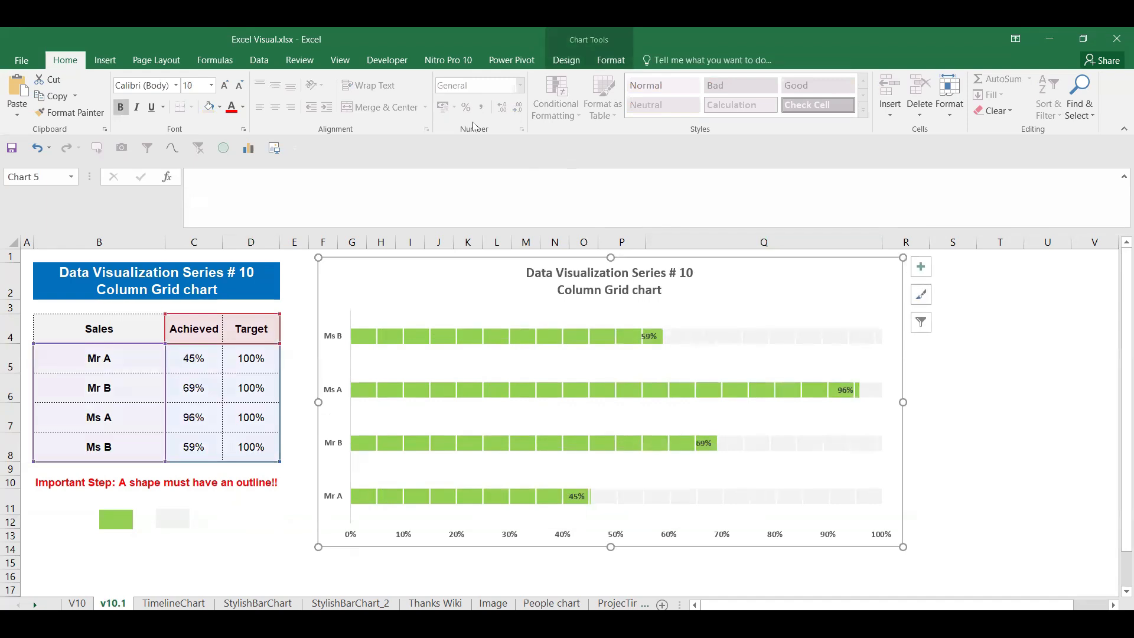
click(568, 61)
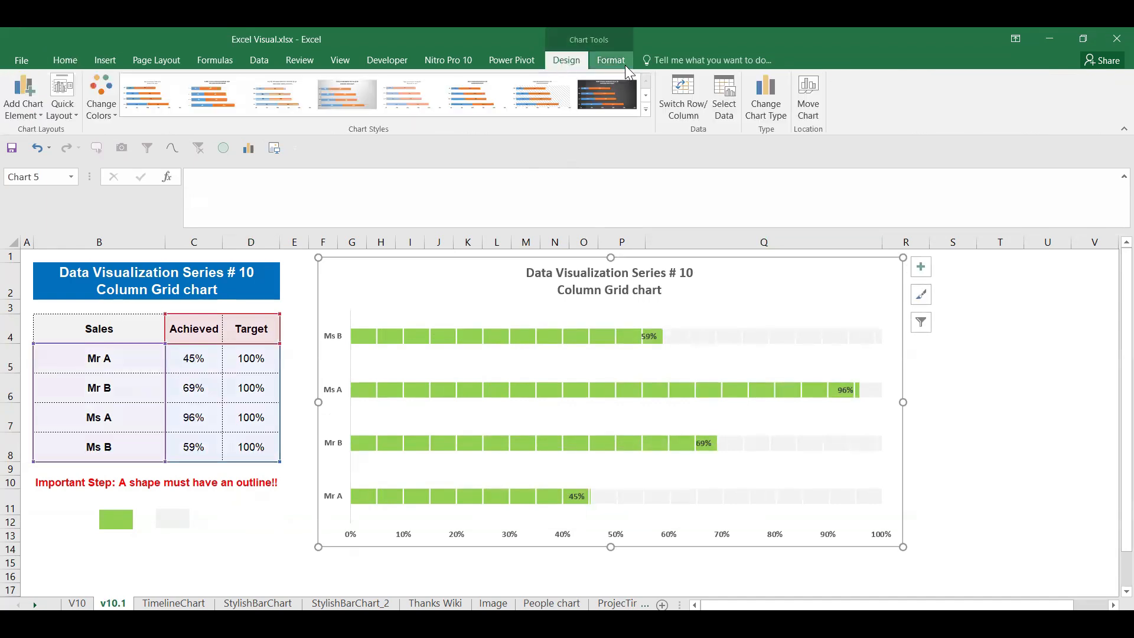
click(65, 60)
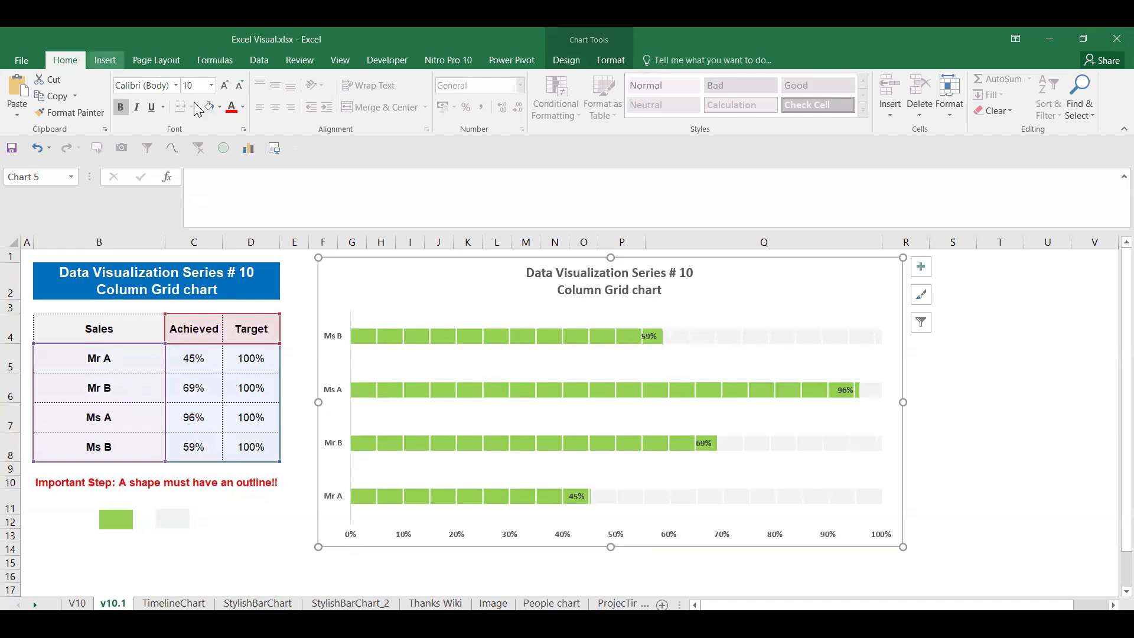
click(220, 106)
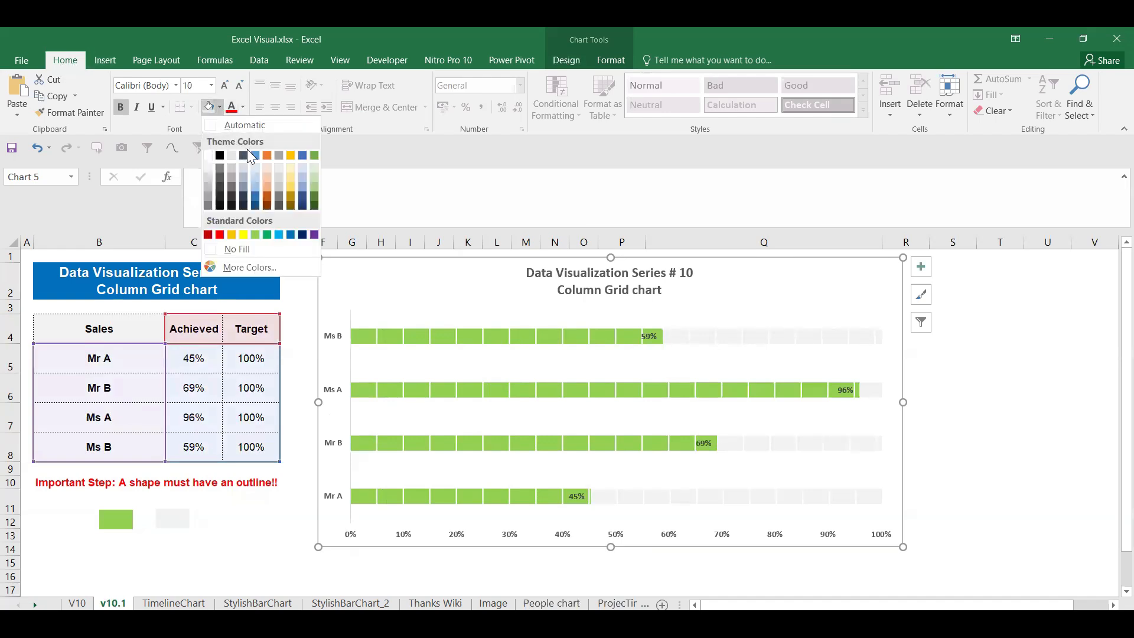
click(243, 155)
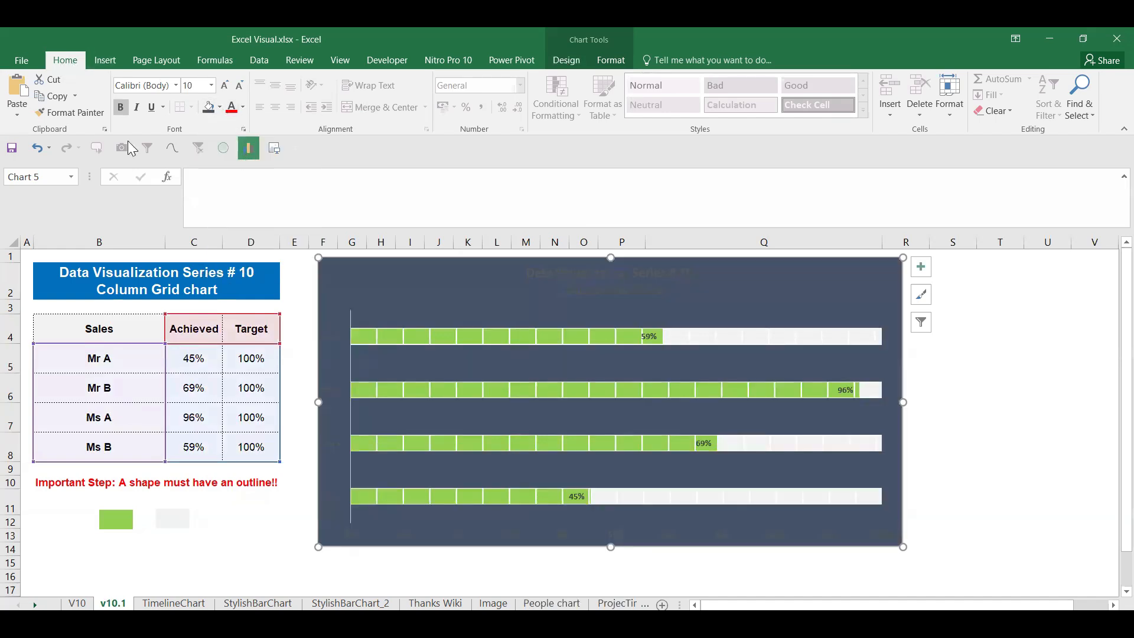
click(242, 107)
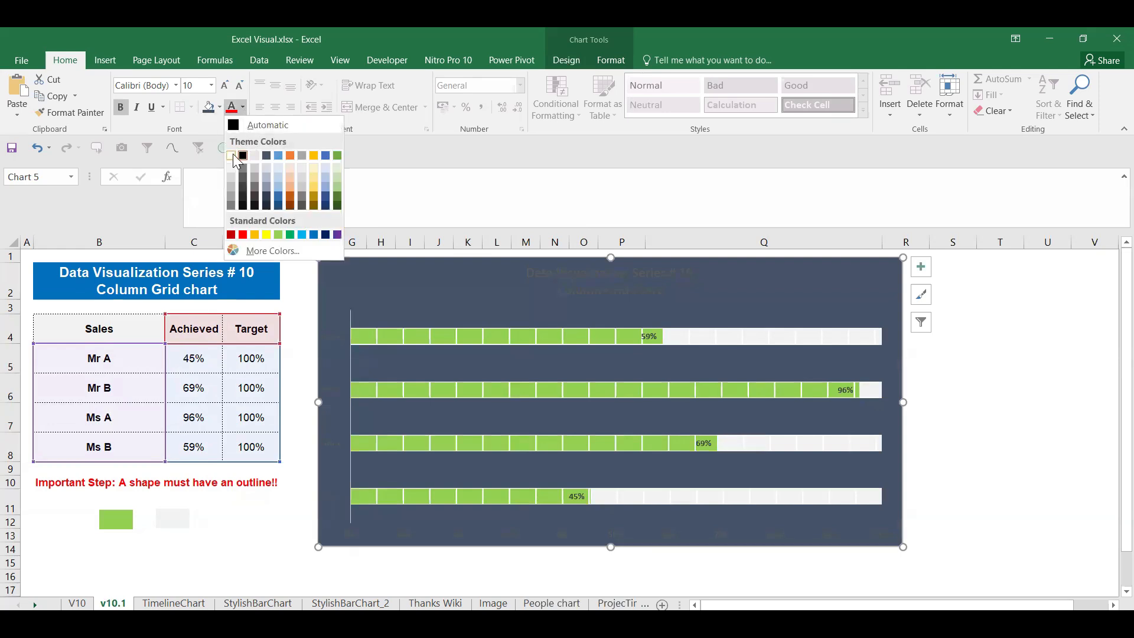
click(233, 156)
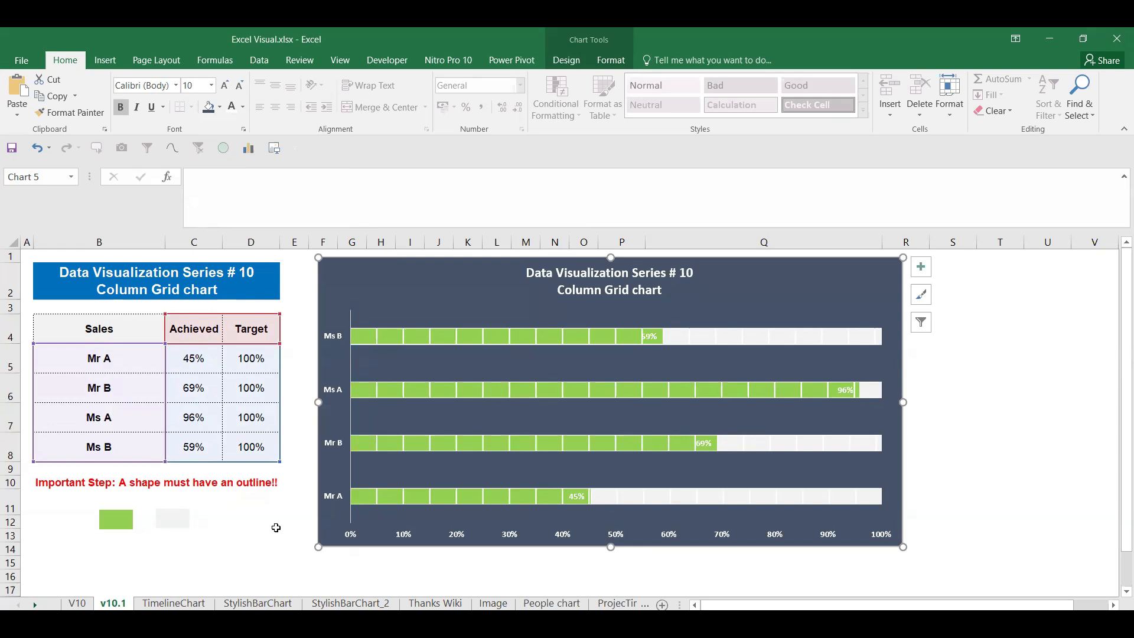
Recalculate the worksheet repeatedly to check the dark-themed chart with new Achieved values
click(242, 531)
key(F9)
key(F9)
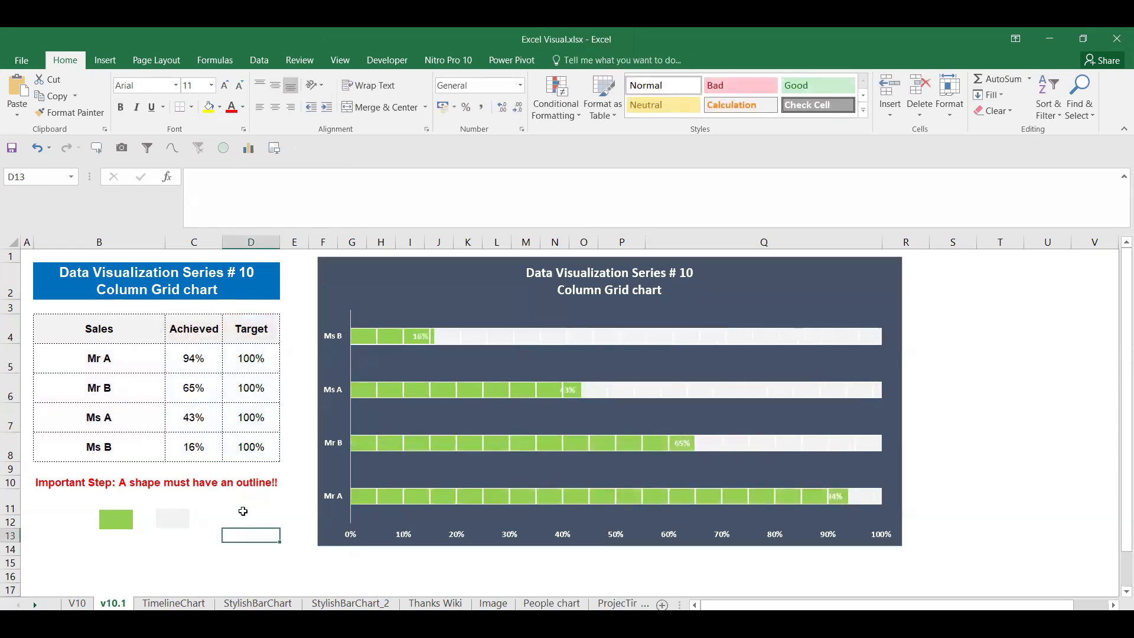
key(F9)
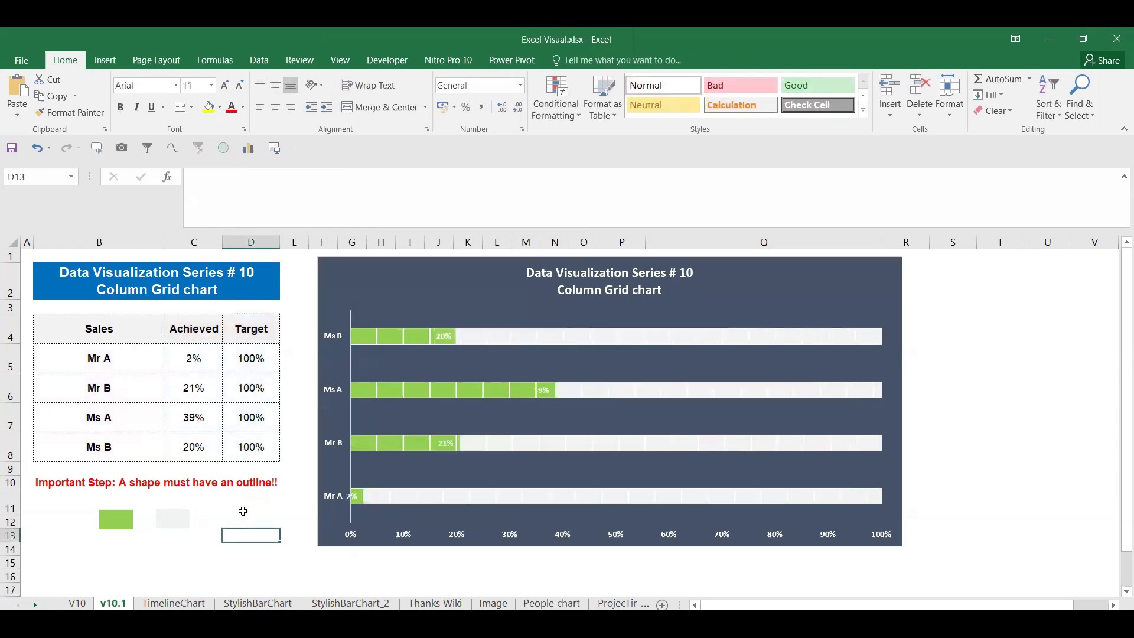
key(F9)
key(F9)
Enlarge the Achieved data labels to font size 14
click(669, 336)
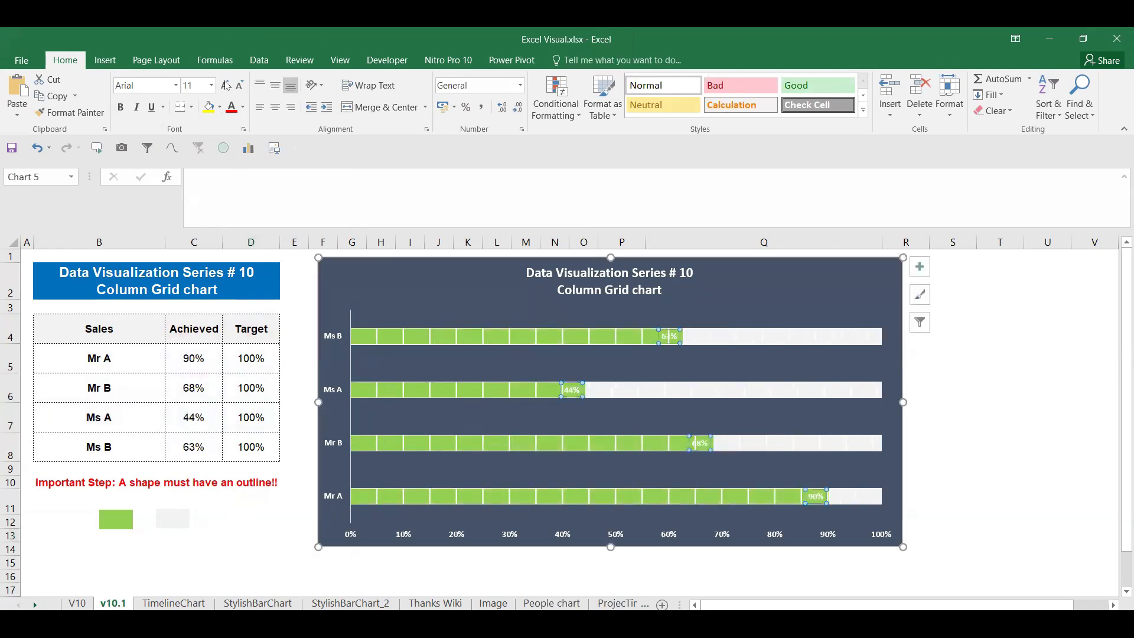
click(225, 85)
click(225, 85)
click(225, 85)
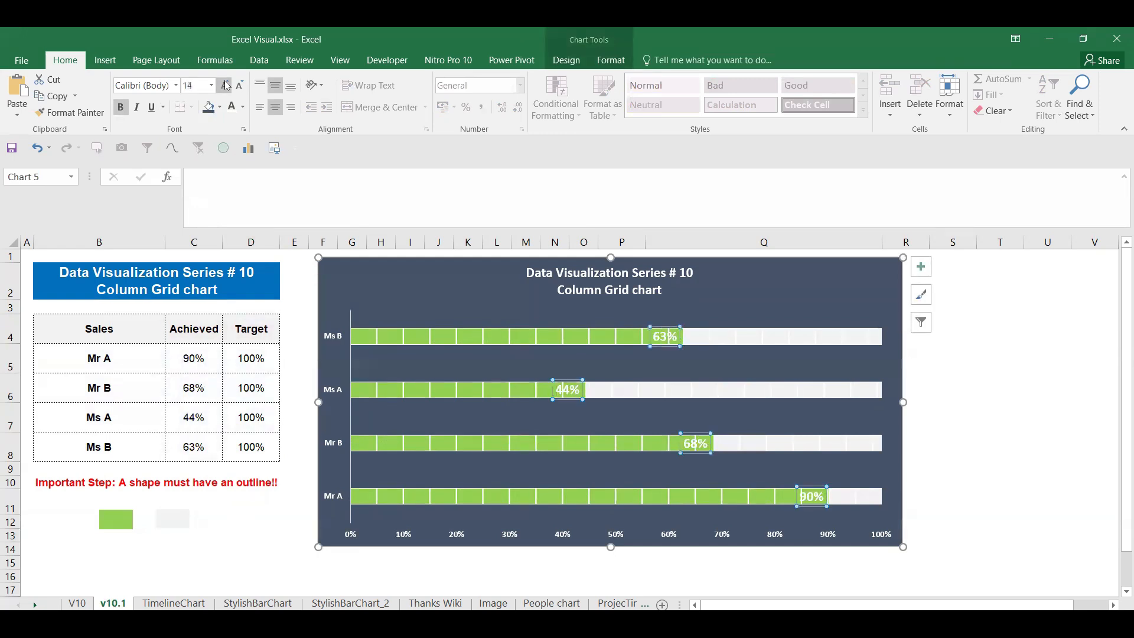
Move each Achieved data label above its bar and undo the accidental removal of the lowest bar's label
drag(664, 335, 668, 315)
click(578, 390)
drag(578, 389, 606, 365)
click(711, 441)
drag(711, 441, 707, 415)
click(810, 492)
drag(810, 491, 811, 465)
click(322, 369)
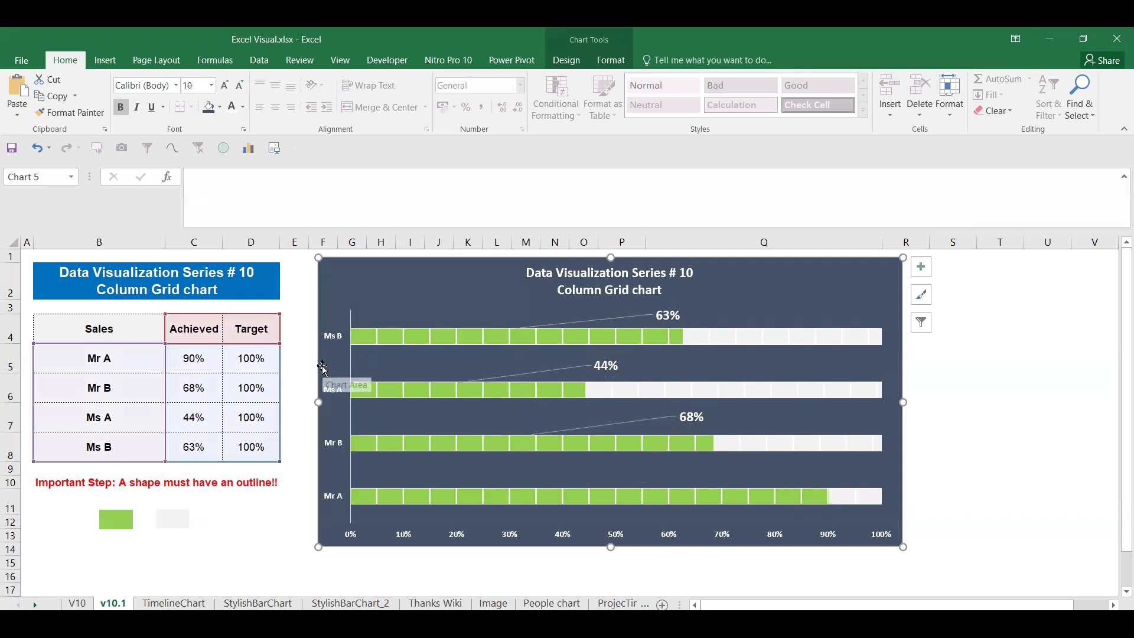
key(ctrl+z)
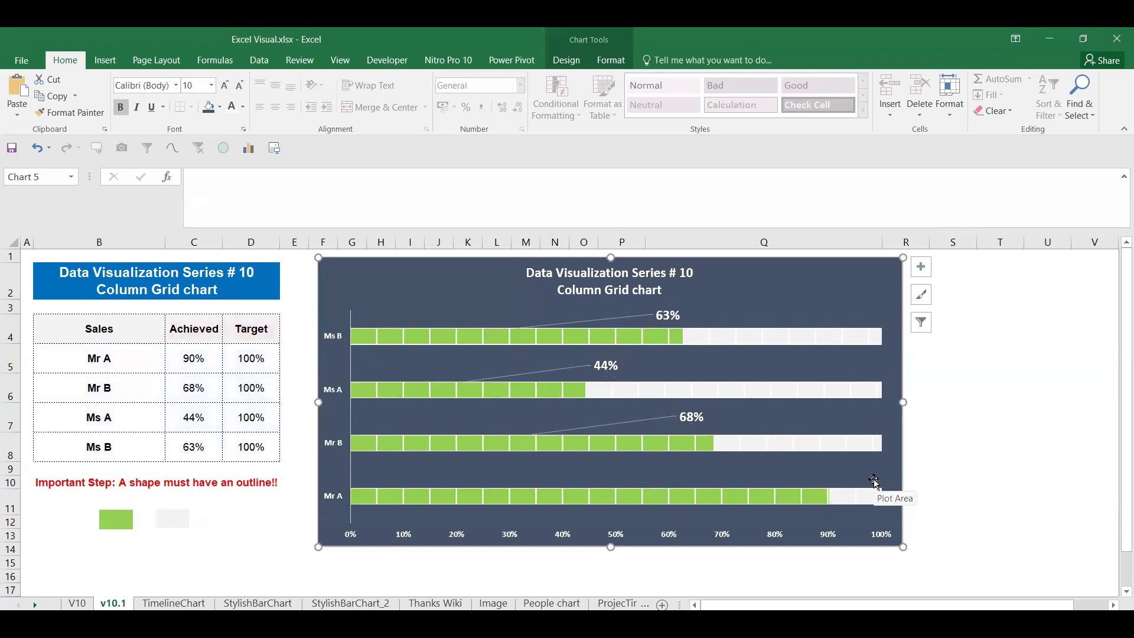
Refresh the Achieved values repeatedly to test the relocated data labels and their leader lines
click(285, 496)
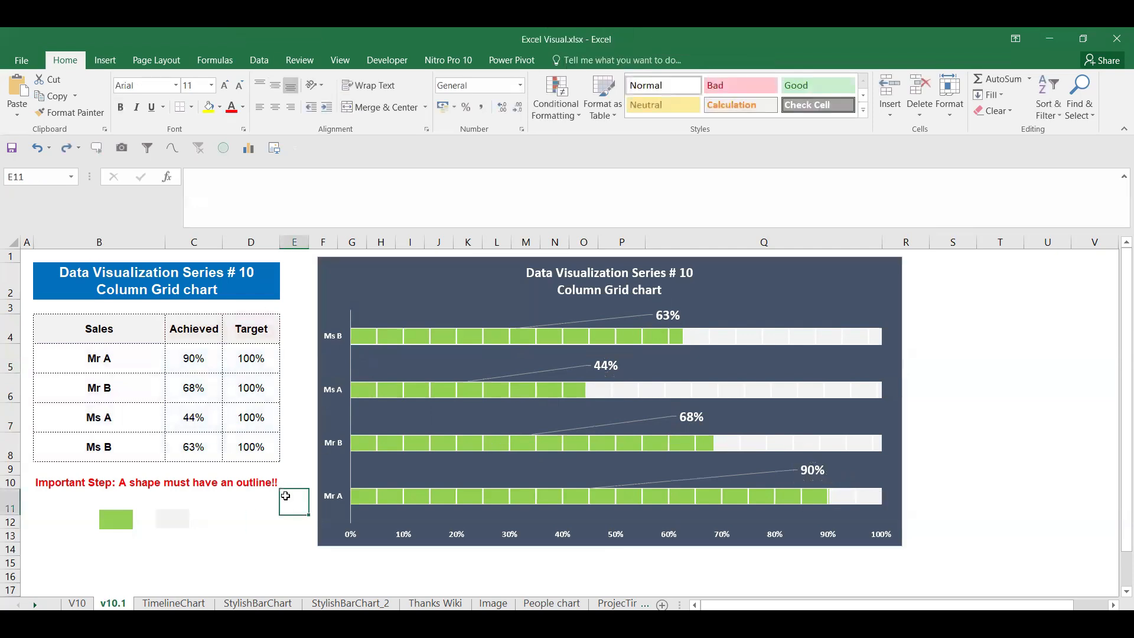
key(Delete)
key(Delete)
key(Delete)
key(Delete)
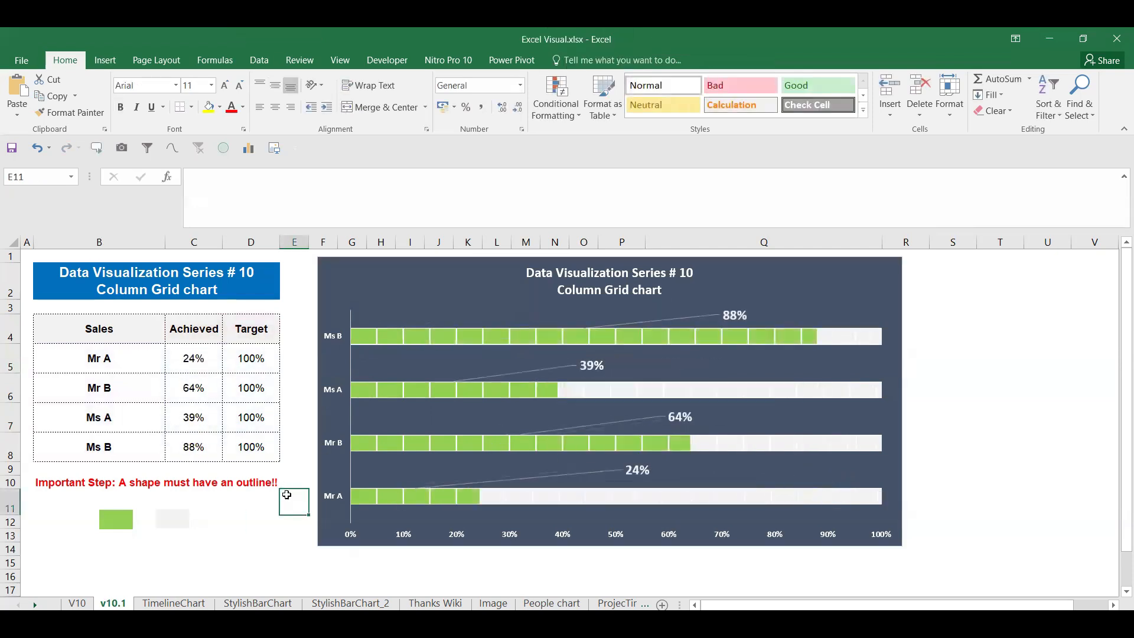
key(Delete)
key(Delete)
key(Delete)
key(Delete)
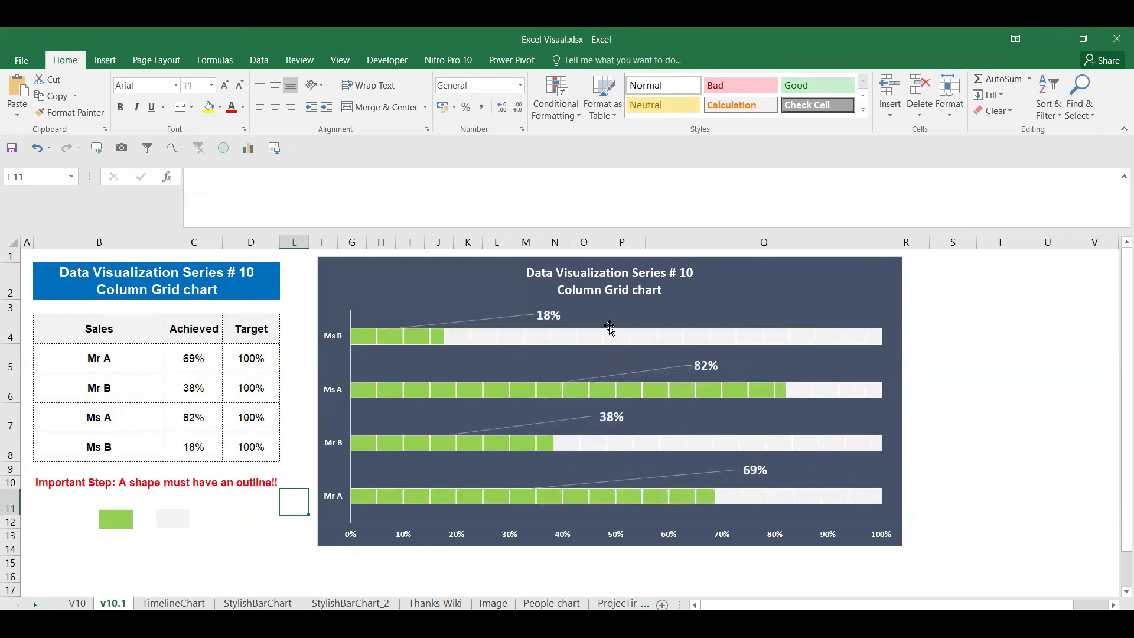
View the column grid chart on sheet V10, and on sheet v10.1 move the bar chart away from the table, beginning in column Q
click(77, 602)
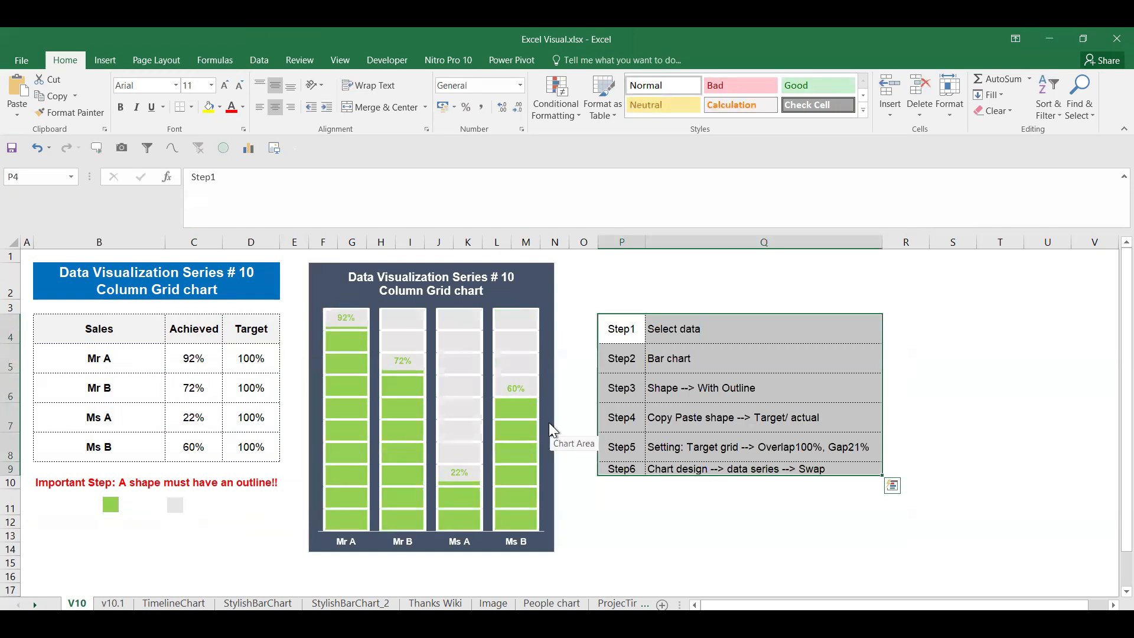
click(104, 603)
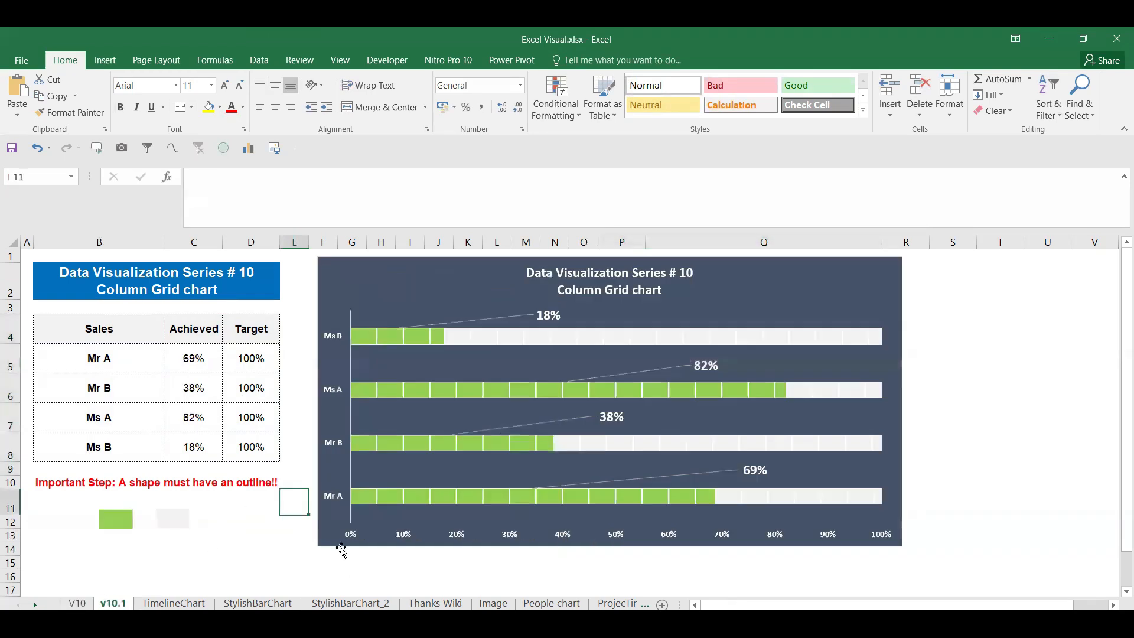
click(341, 550)
drag(331, 546, 344, 602)
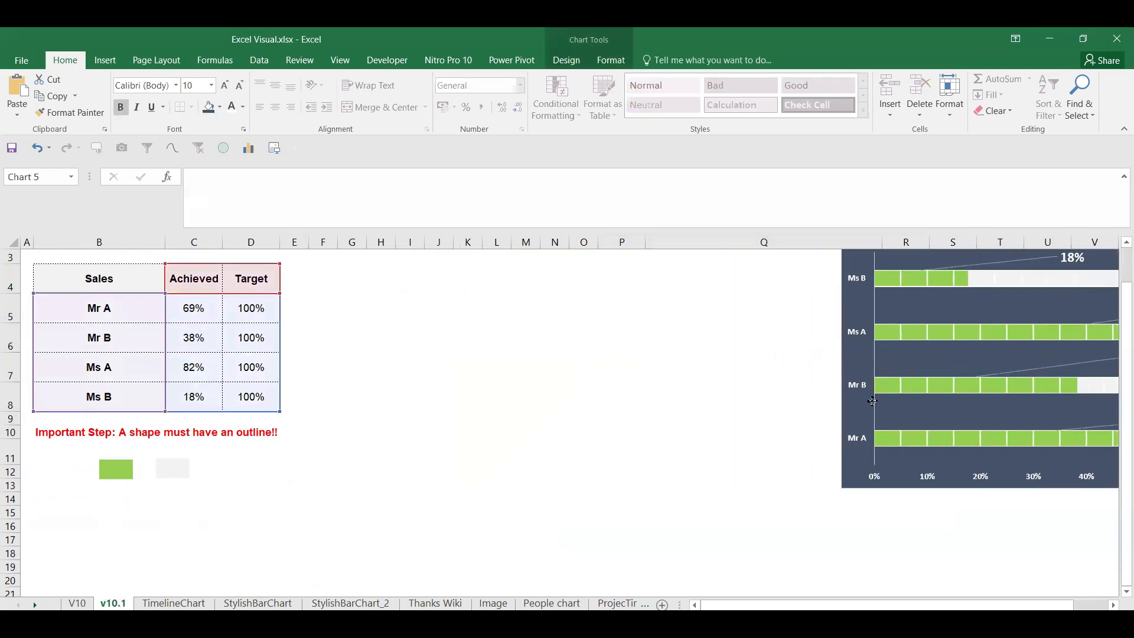
drag(99, 278, 251, 397)
click(99, 64)
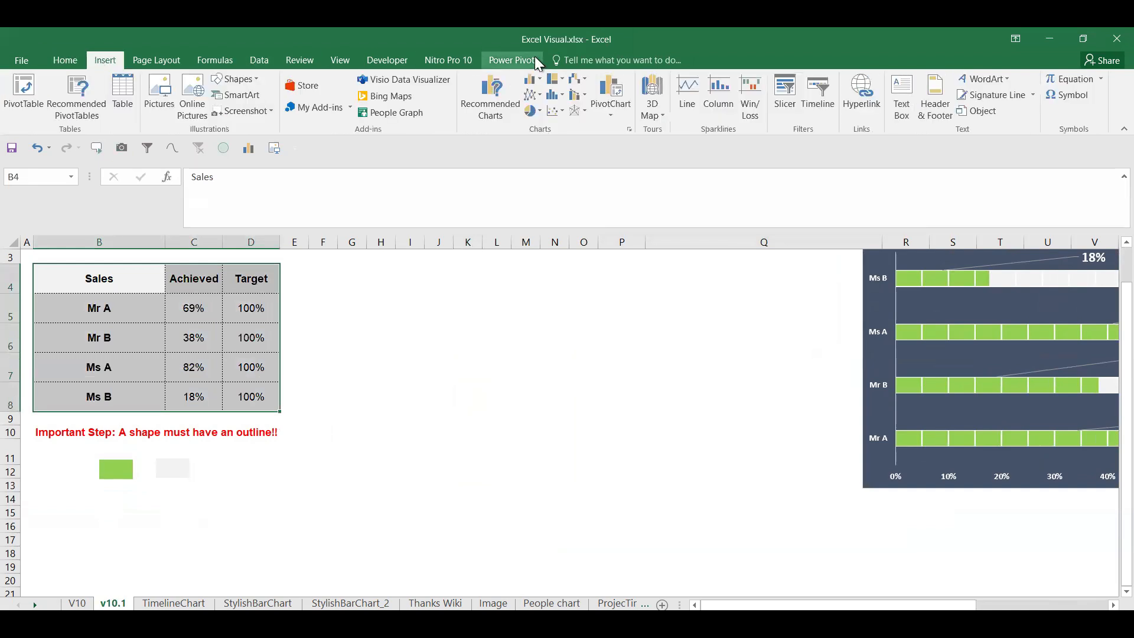
click(500, 73)
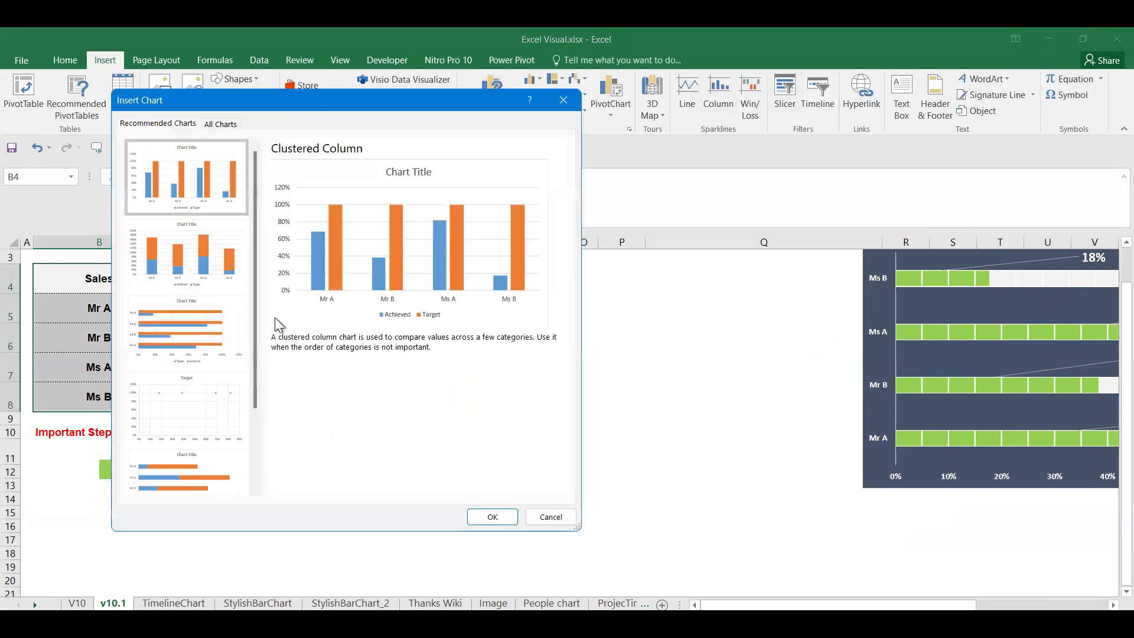
click(180, 276)
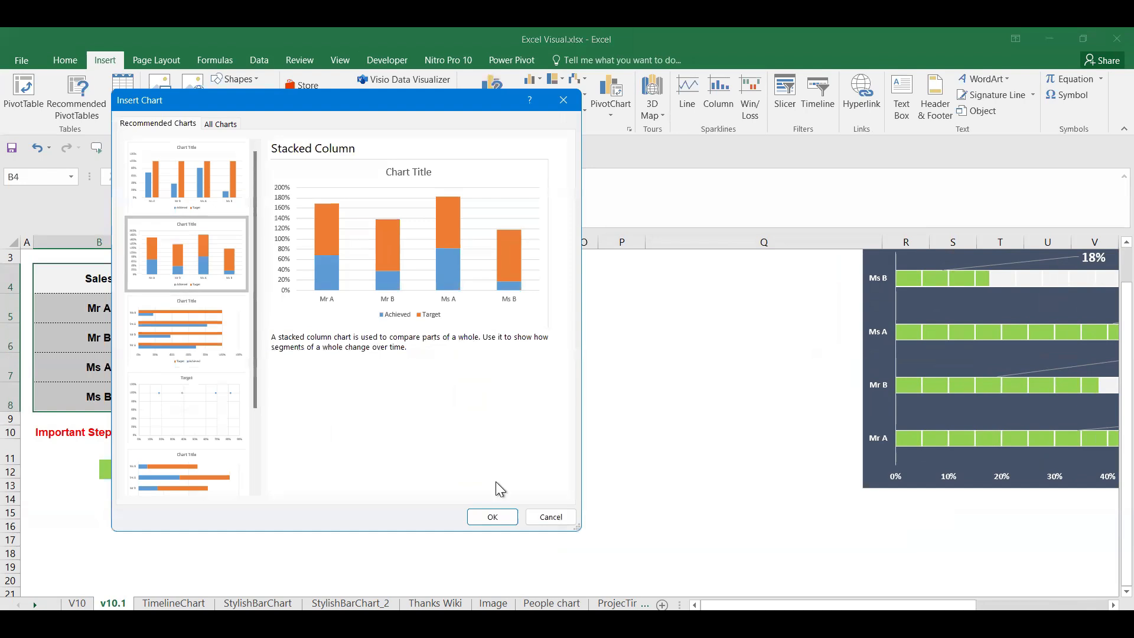
click(499, 520)
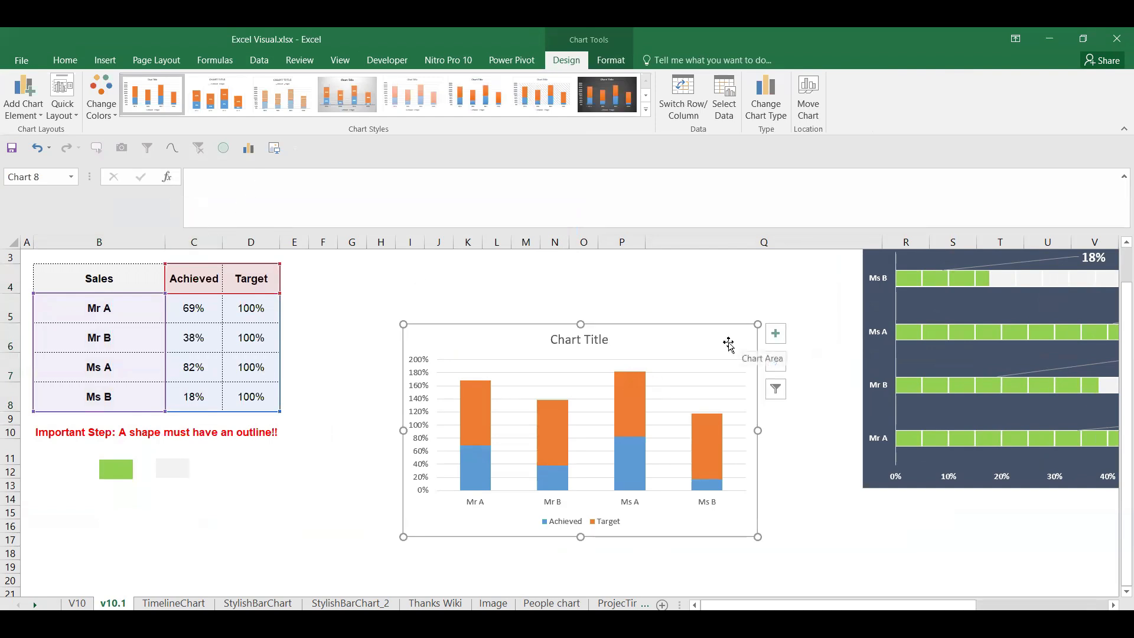
key(Delete)
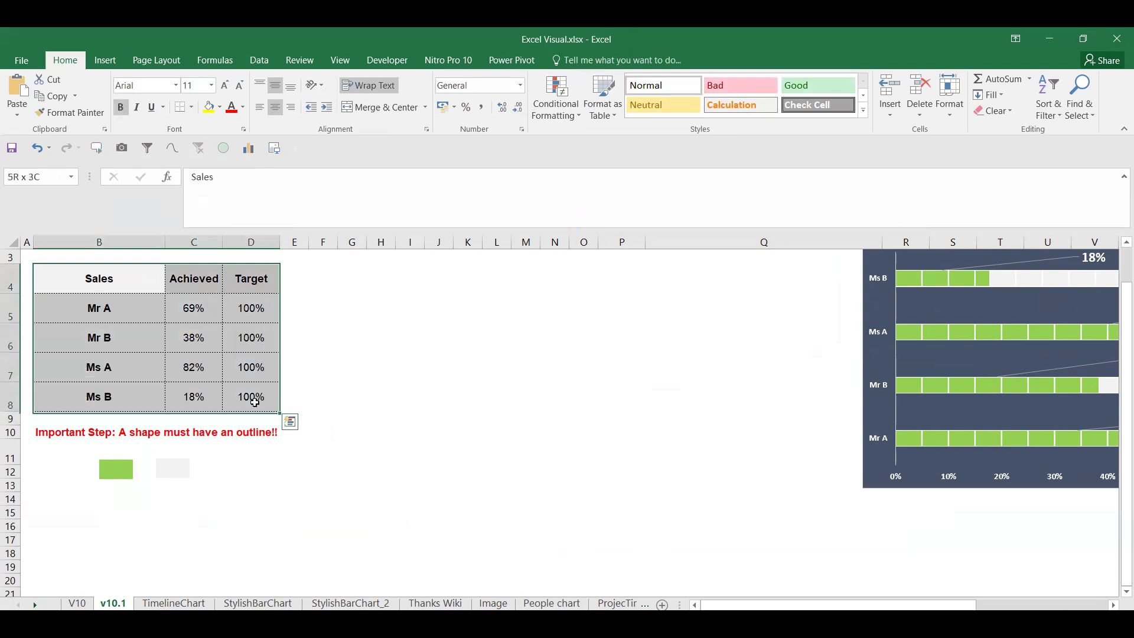
Insert a clustered column chart of the sales table B4:D8, place it beside the table and enlarge it
click(104, 60)
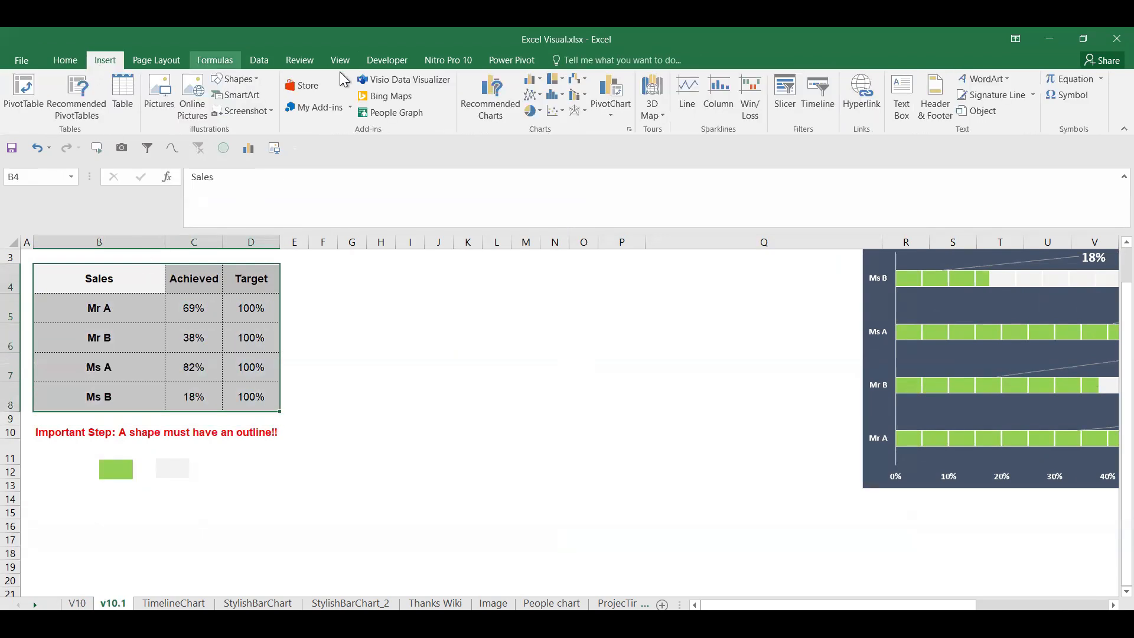
click(492, 94)
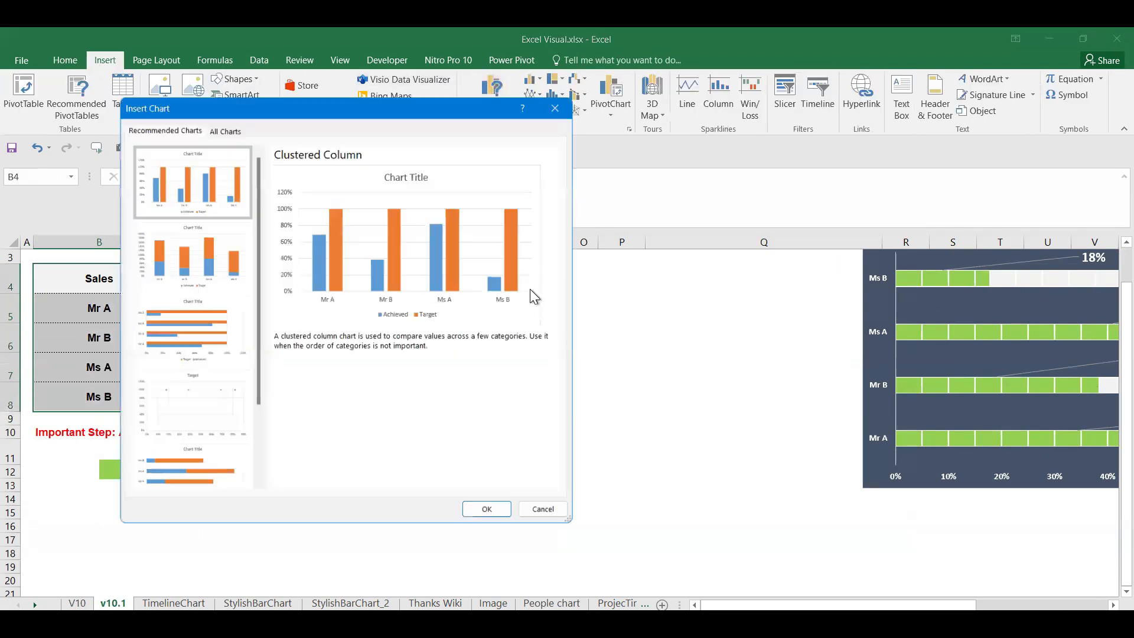
click(488, 511)
drag(487, 344, 418, 280)
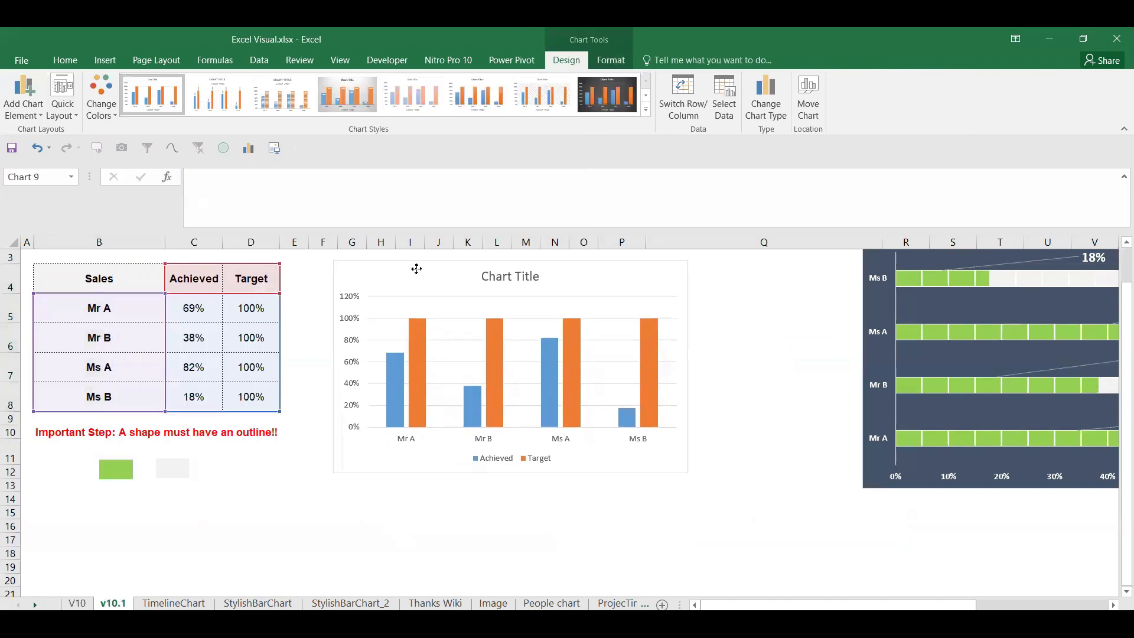
drag(688, 473, 780, 546)
Clear the placeholder chart title and try to link the title to heading cell B2
click(542, 276)
triple_click(542, 276)
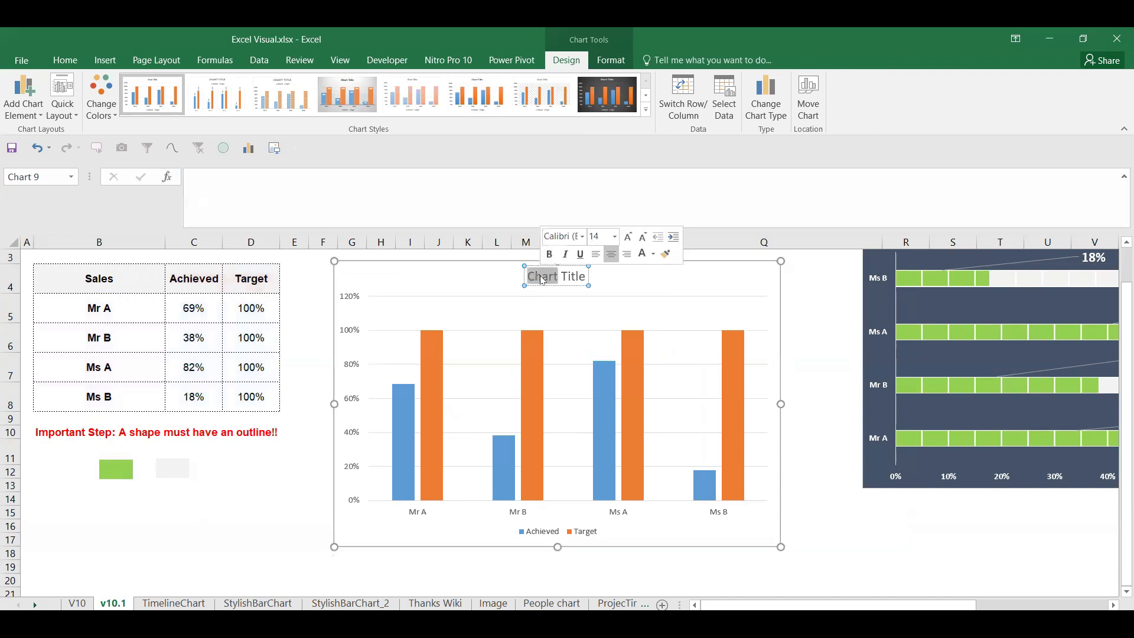
key(Delete)
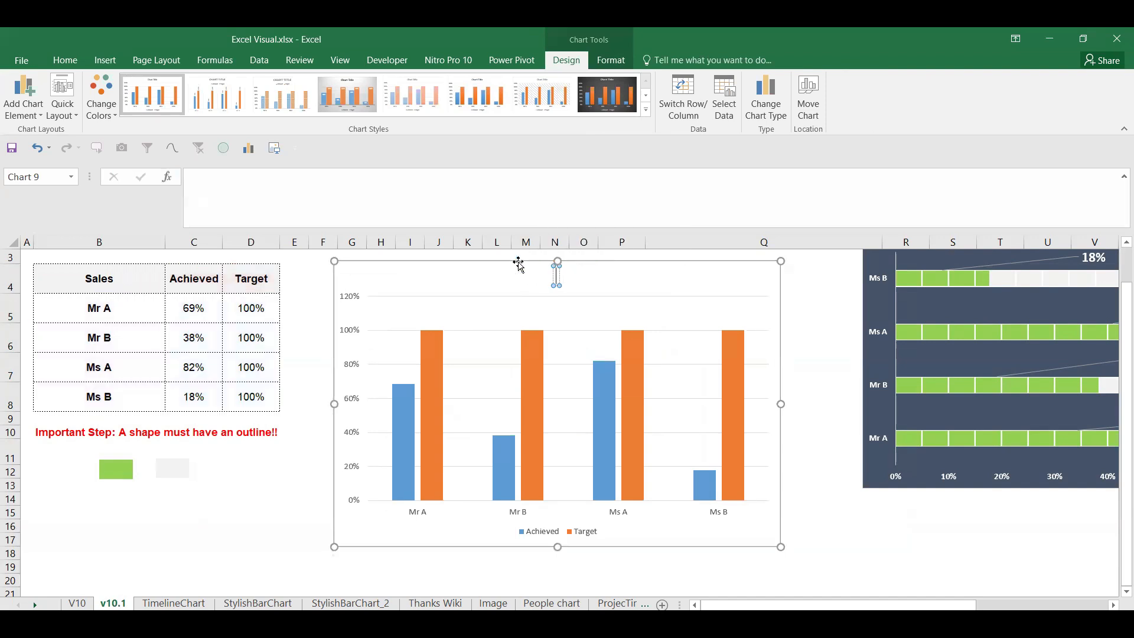
click(407, 203)
text(=)
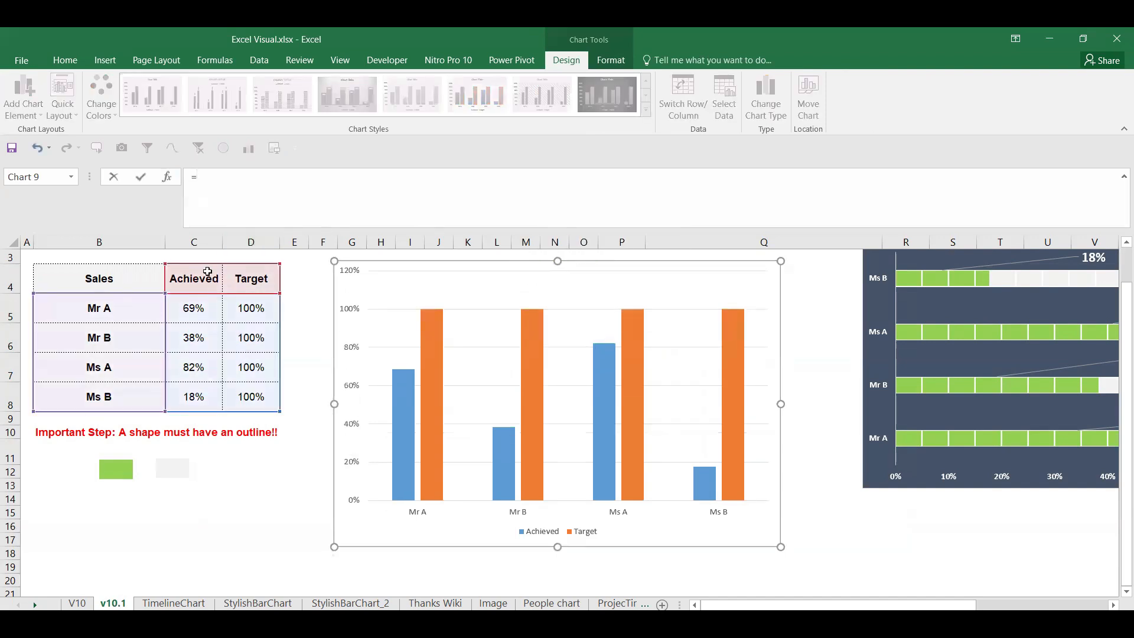
click(188, 257)
drag(1125, 411, 1104, 354)
click(139, 265)
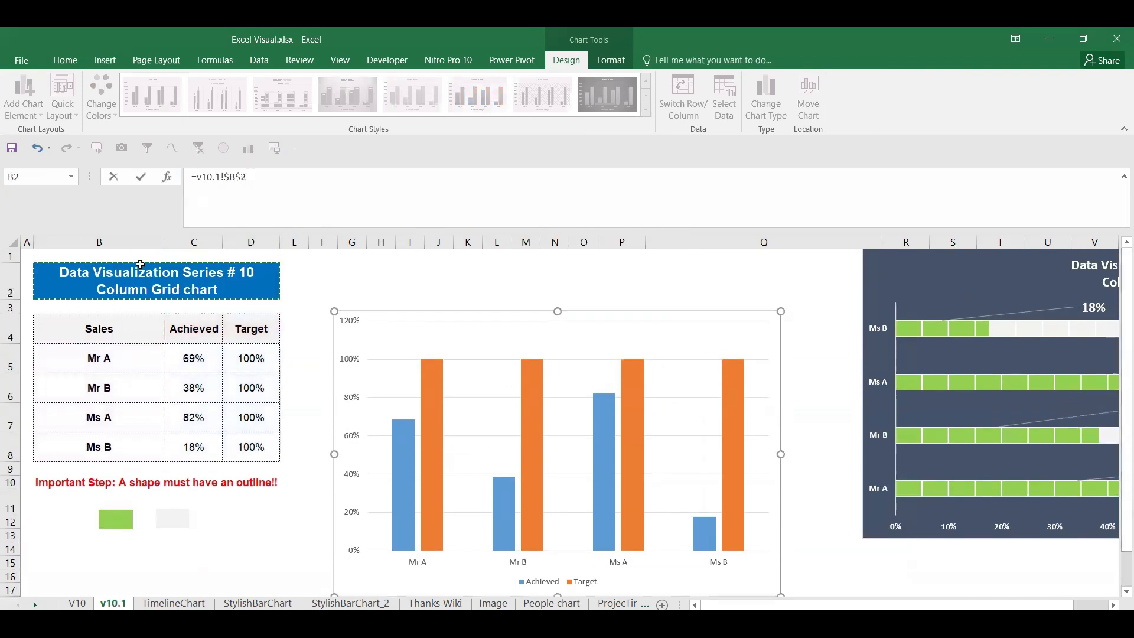
key(Return)
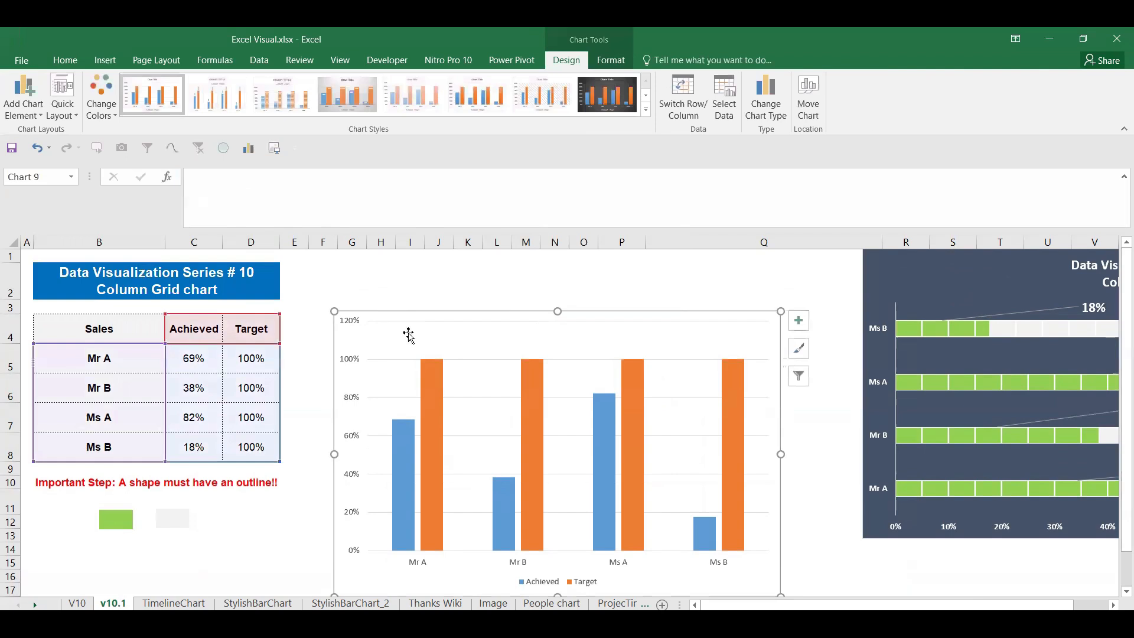
Add the chart title again linked to heading cell B2, and move the chart up level with the heading
click(799, 324)
click(834, 364)
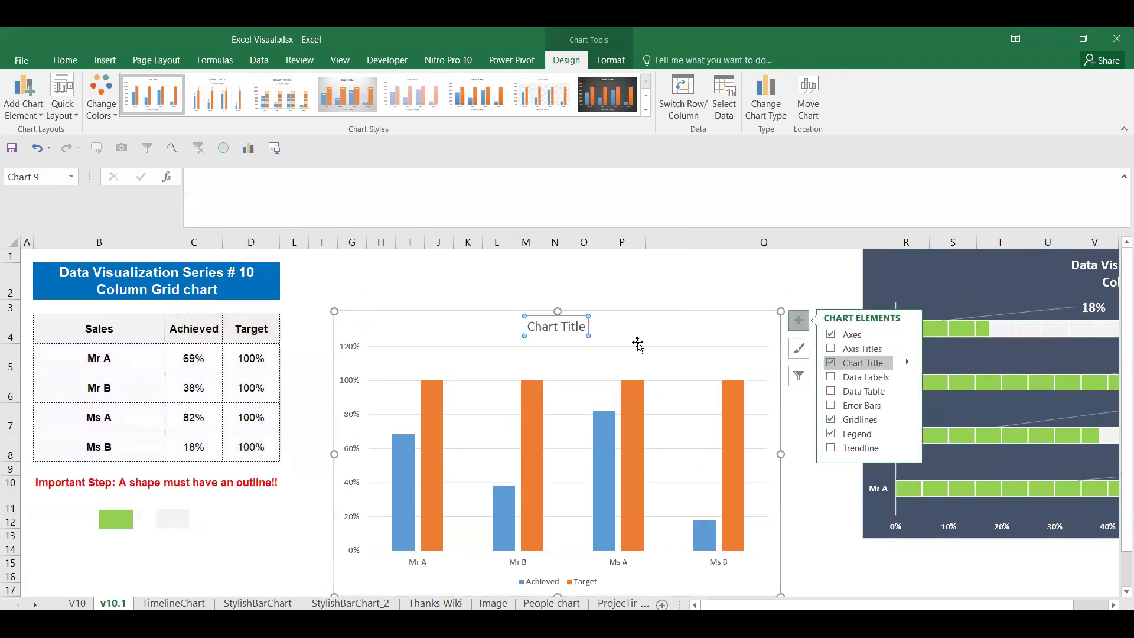
triple_click(577, 330)
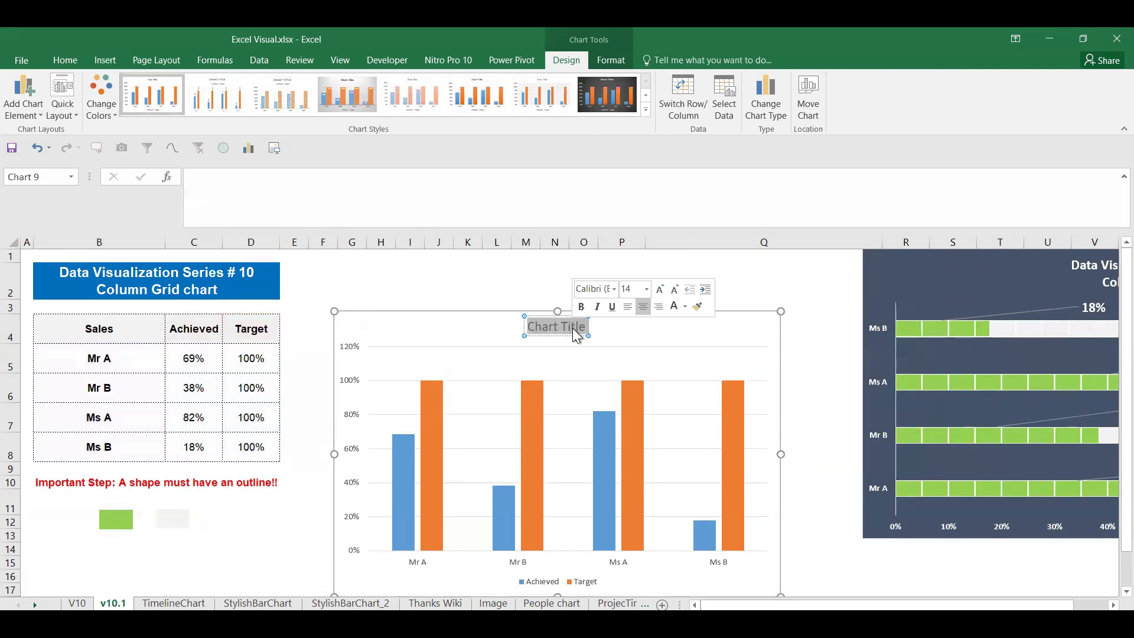
text(=)
click(225, 202)
text(=)
click(196, 291)
key(Return)
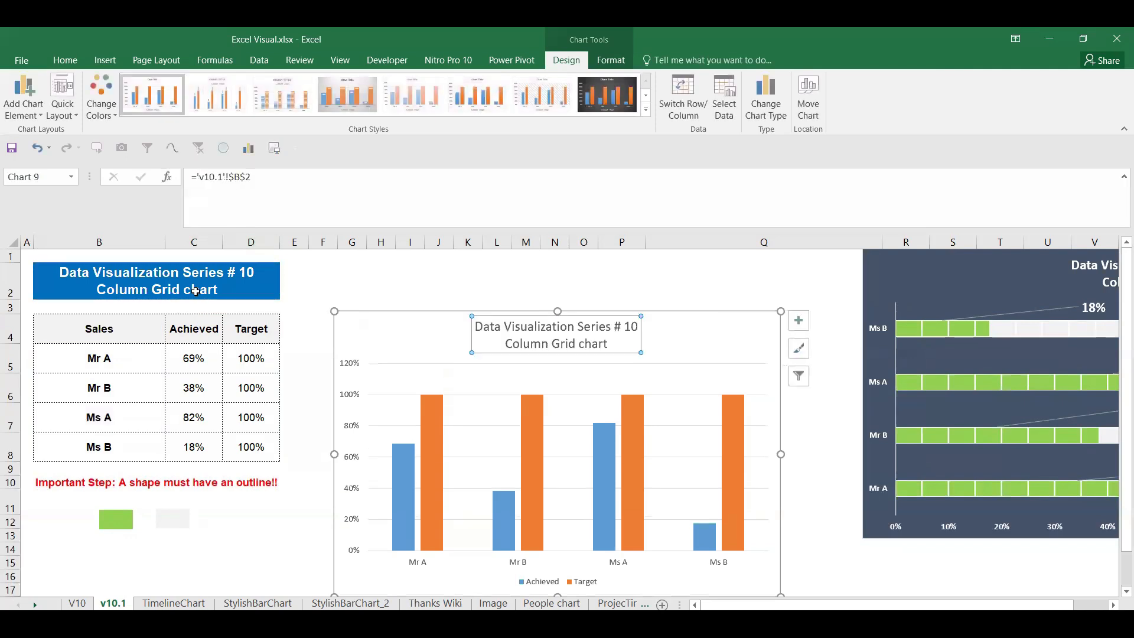
drag(698, 329, 697, 277)
Add data labels to both the Achieved and Target columns
click(395, 446)
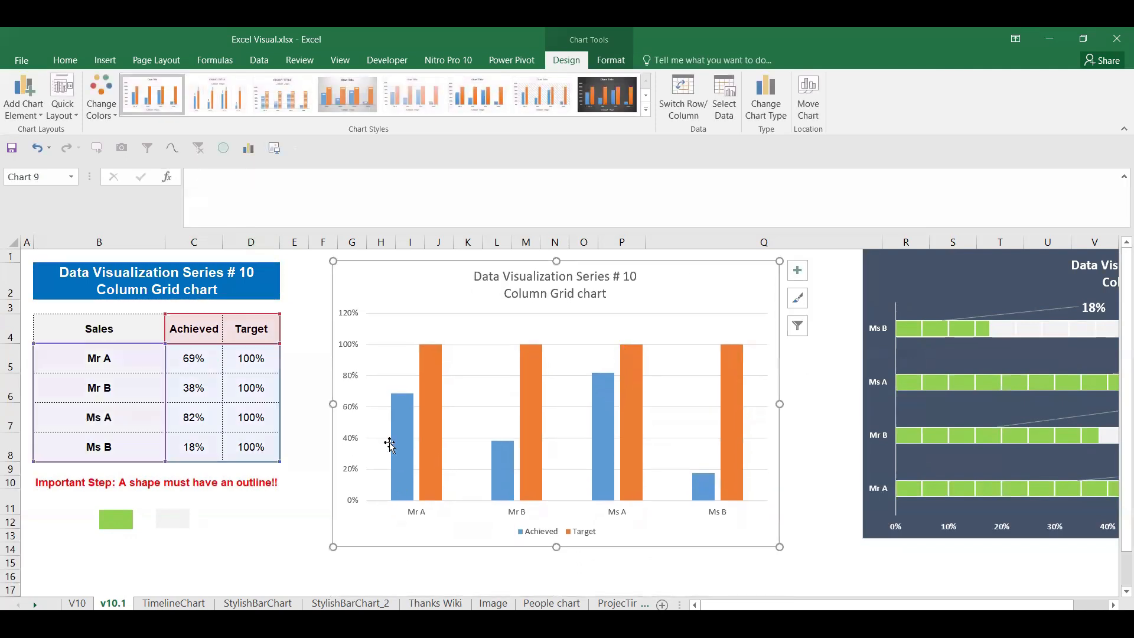
right_click(402, 449)
click(485, 541)
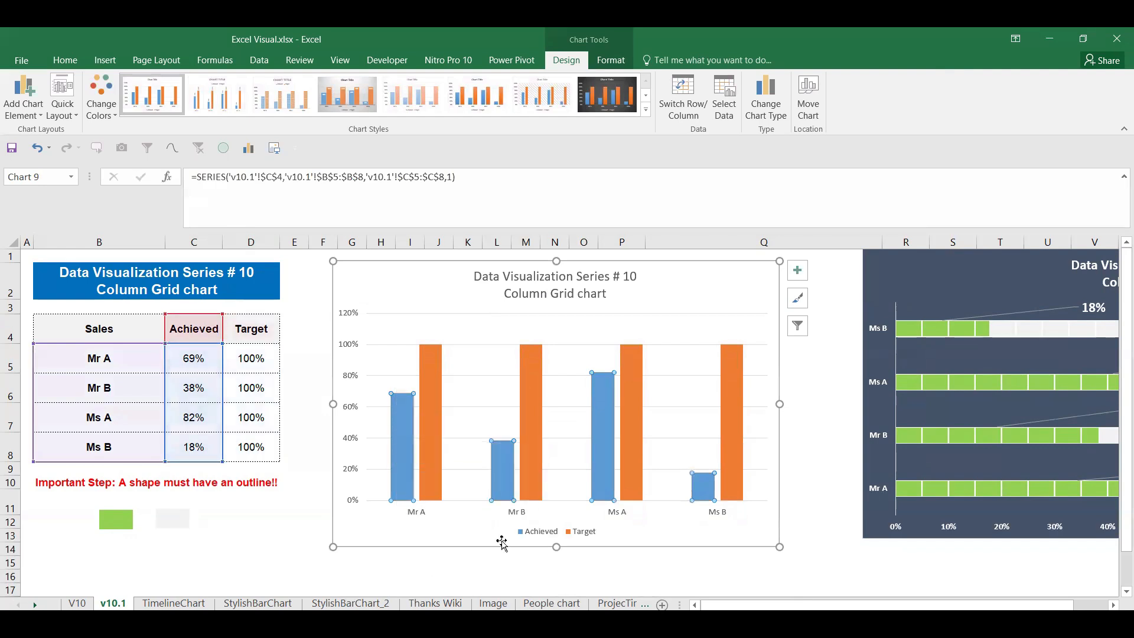
right_click(437, 407)
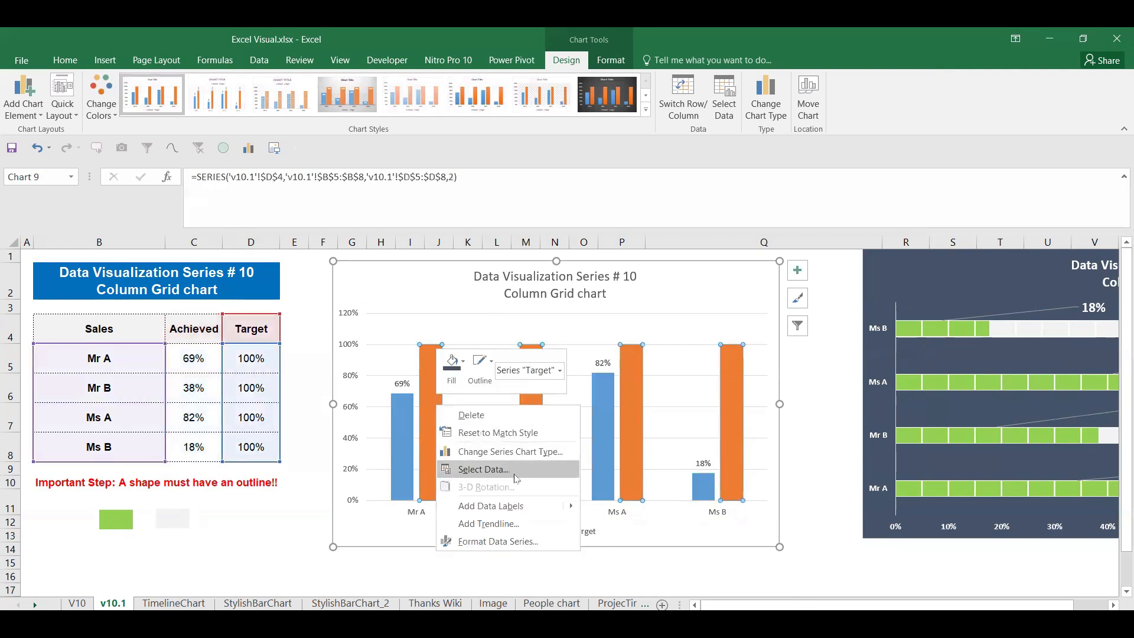
click(557, 506)
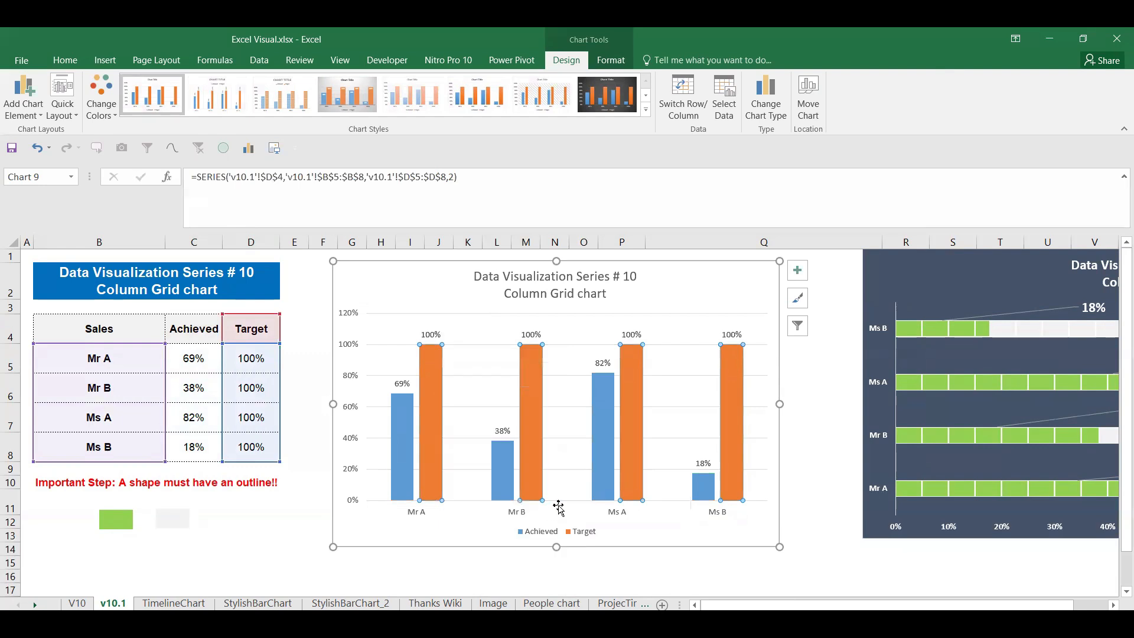
Delete the legend from the new column chart
click(461, 567)
click(529, 537)
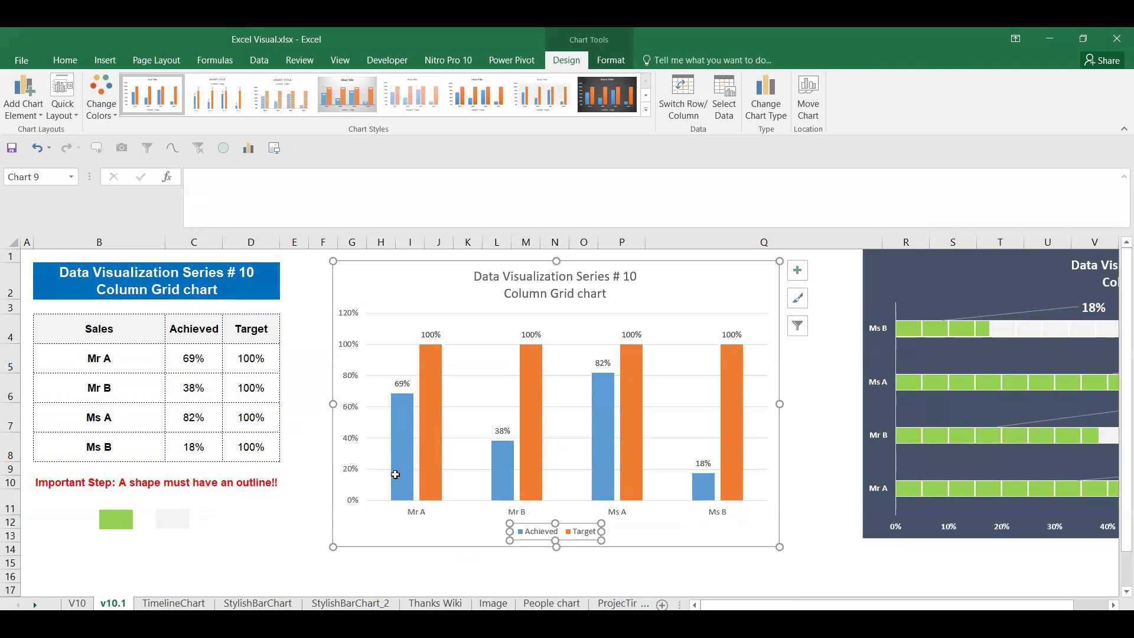
click(546, 532)
key(Delete)
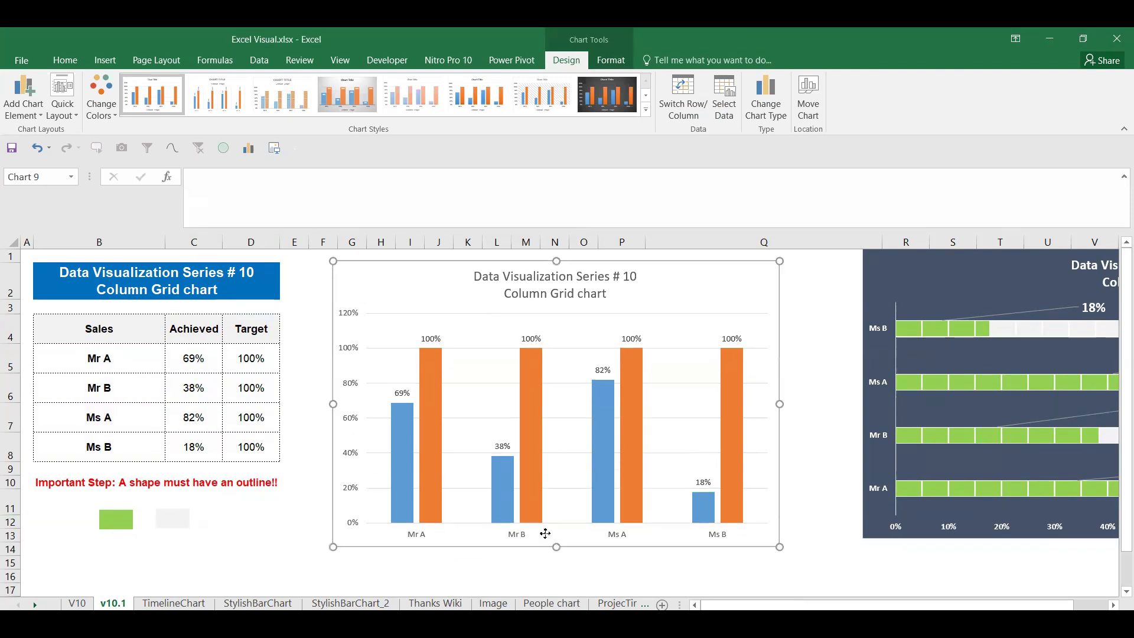
Copy the green rectangle and paste it as the fill of the Achieved columns
click(116, 520)
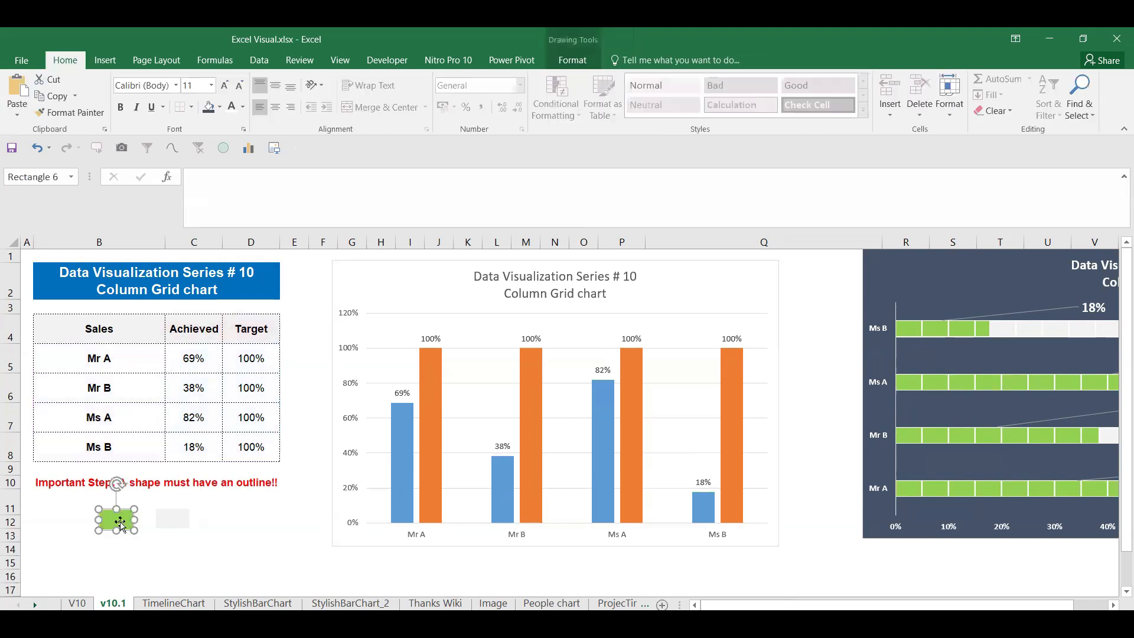
click(411, 479)
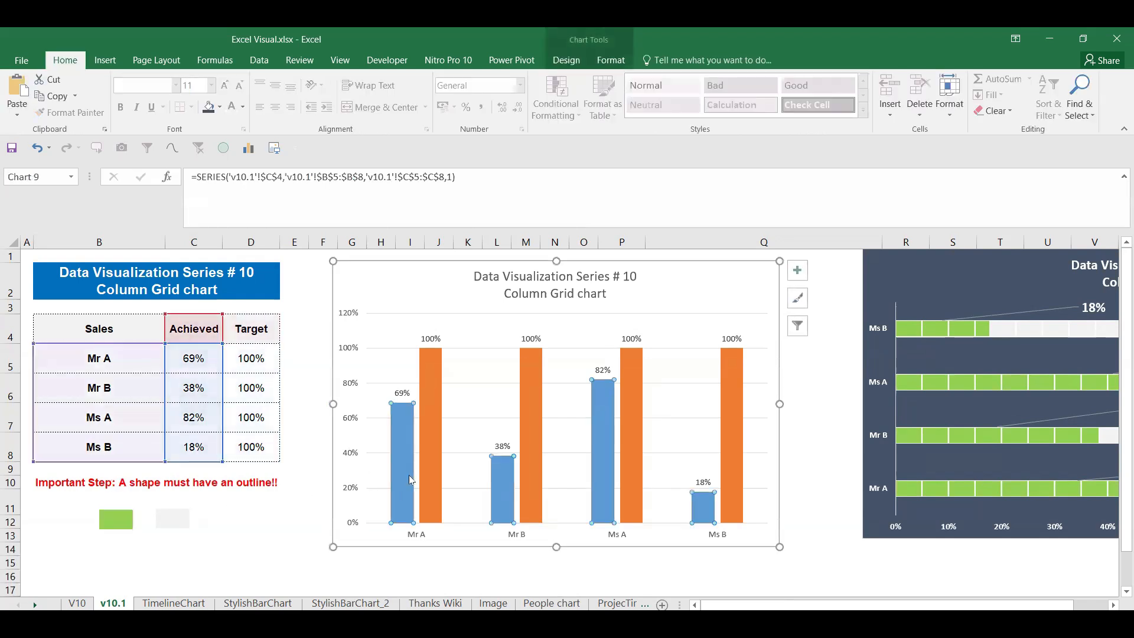
key(ctrl+v)
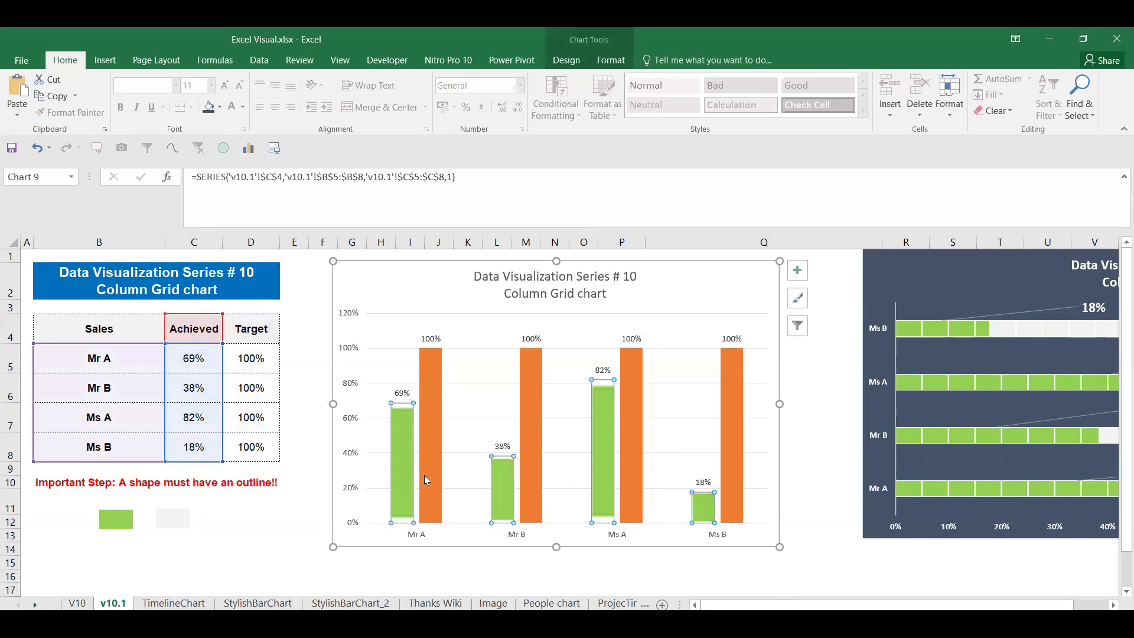
Copy the light grey rectangle and paste it as the fill of the Target columns
click(184, 515)
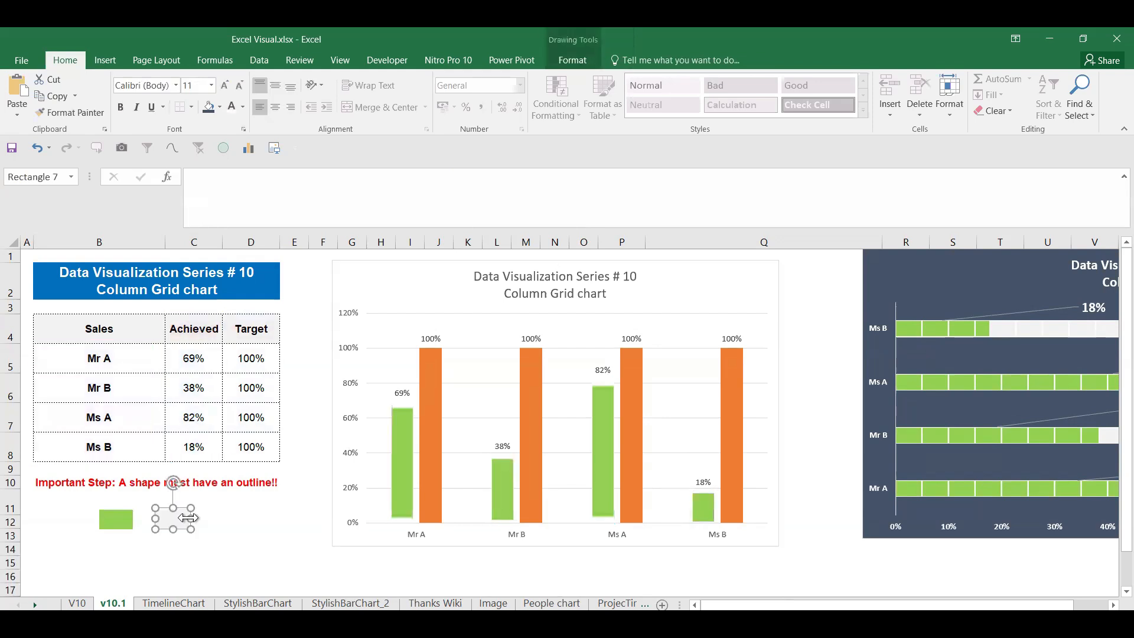
click(431, 506)
key(ctrl+v)
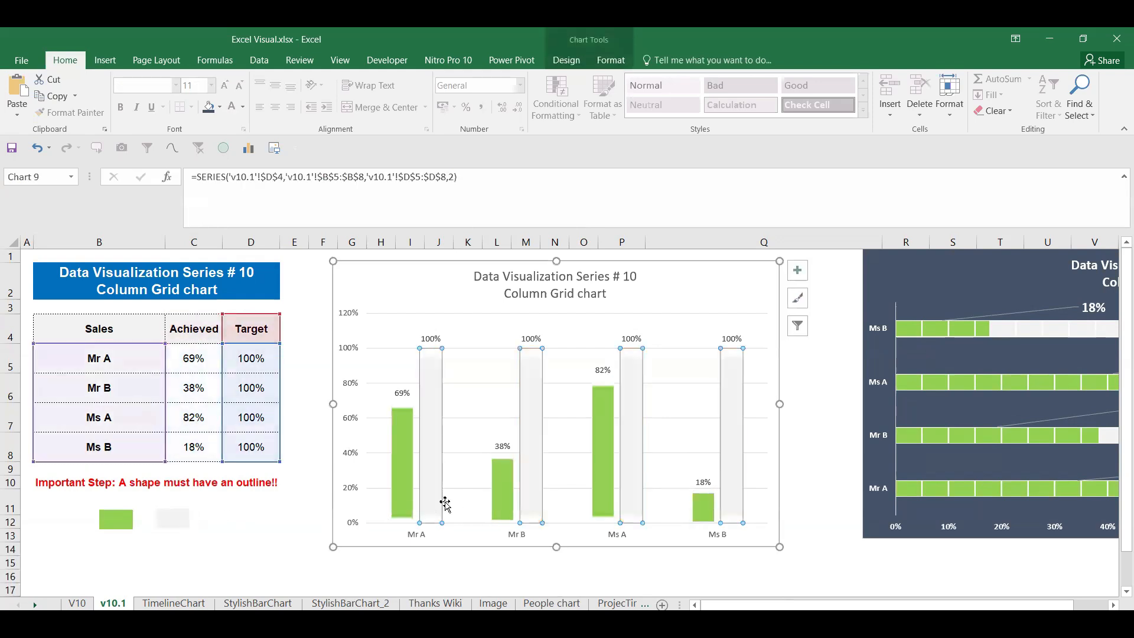
Change the light grey rectangle's fill to a slightly darker grey and apply the rectangle as the Target columns' fill
click(183, 519)
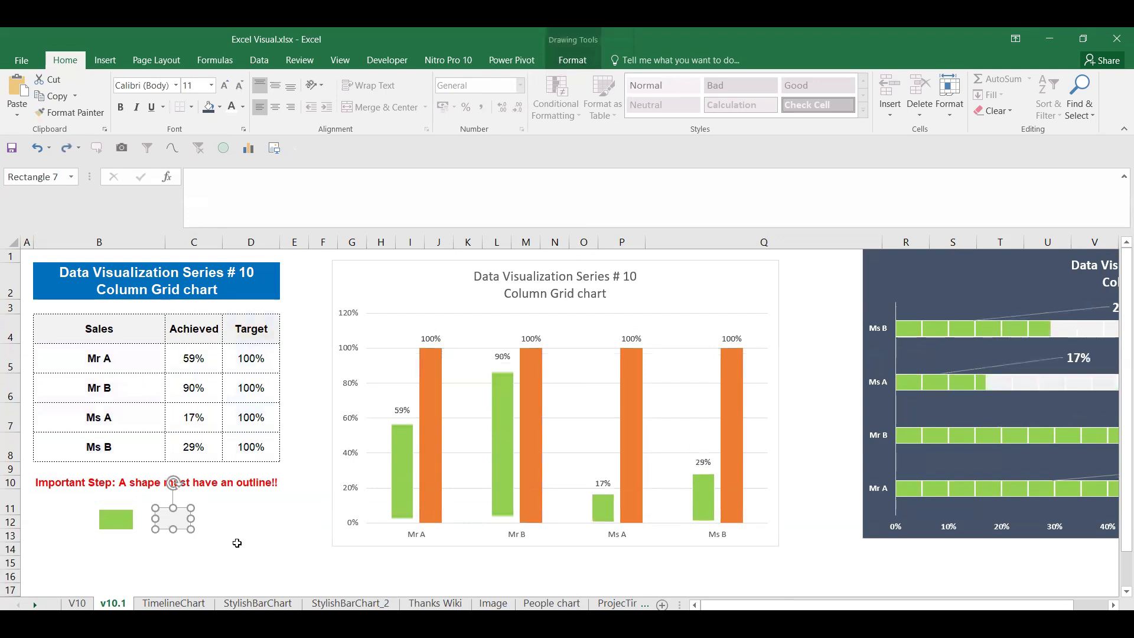
click(572, 60)
click(512, 79)
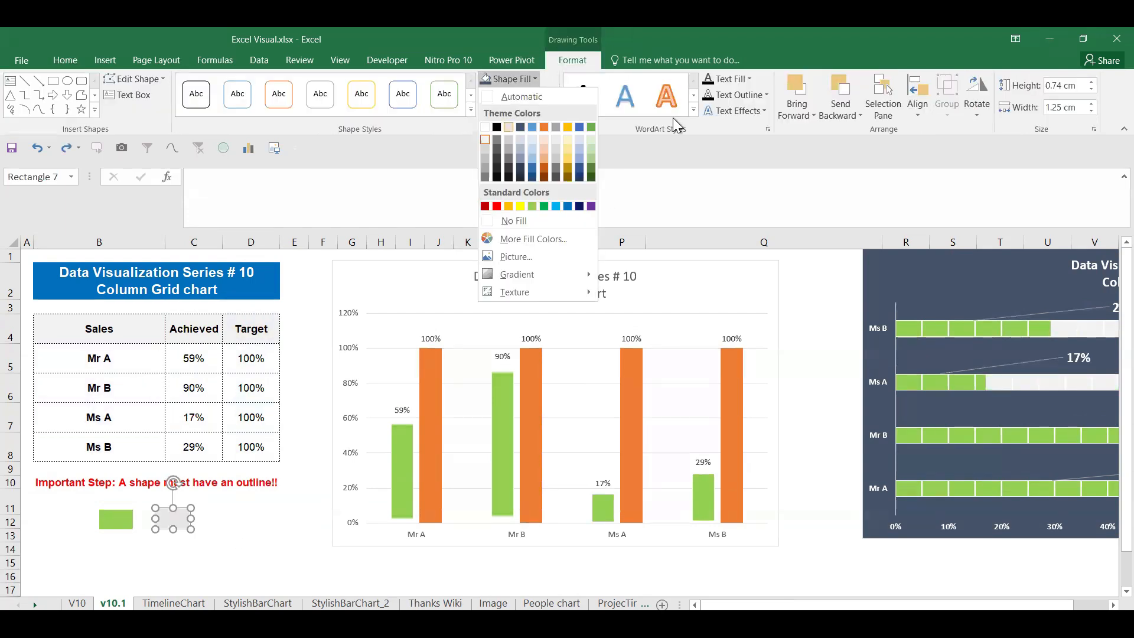
key(Escape)
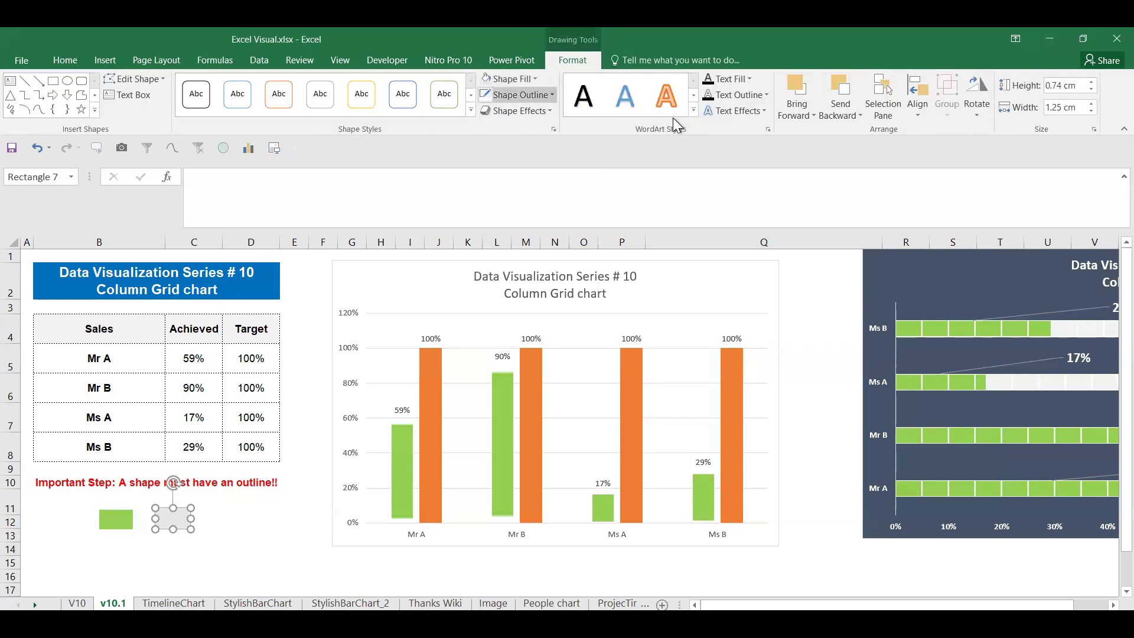
click(552, 94)
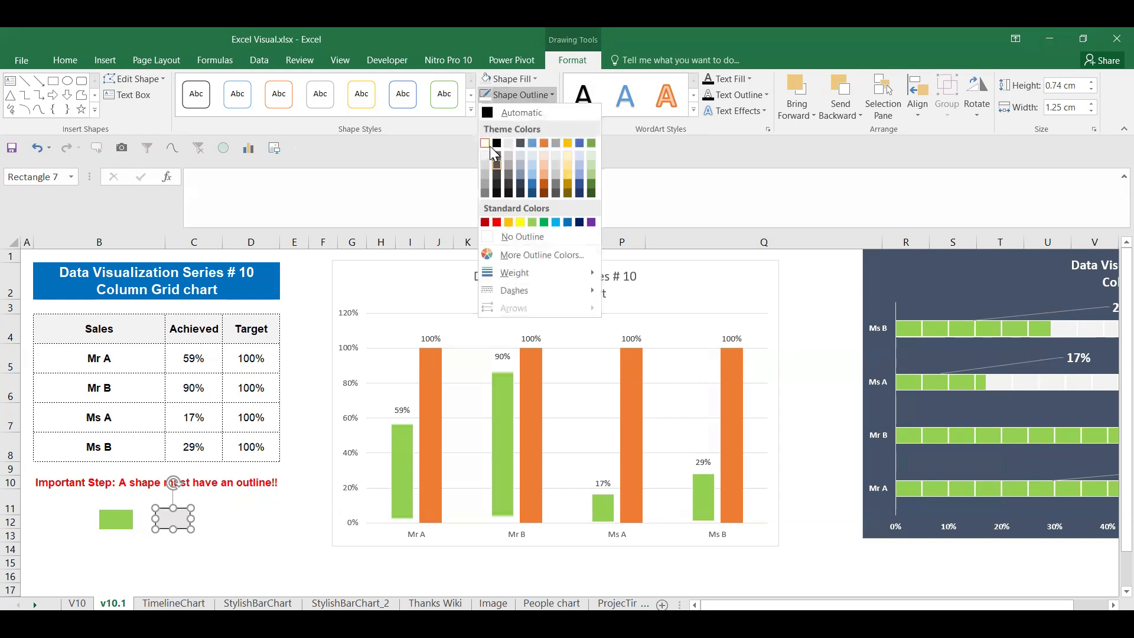
key(Escape)
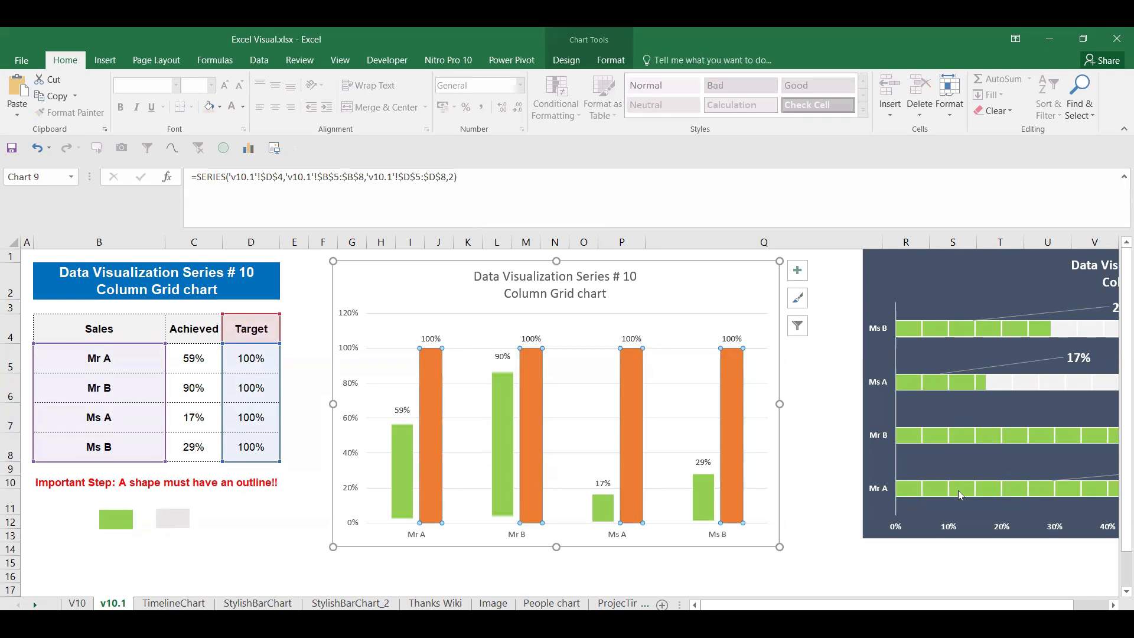
key(ctrl+v)
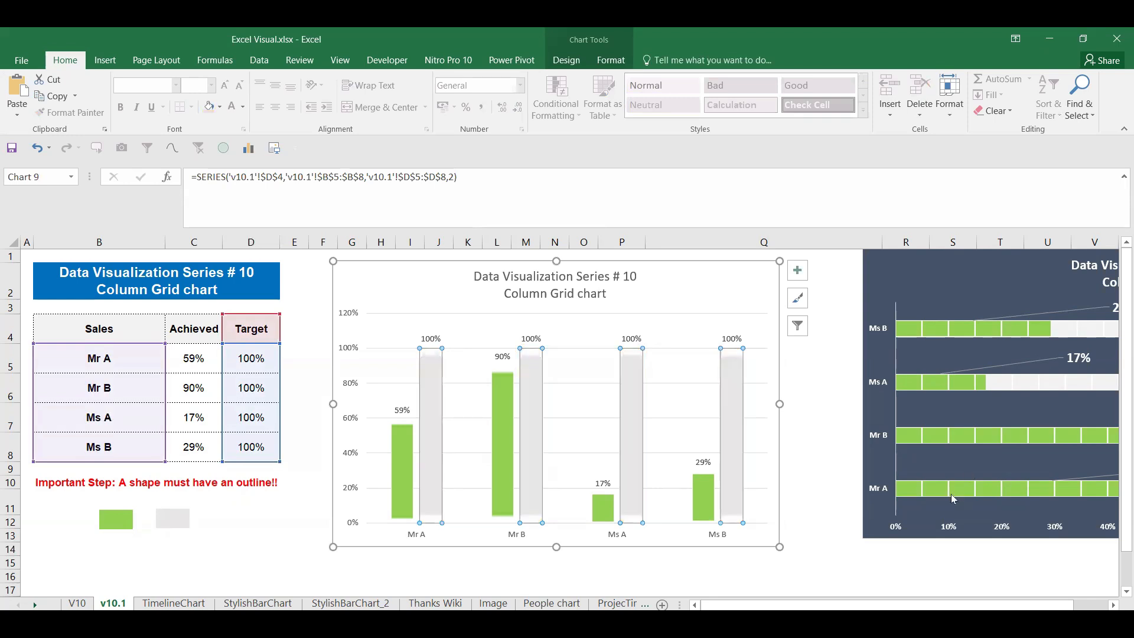
Set the Achieved columns' picture fill to Stack and Scale with 0.05 units per picture
key(Down)
key(Down)
key(shift+F10)
key(f)
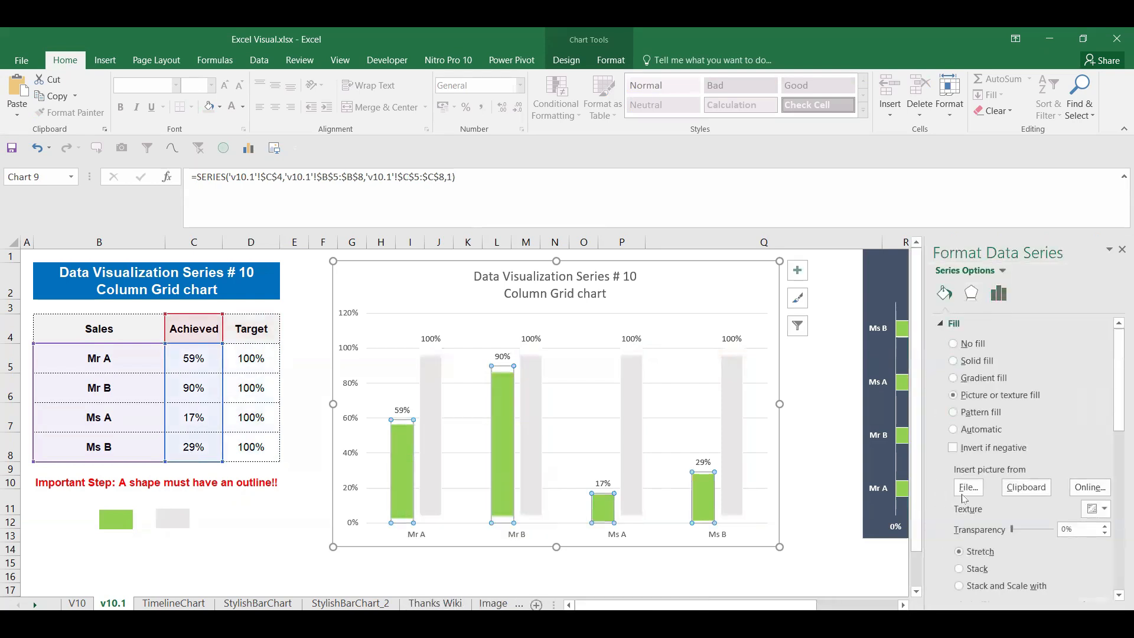
scroll(964, 499, down, 3)
click(959, 478)
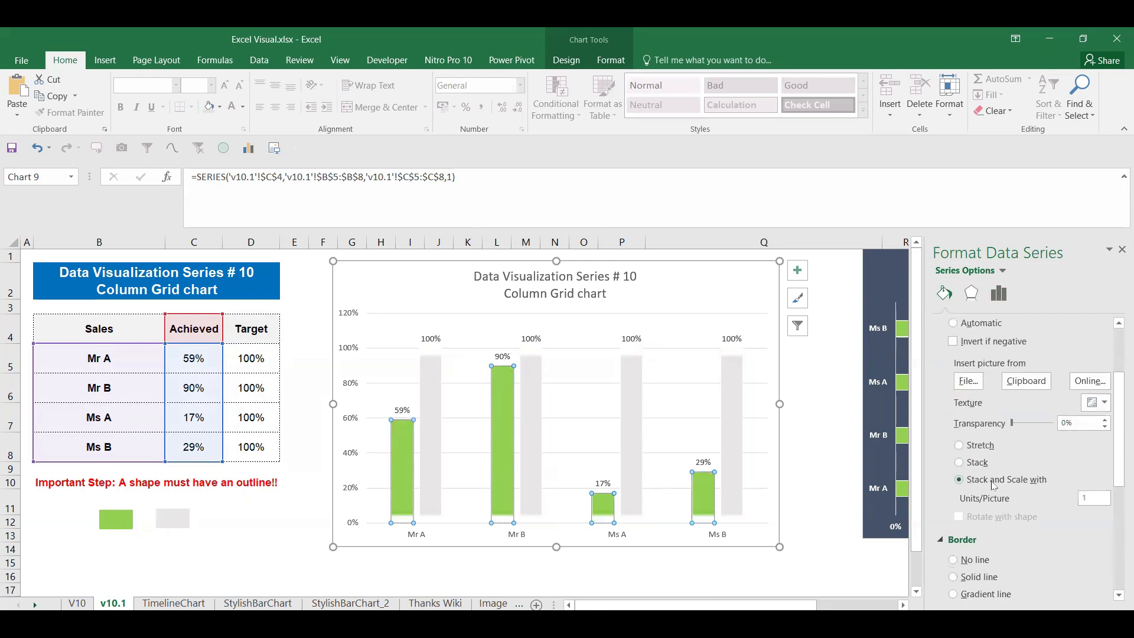
click(1092, 501)
click(530, 585)
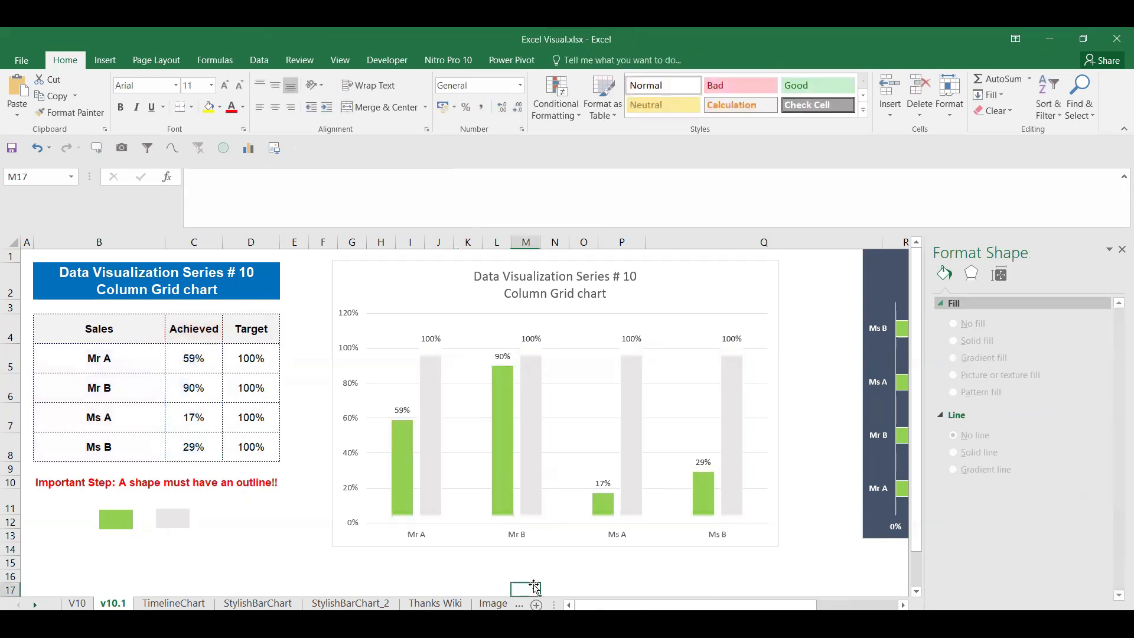
Set the Target columns' picture fill to Stack and Scale with 0.05 units per picture
mouse_move(406, 434)
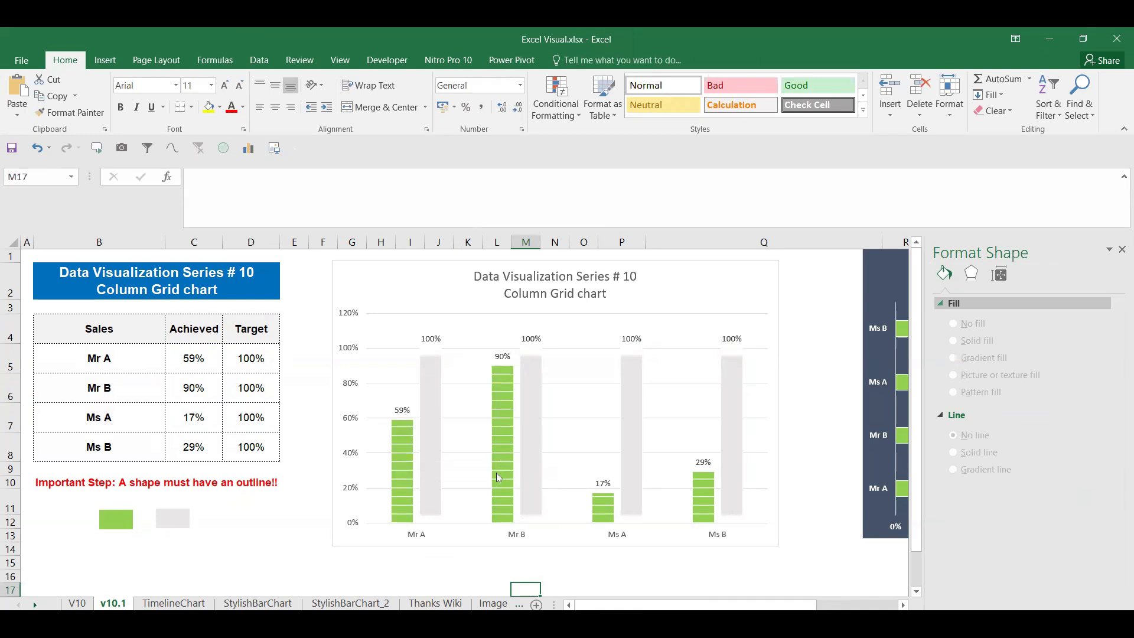
click(430, 476)
right_click(430, 476)
key(Escape)
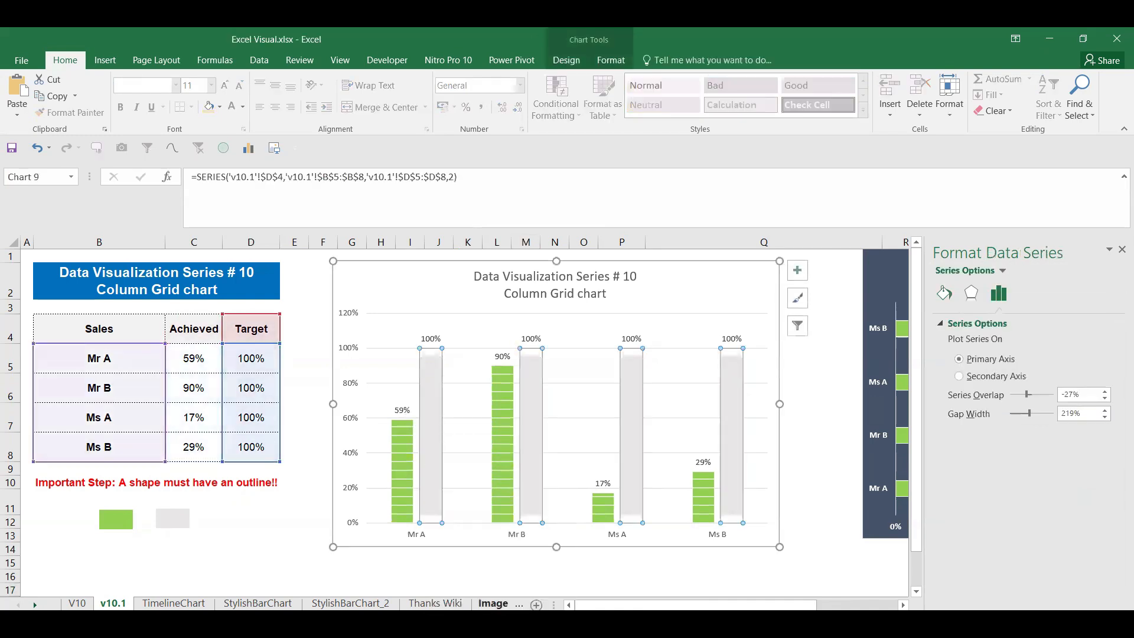
click(944, 293)
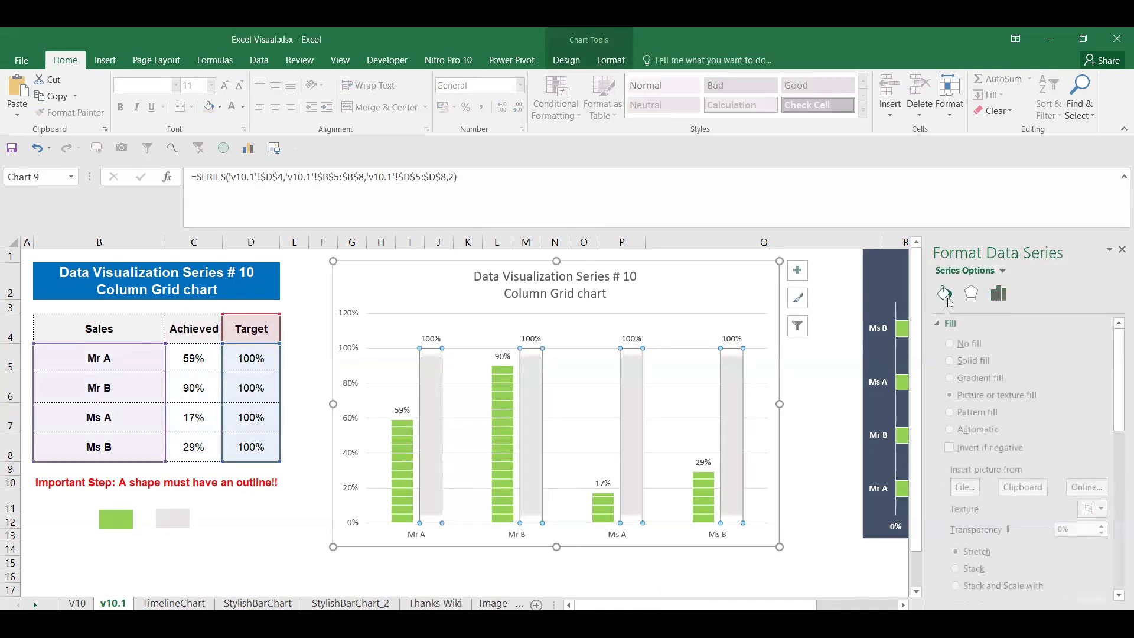
scroll(996, 562, down, 3)
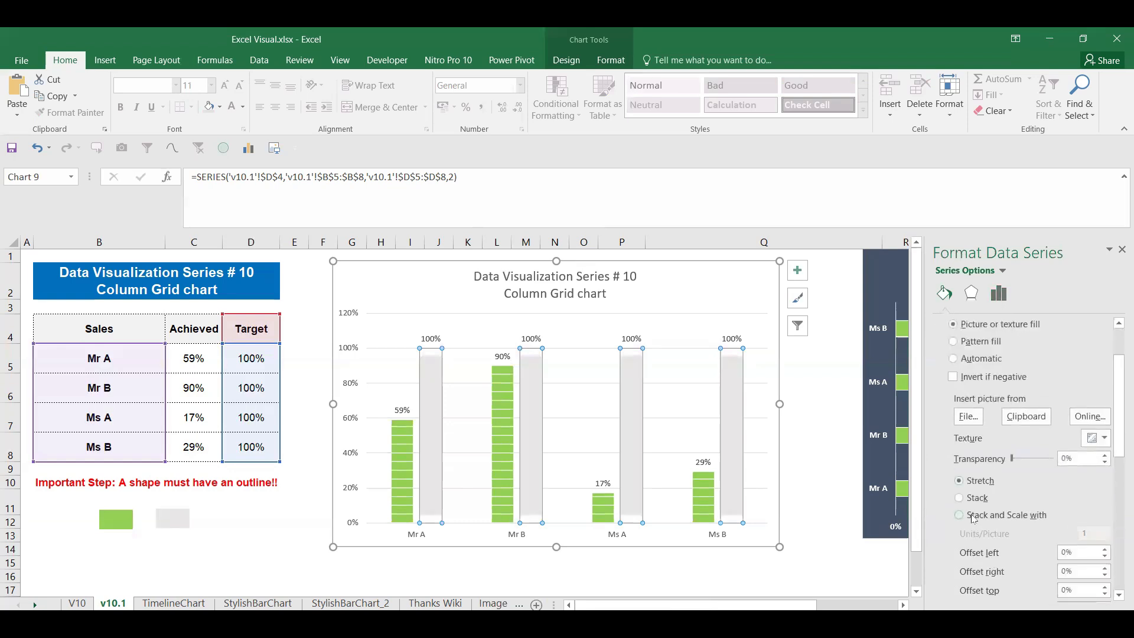
click(958, 514)
click(1097, 535)
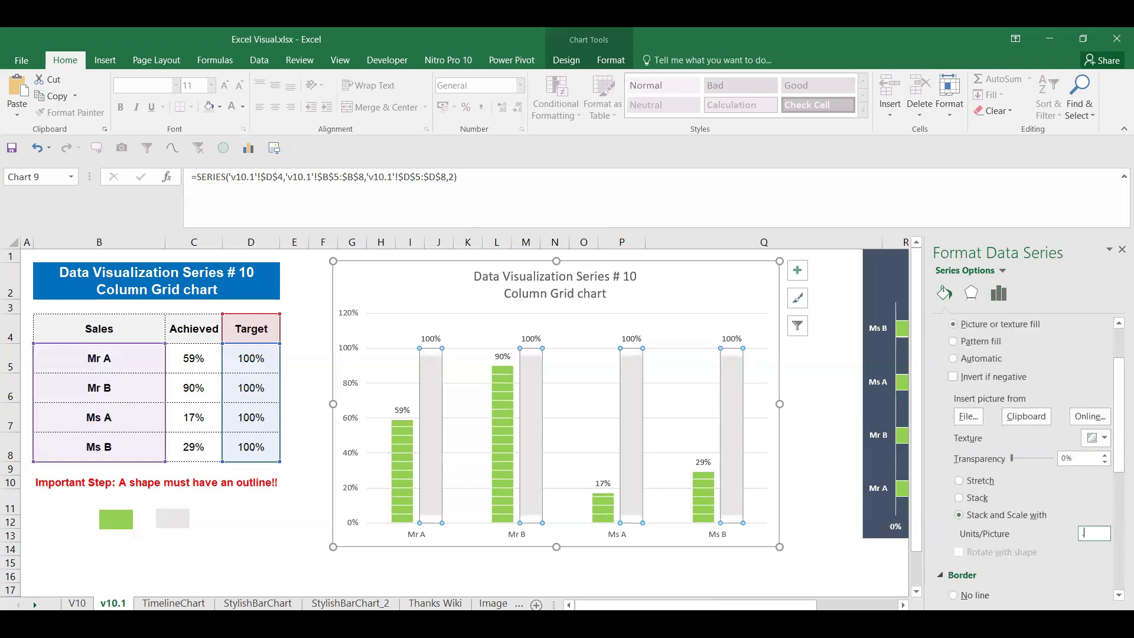
click(550, 572)
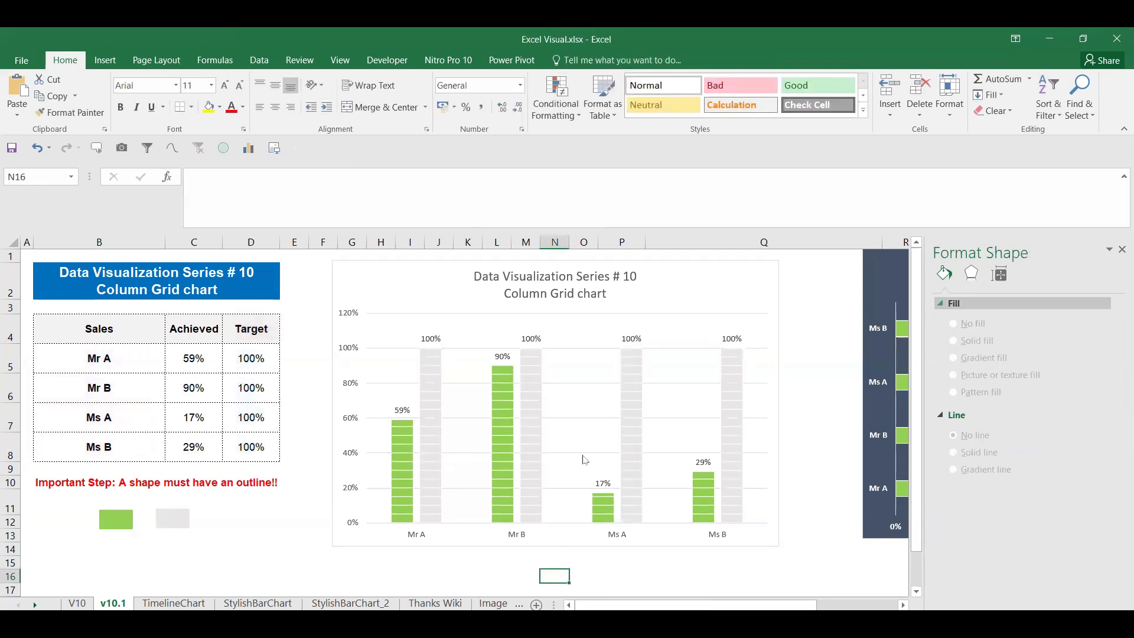
Make all text in the column grid chart bold
click(340, 540)
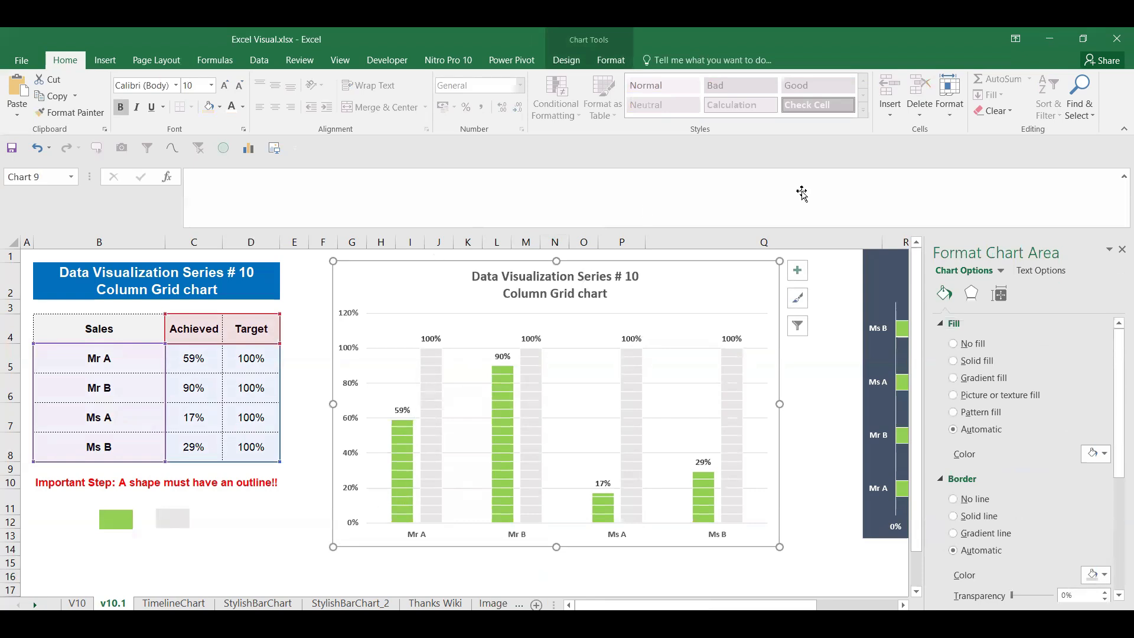
click(574, 59)
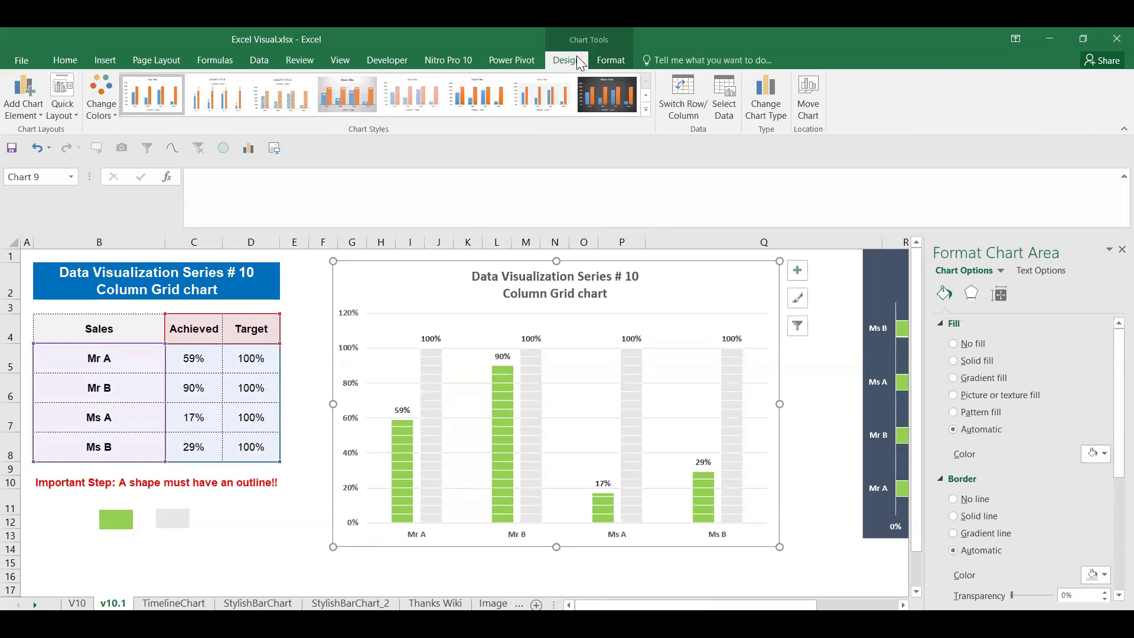
Check the overlap, gap and series swap settings in the step notes on sheet V10, and return to sheet v10.1
click(77, 603)
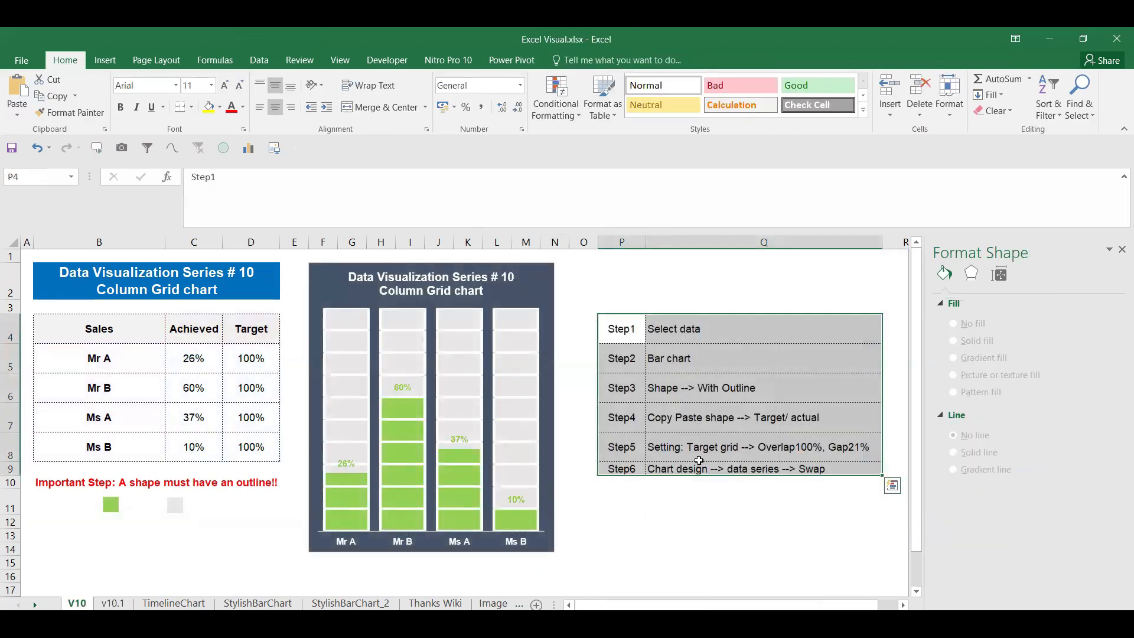
click(699, 460)
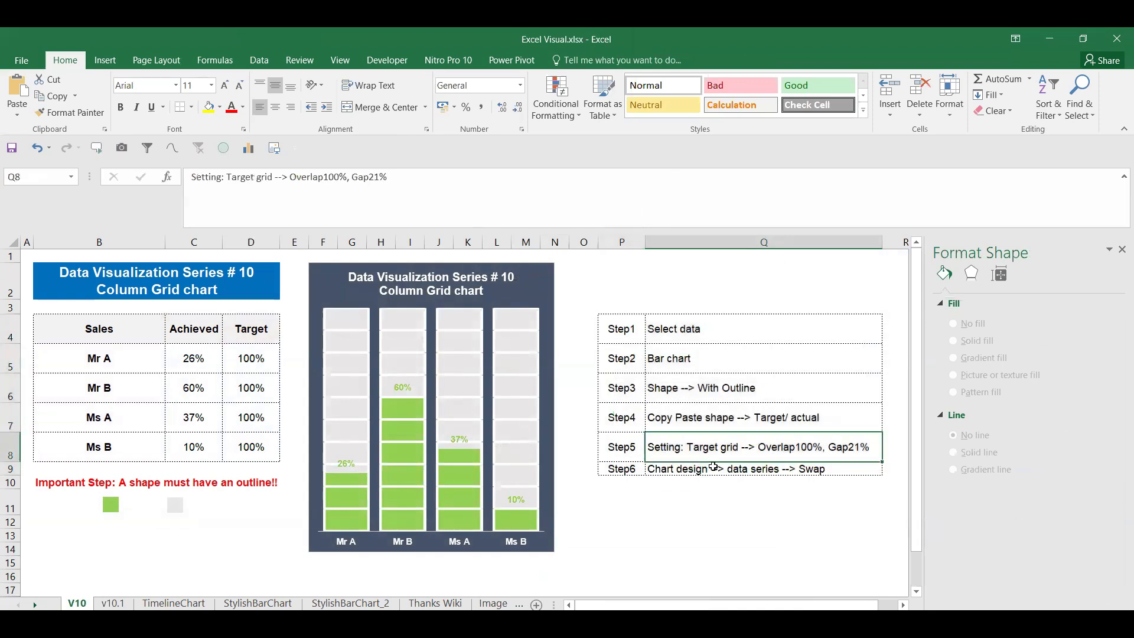
click(107, 604)
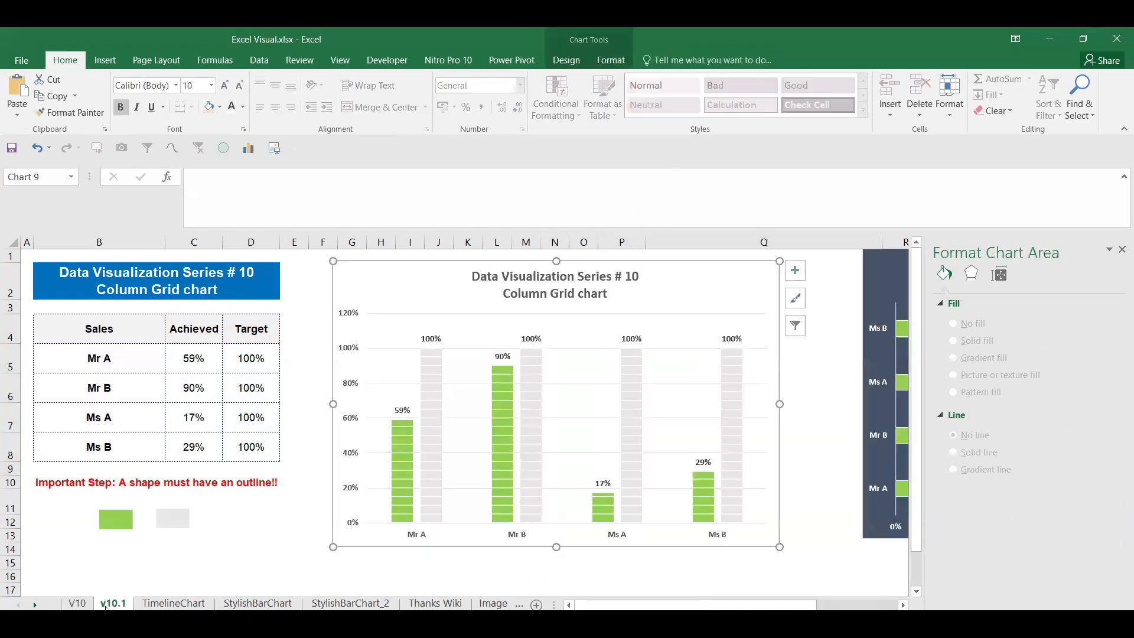
click(573, 62)
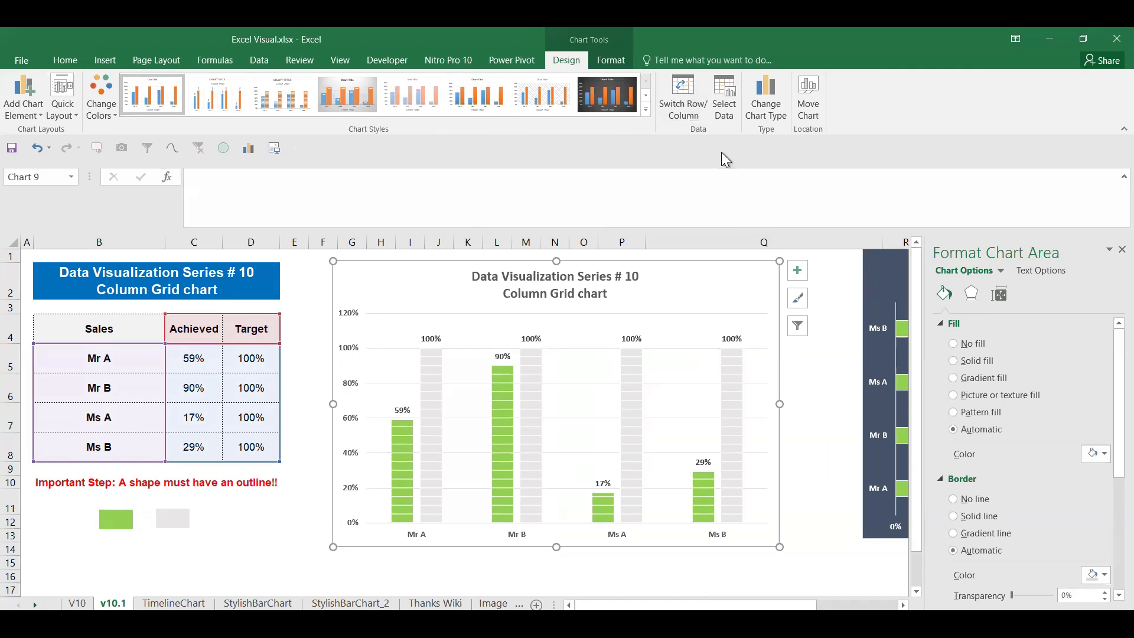
scroll(962, 413, down, 2)
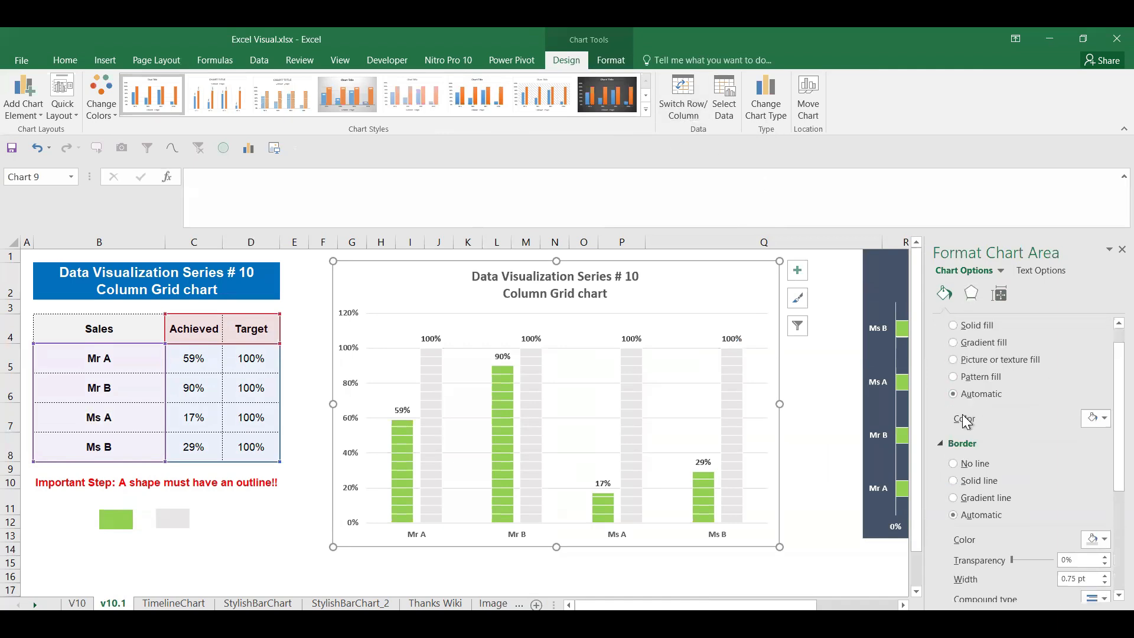
click(1007, 298)
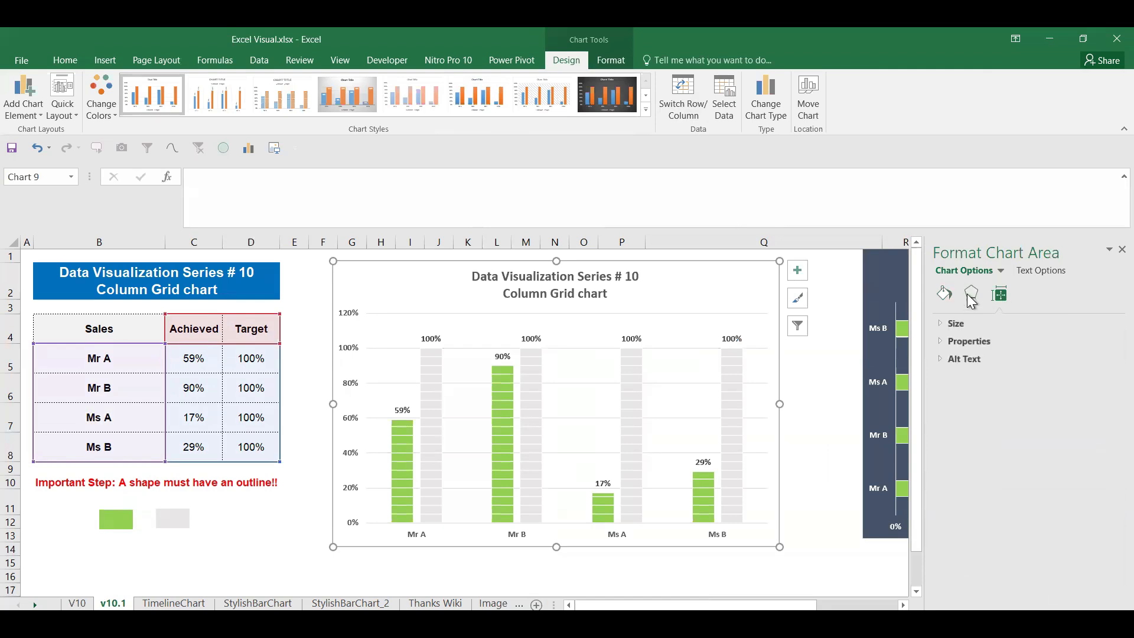
click(937, 341)
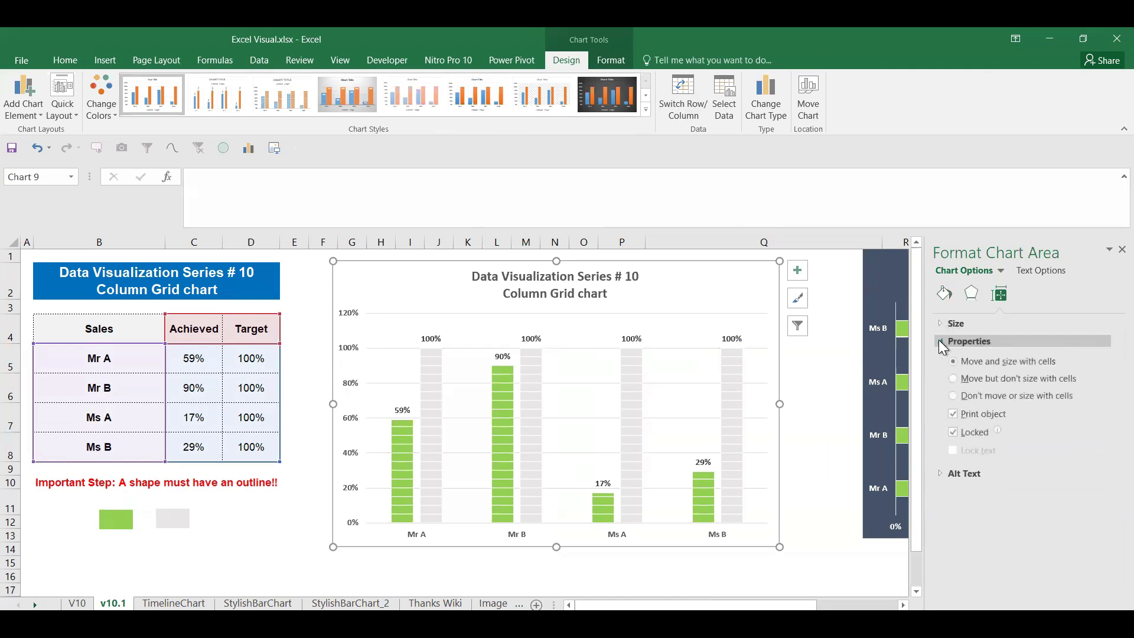
click(972, 291)
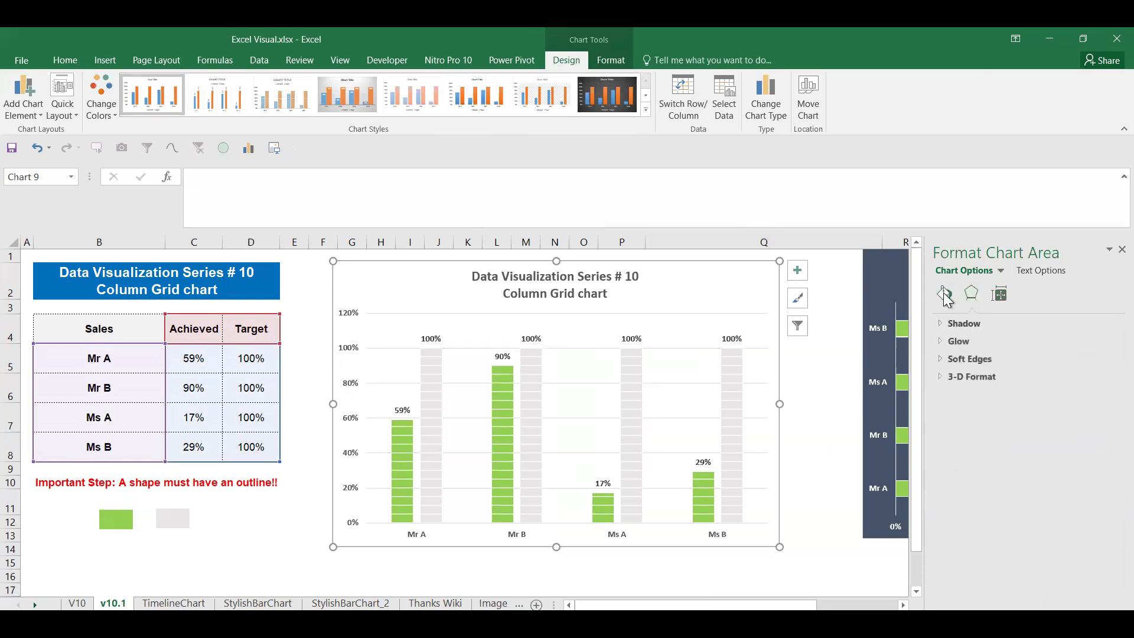
click(944, 293)
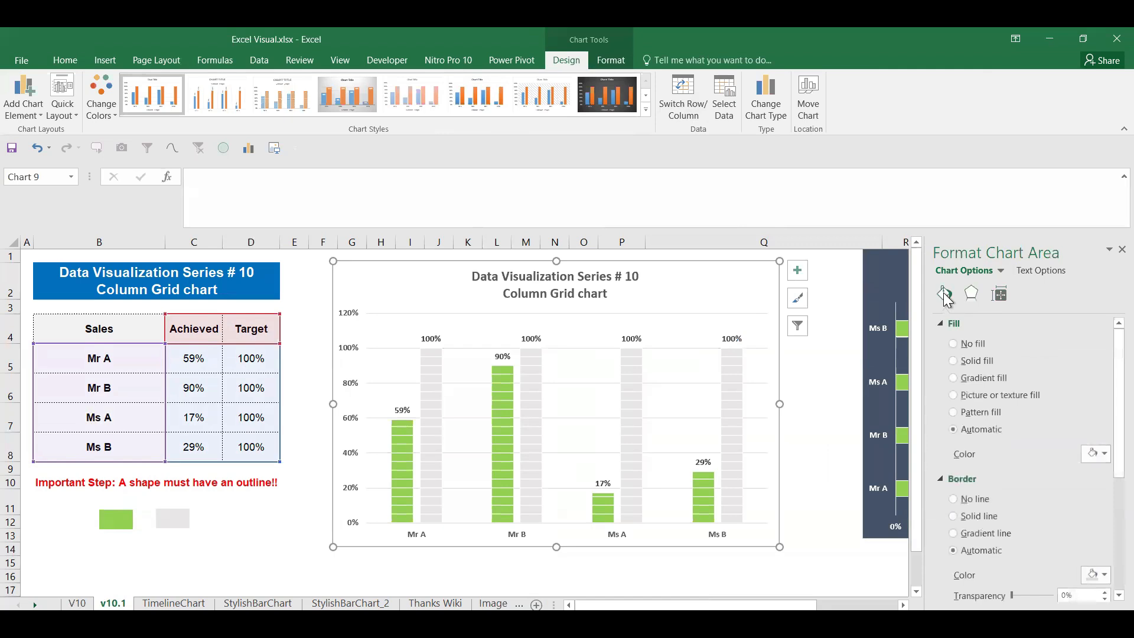
Set the series overlap of the Target columns to 100%
click(431, 471)
scroll(969, 473, down, 3)
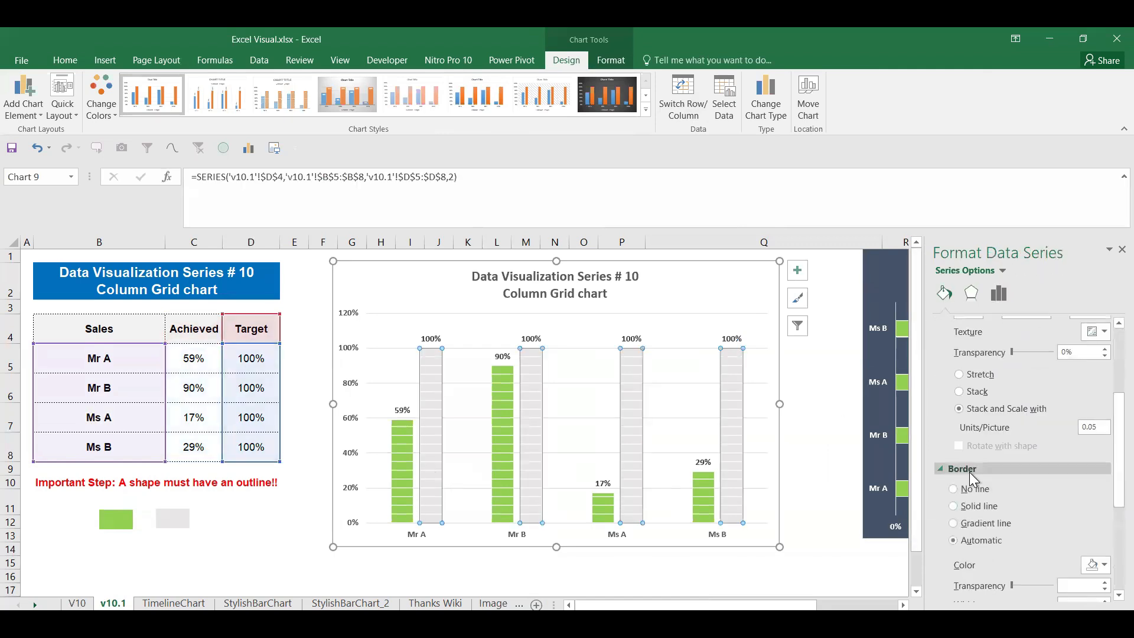
scroll(965, 462, up, 5)
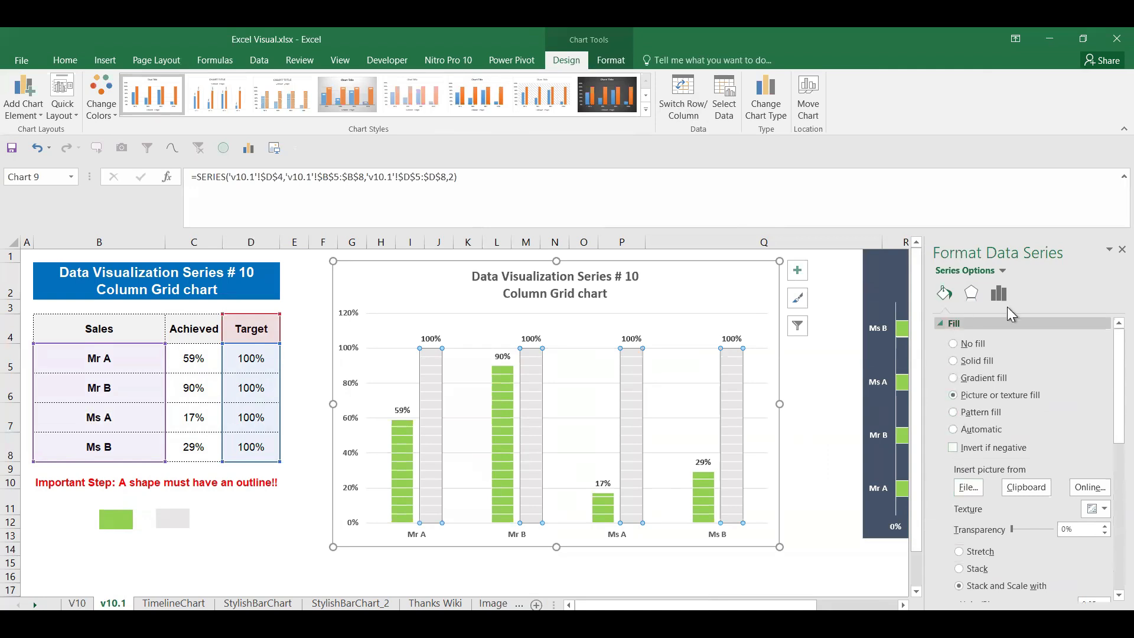
click(970, 294)
click(1006, 298)
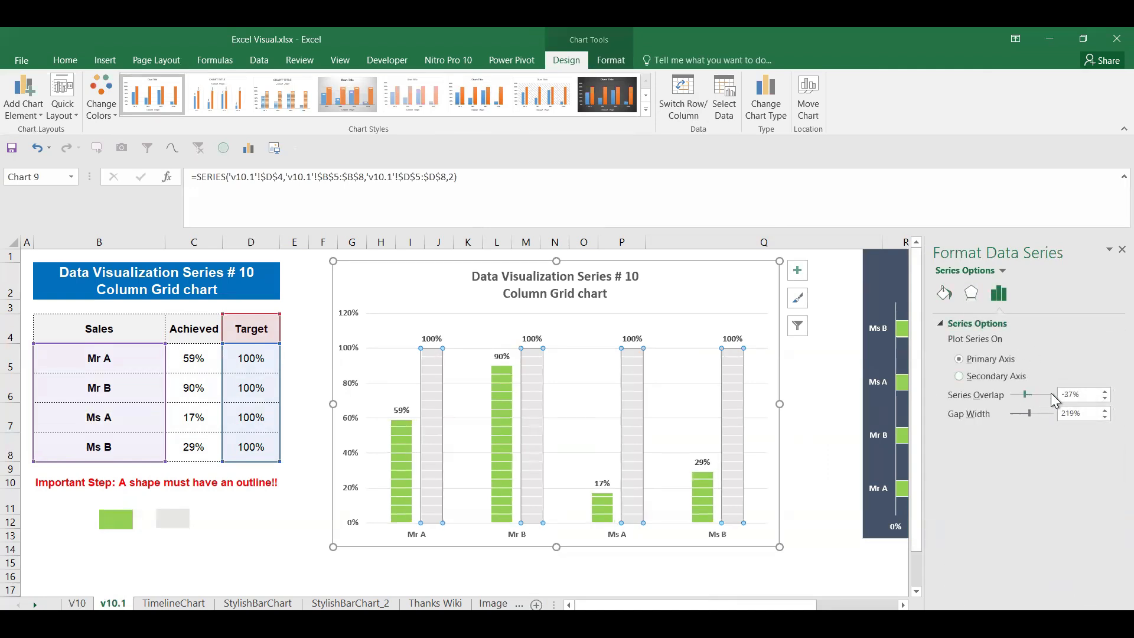
drag(1023, 392, 1072, 399)
Check the gap value in sheet V10's step notes and set the Target series' gap width to 20% on sheet v10.1
click(77, 603)
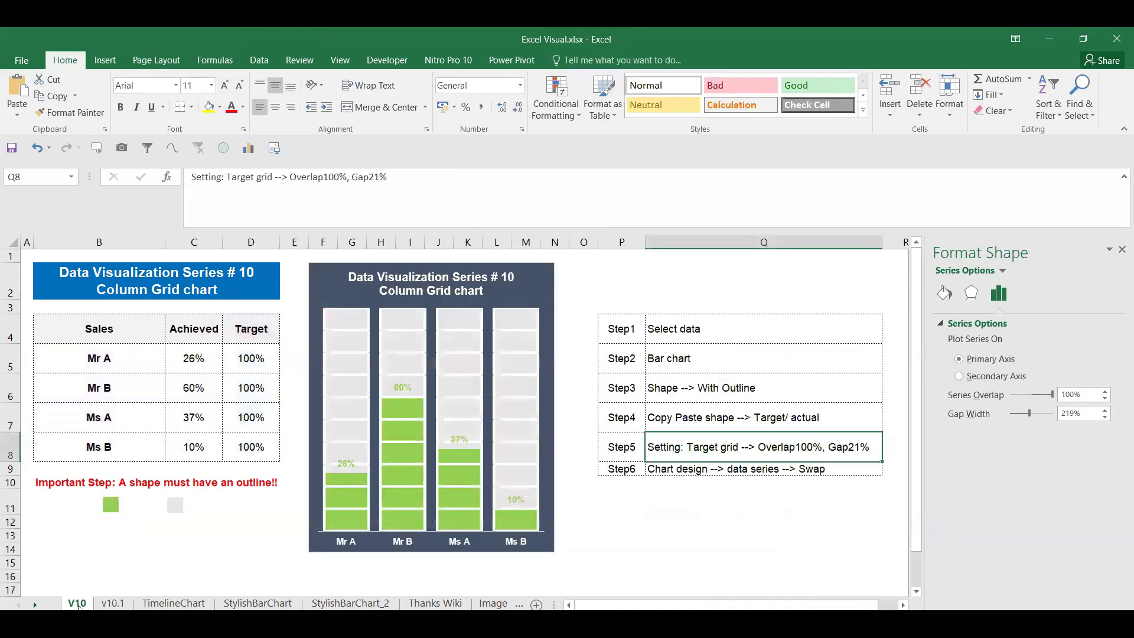
click(113, 603)
mouse_move(1029, 413)
mouse_down()
mouse_move(1002, 417)
mouse_move(1014, 420)
mouse_up()
click(792, 561)
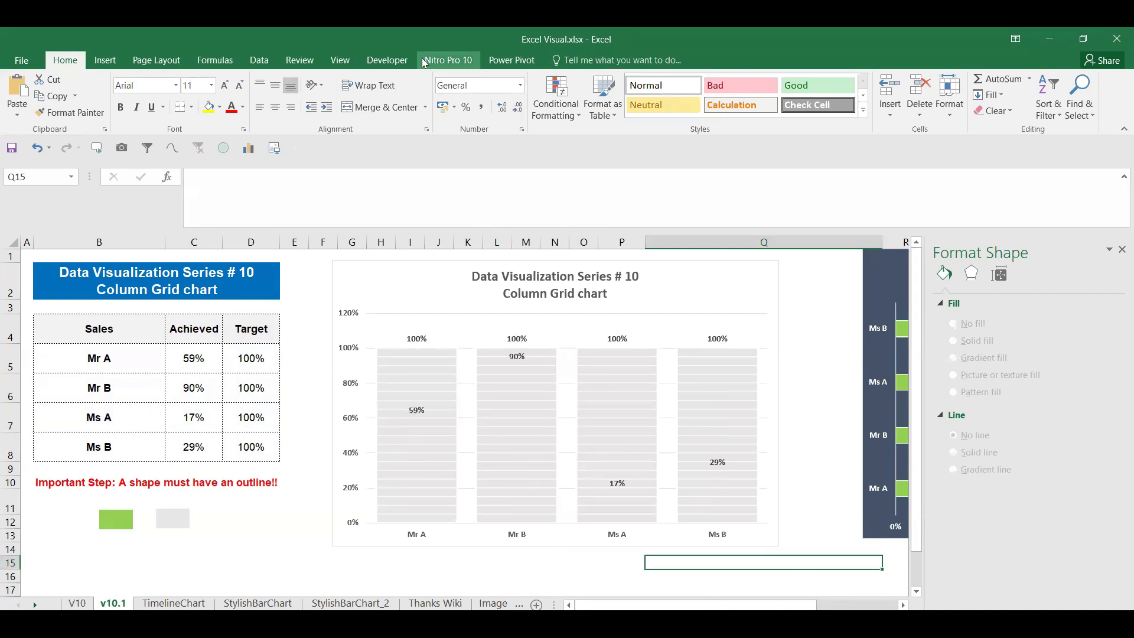
Reorder the chart's data series in Select Data so that Achieved comes after Target
click(424, 381)
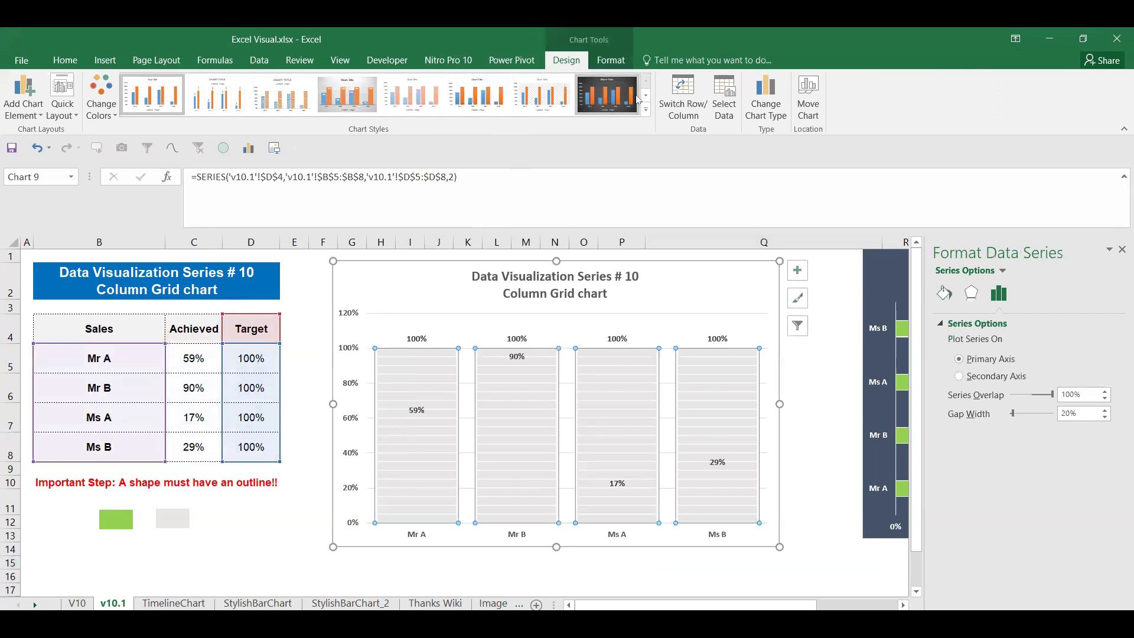
click(724, 113)
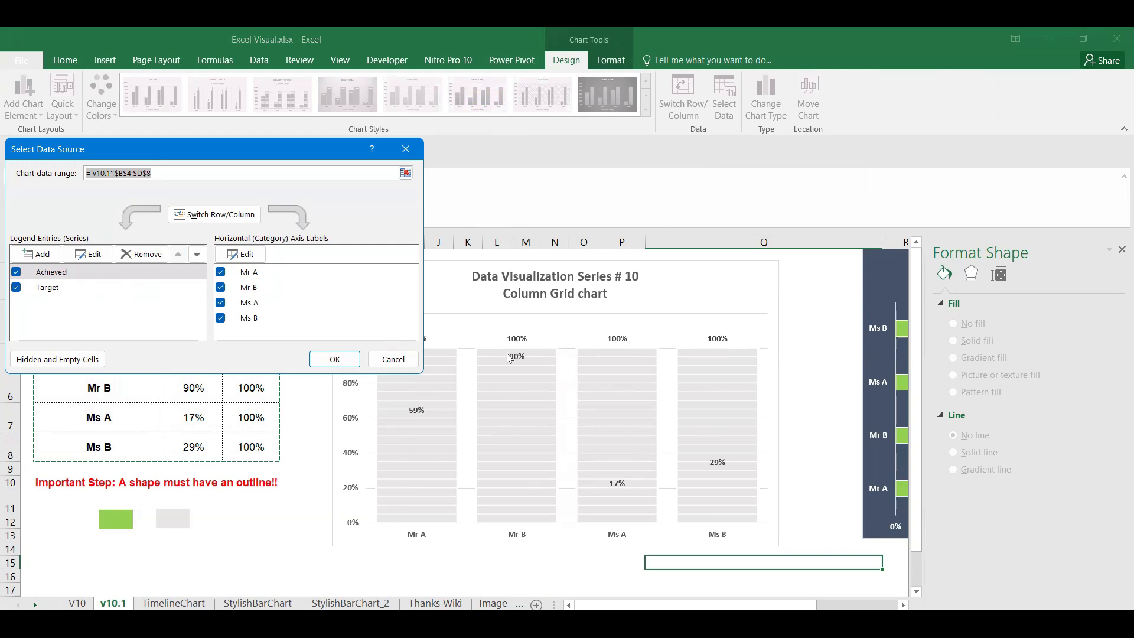
click(197, 254)
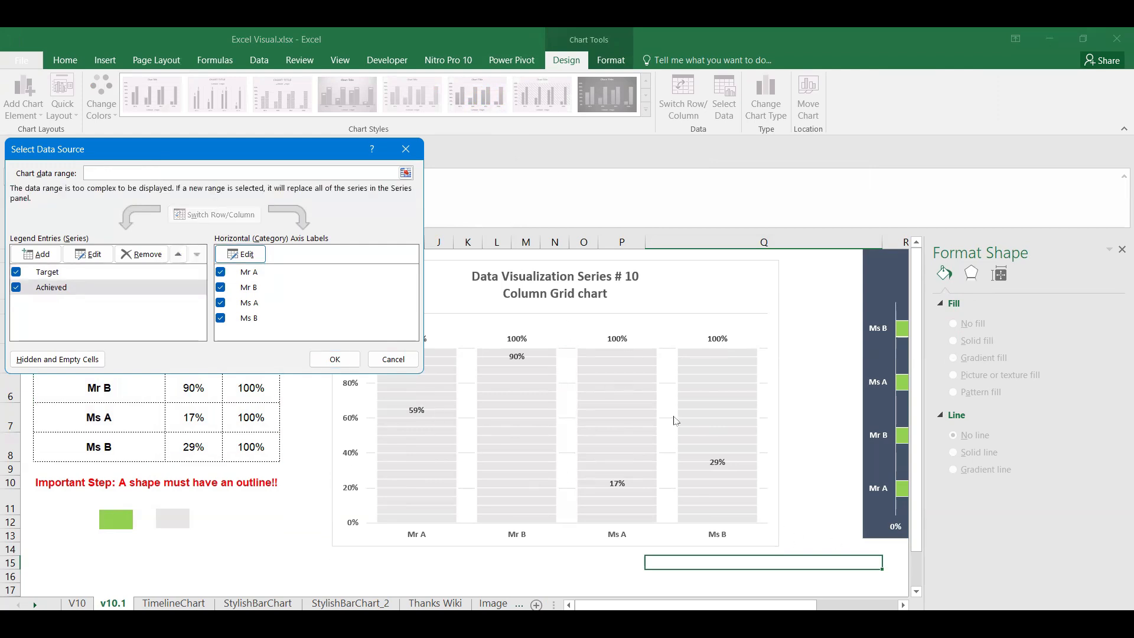
key(Return)
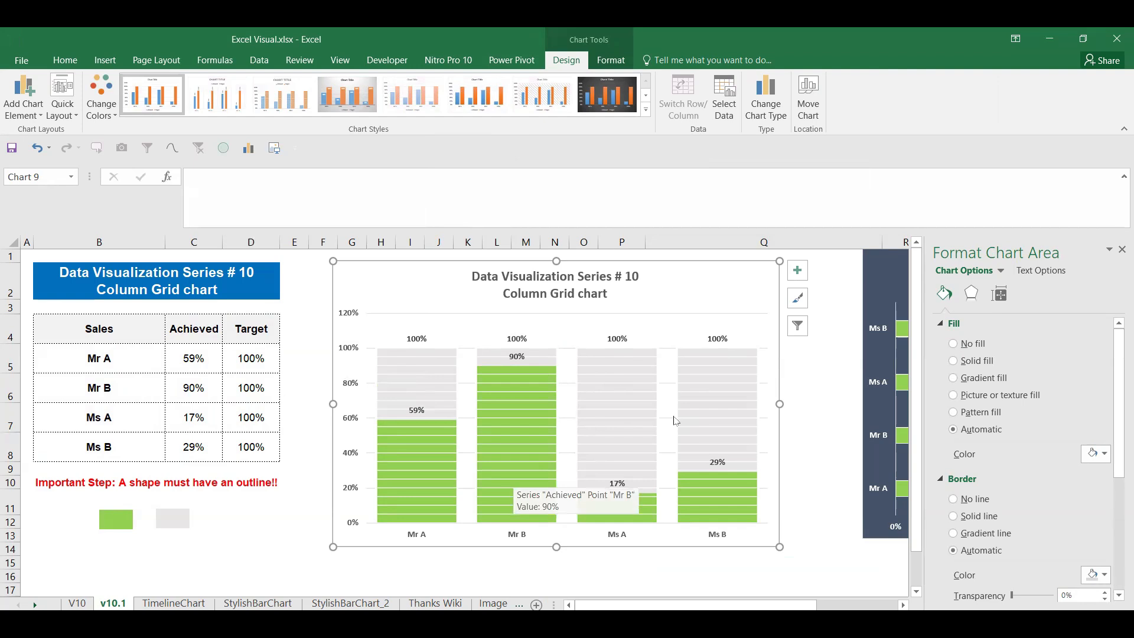
Widen the chart to the right so that it nearly reaches the neighbouring dark bar chart
drag(780, 547, 840, 543)
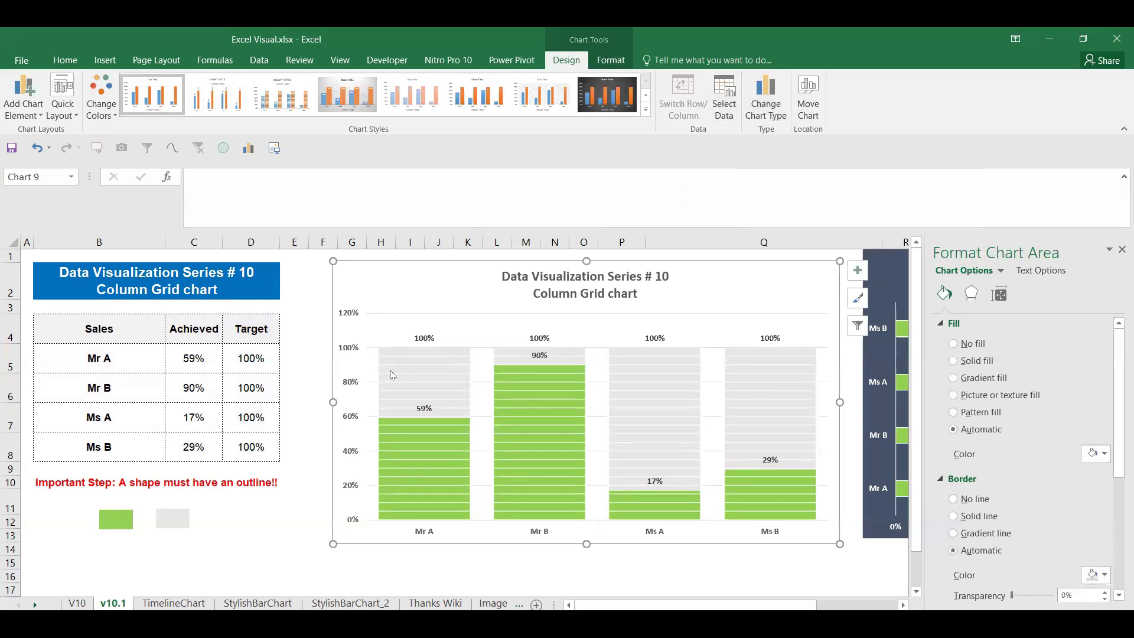
click(263, 560)
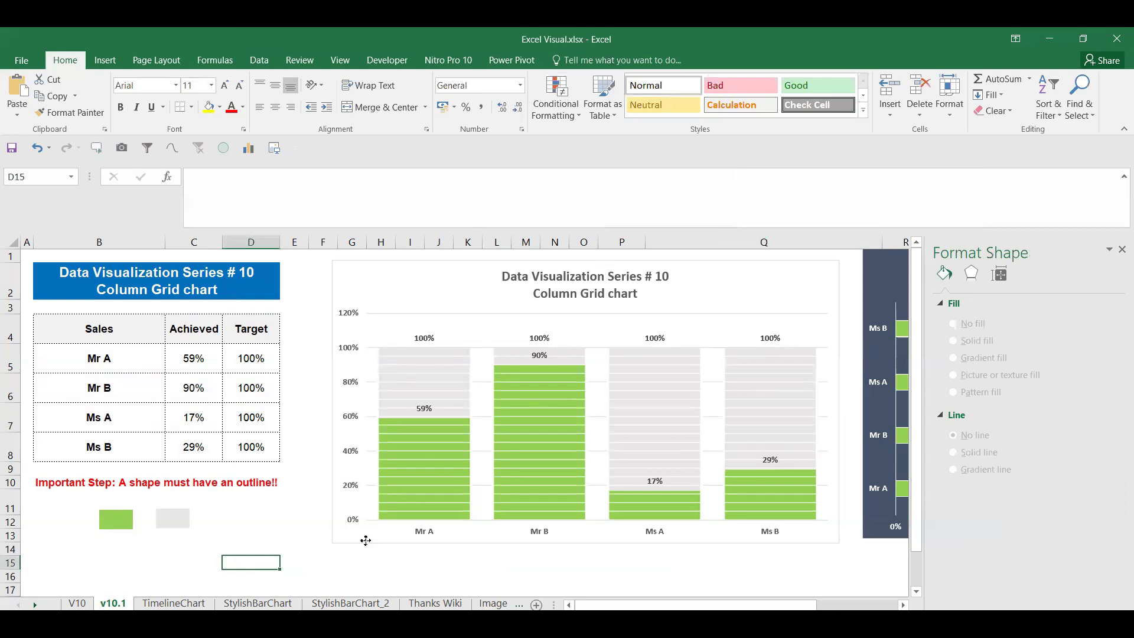
click(362, 539)
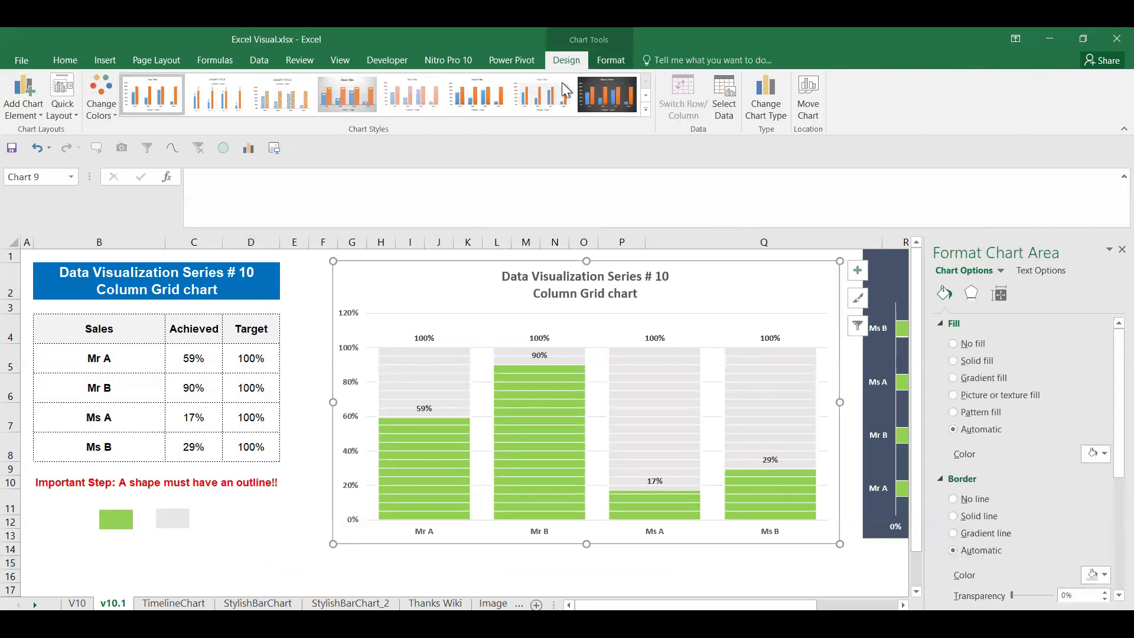
click(70, 61)
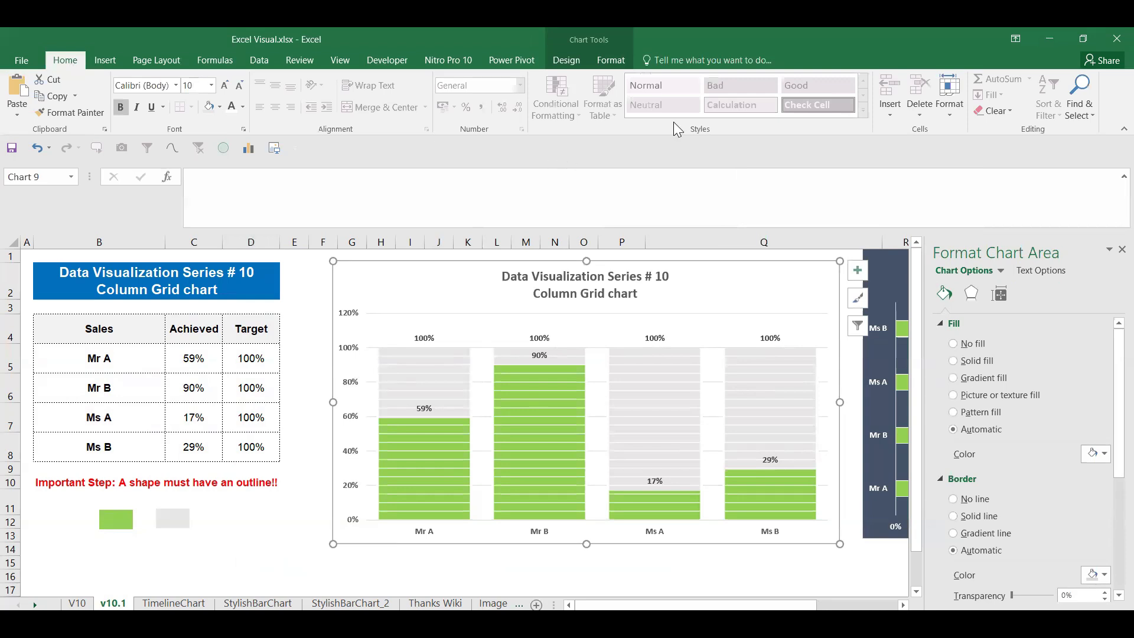
click(559, 58)
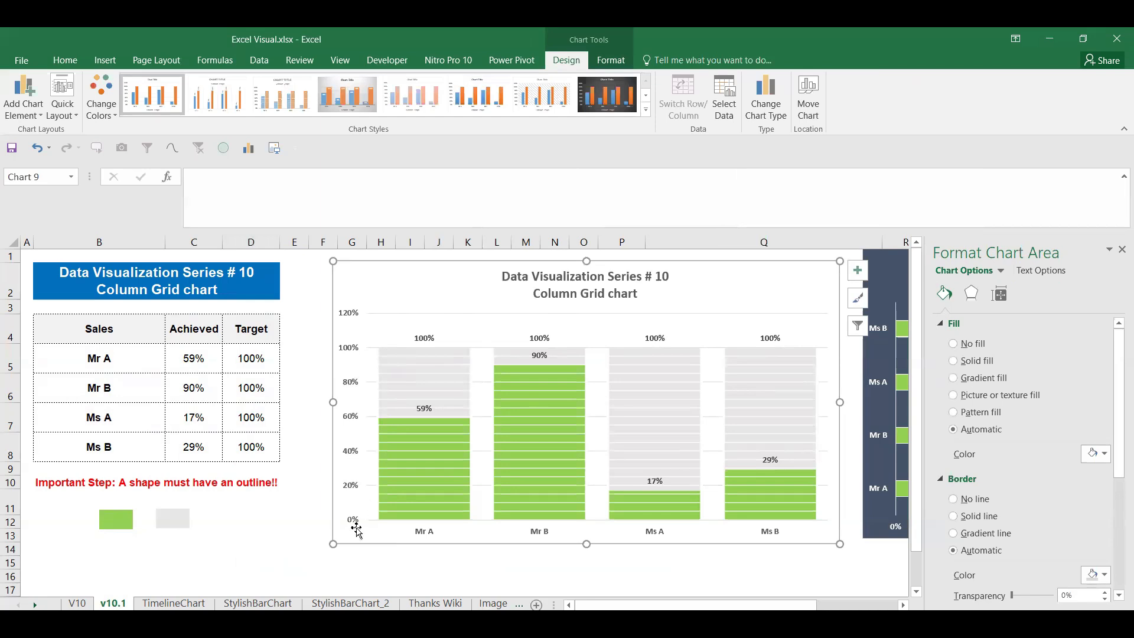
click(66, 60)
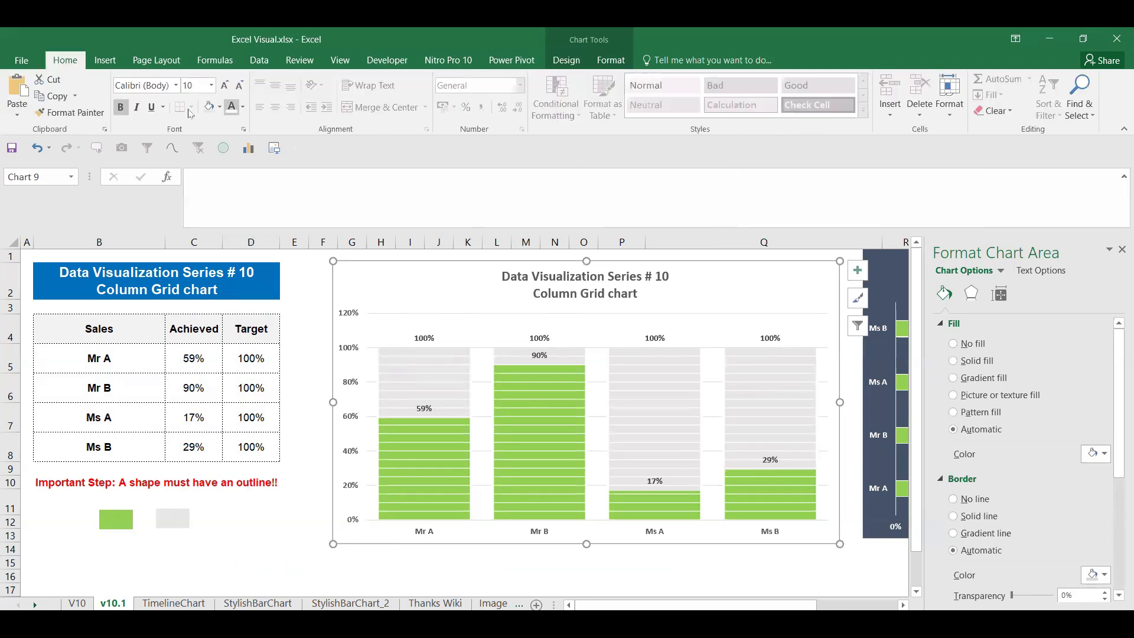
Fill the column chart's area with the dark blue-gray theme color and make its text white
click(218, 107)
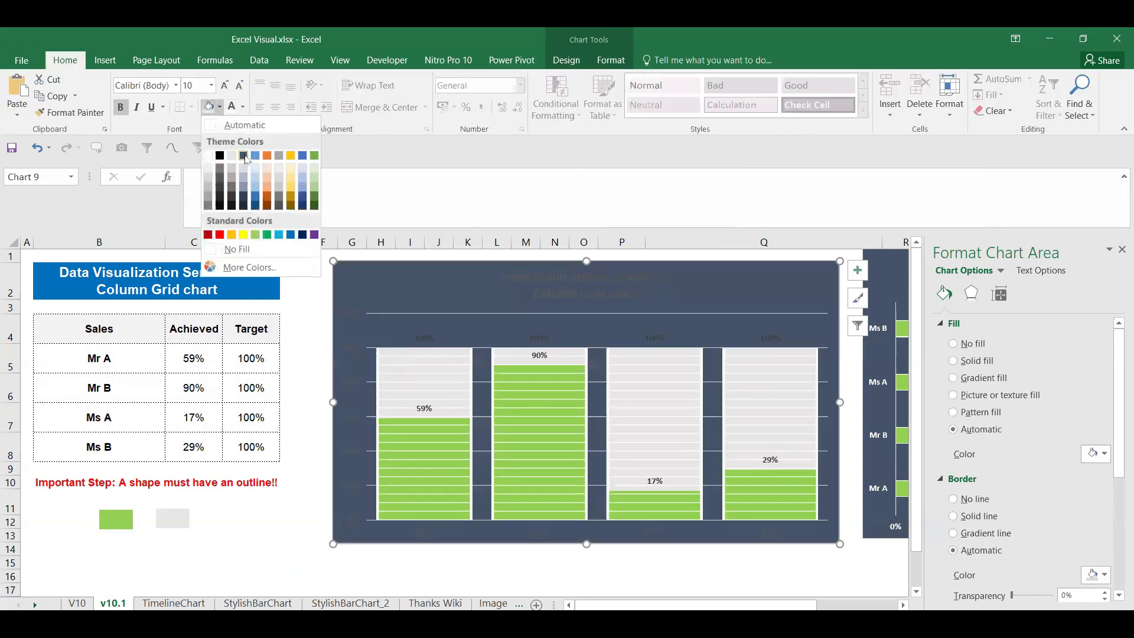
click(243, 155)
click(232, 106)
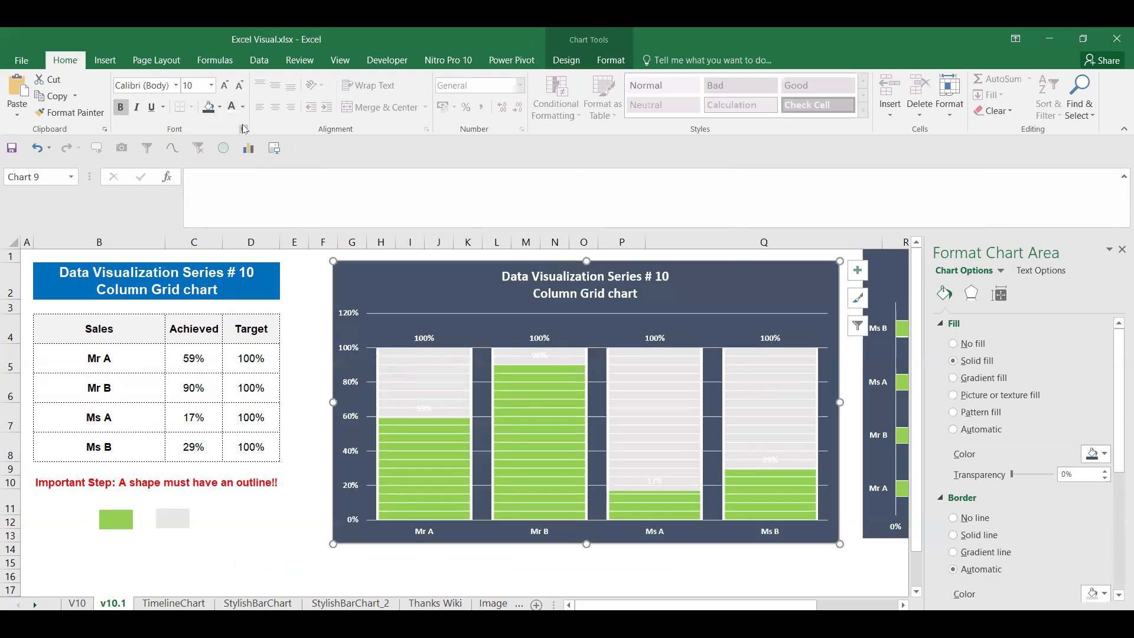
Delete the column chart's major gridlines and the 100% data labels of the Target series
click(369, 348)
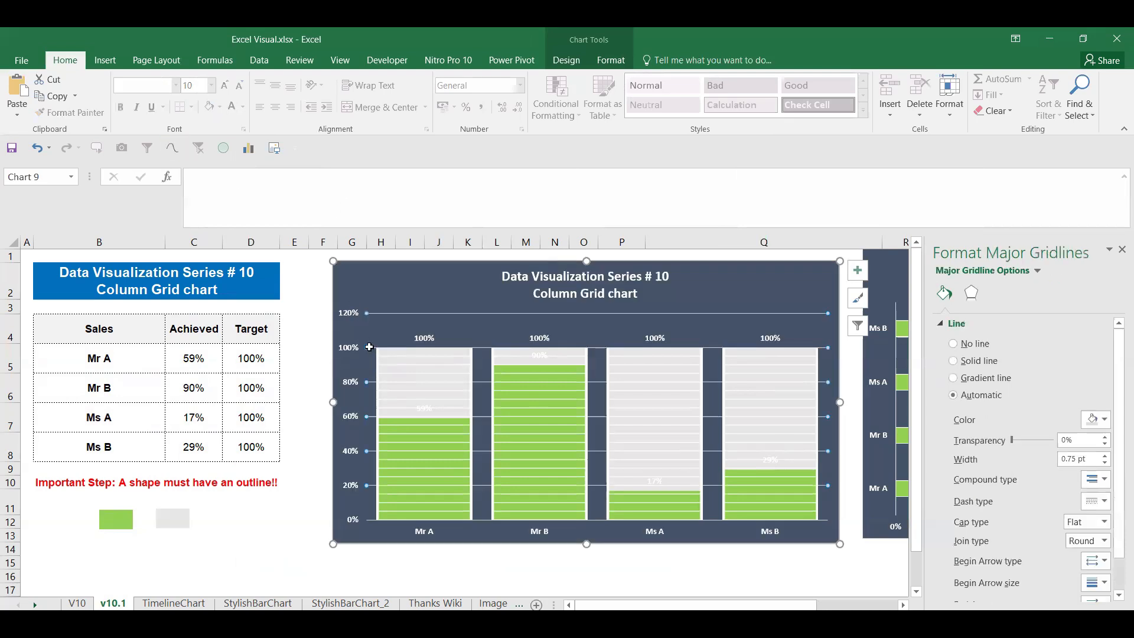
click(377, 342)
click(425, 341)
click(426, 341)
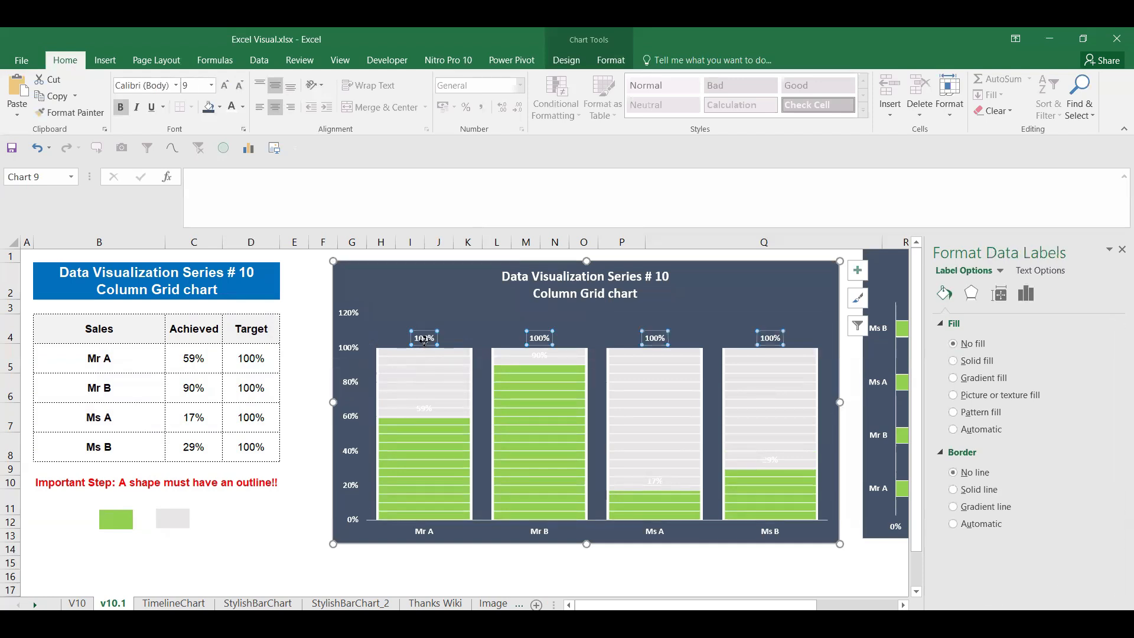
key(Escape)
Change the font color of the Achieved data labels to black
click(429, 412)
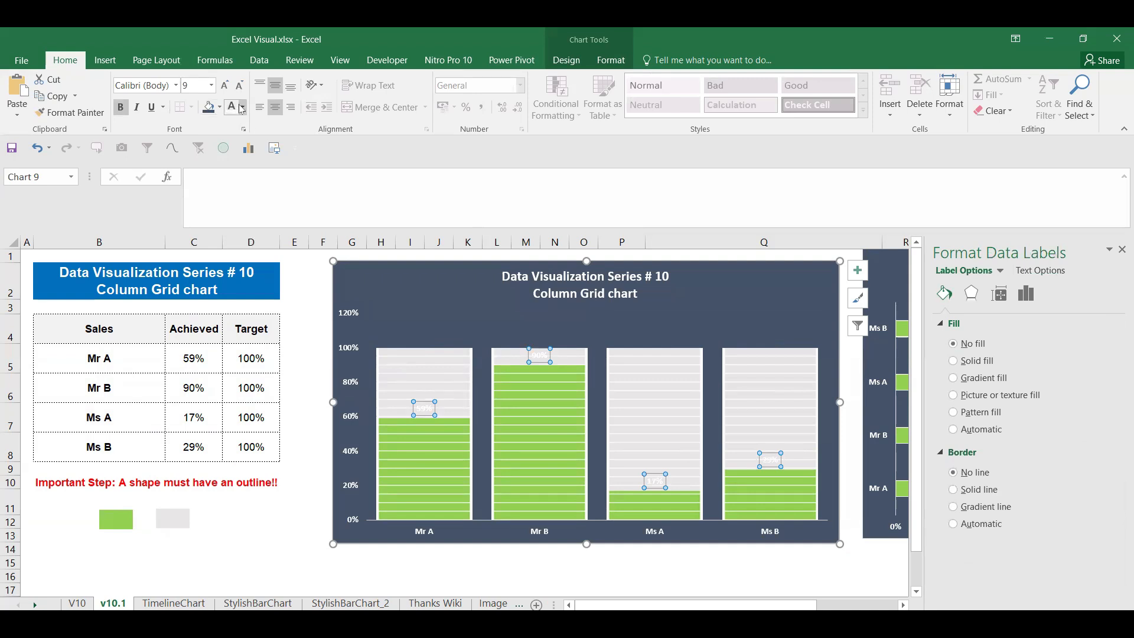
click(242, 108)
click(243, 152)
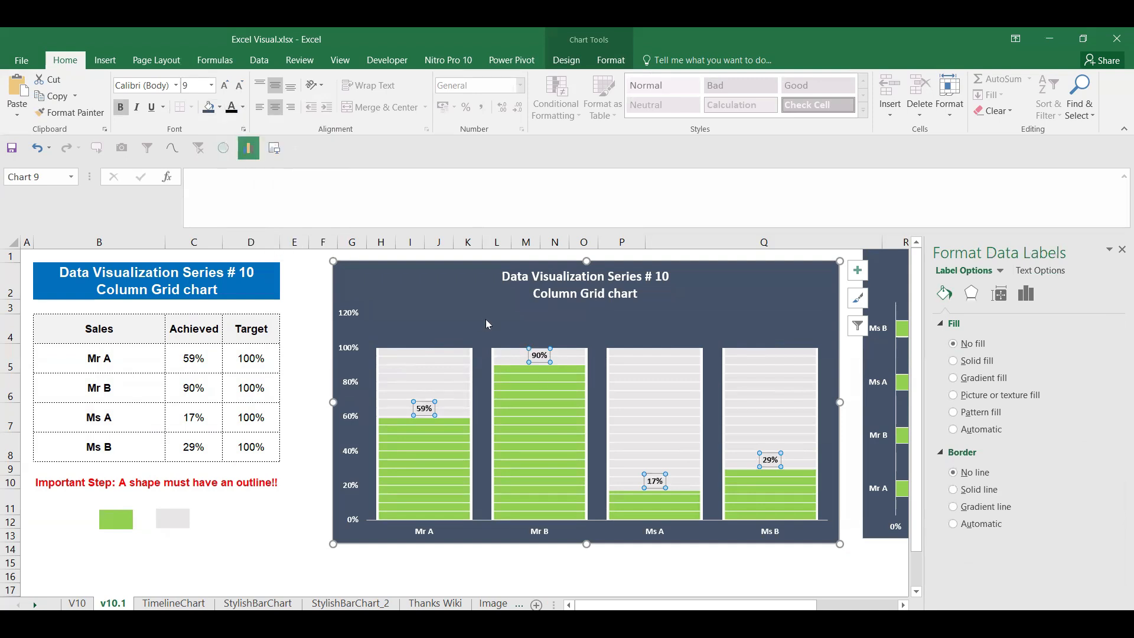
Set the vertical axis maximum bound to 1.0 so the scale ends at 100%, and close the formatting pane
click(346, 323)
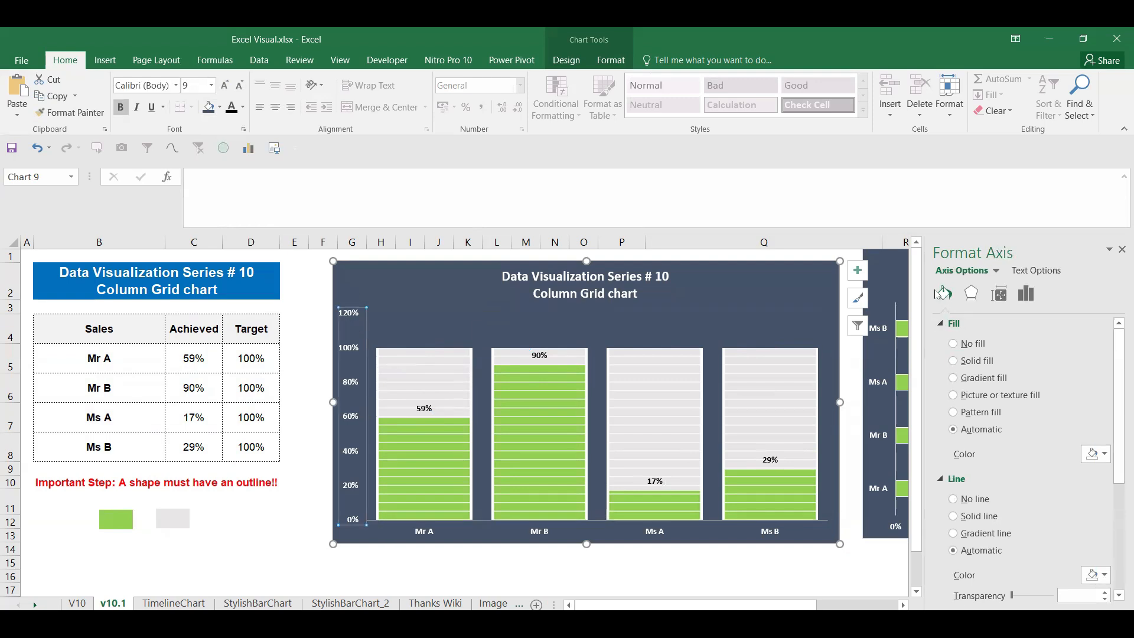
right_click(346, 511)
key(Escape)
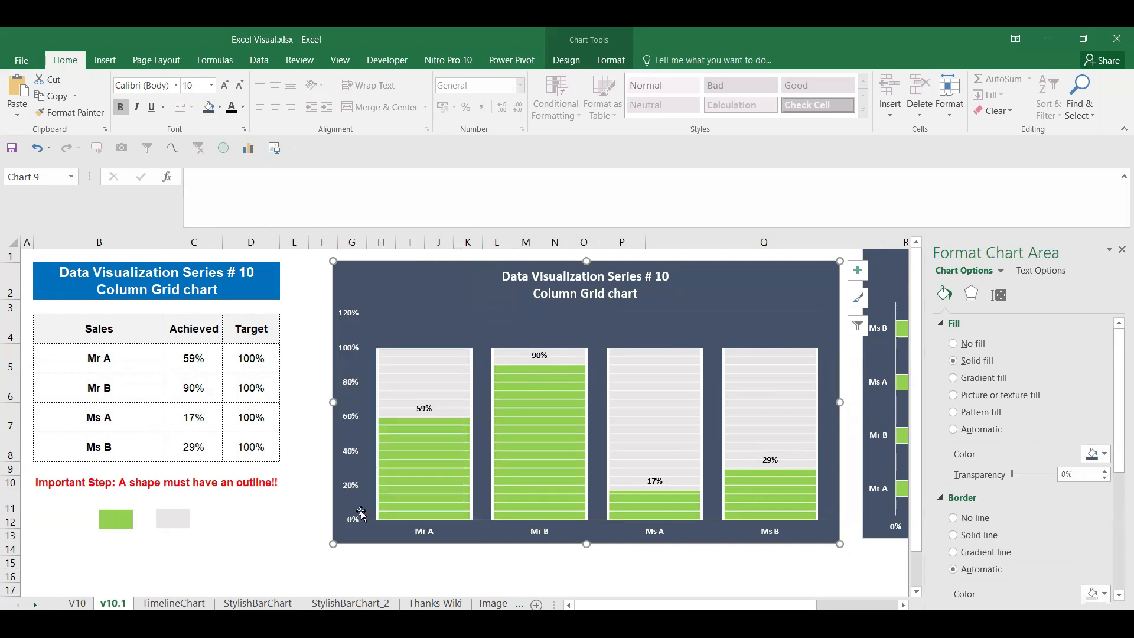
click(355, 522)
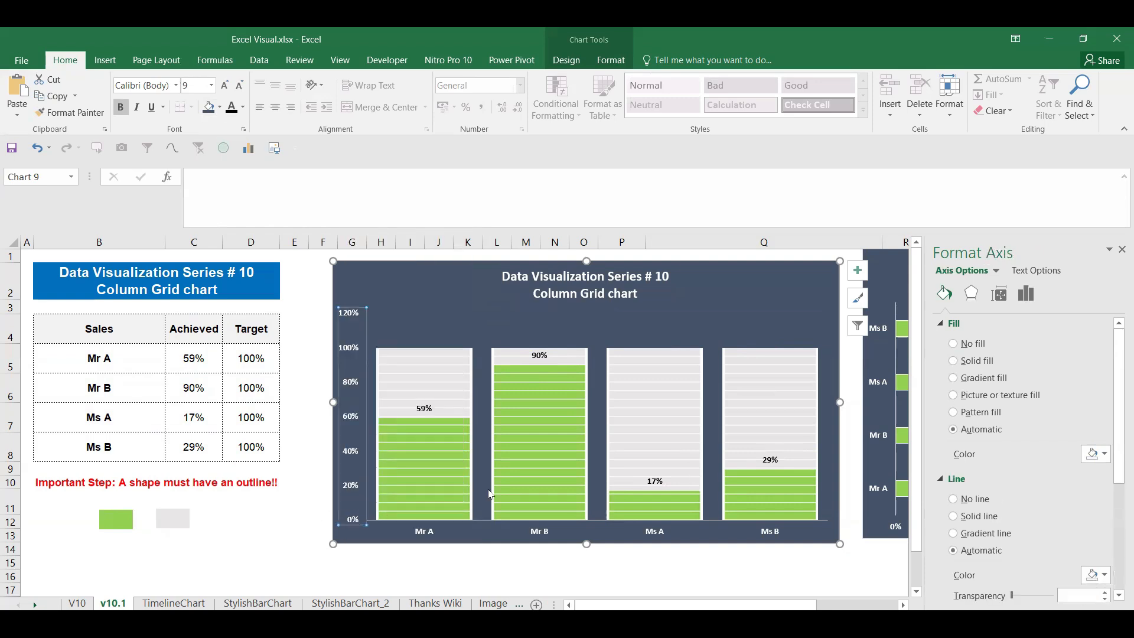
right_click(357, 525)
click(402, 510)
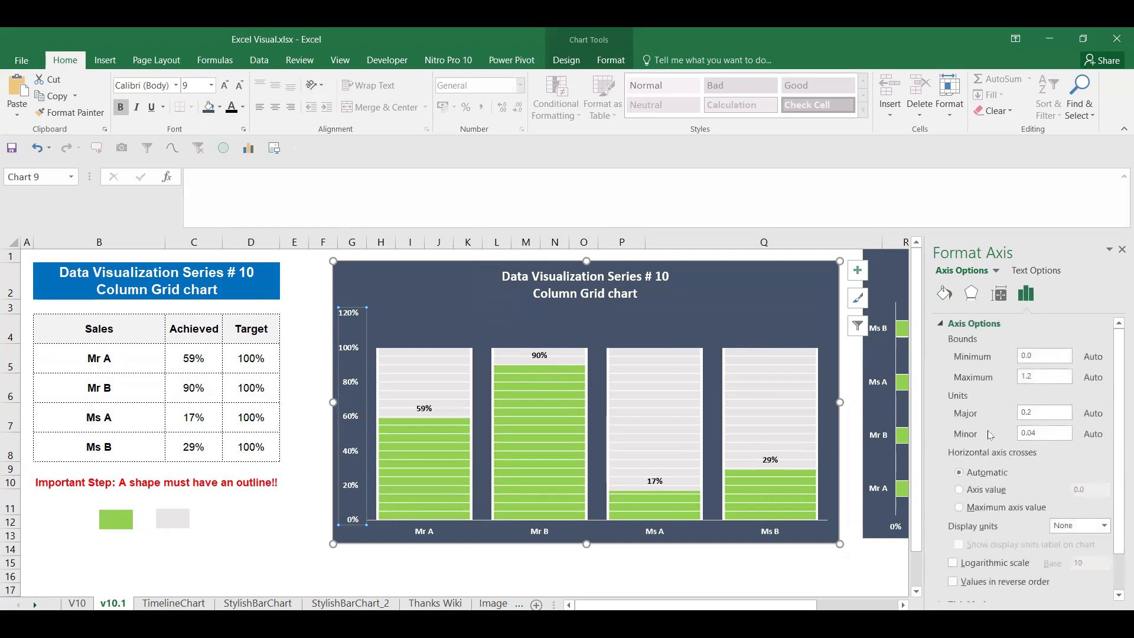
click(1034, 377)
text(0)
click(291, 566)
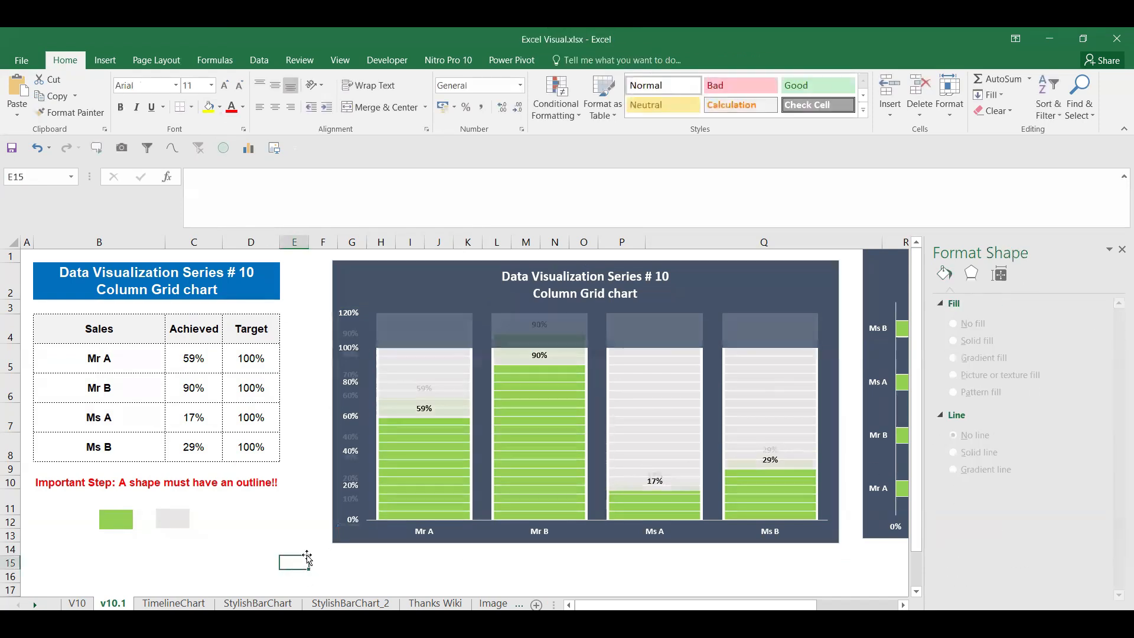
click(1120, 251)
Moderately enlarge the font of the Achieved data labels and recalculate the sheet to refresh the random sales values
click(424, 388)
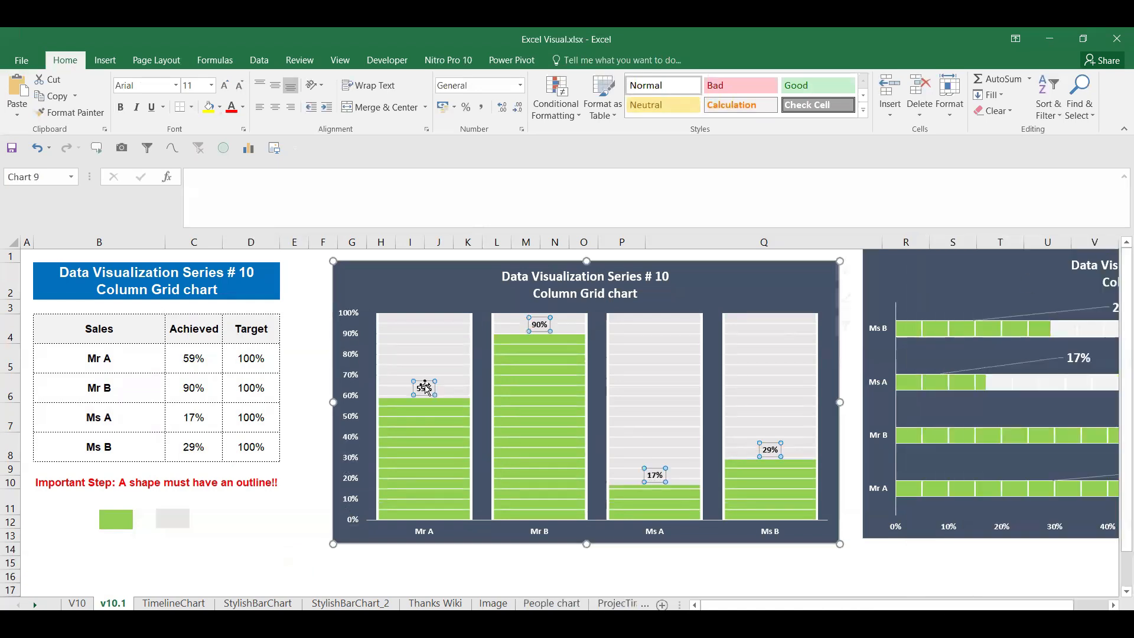
click(225, 86)
click(225, 86)
click(225, 86)
click(225, 86)
click(225, 86)
click(225, 86)
click(225, 86)
click(225, 86)
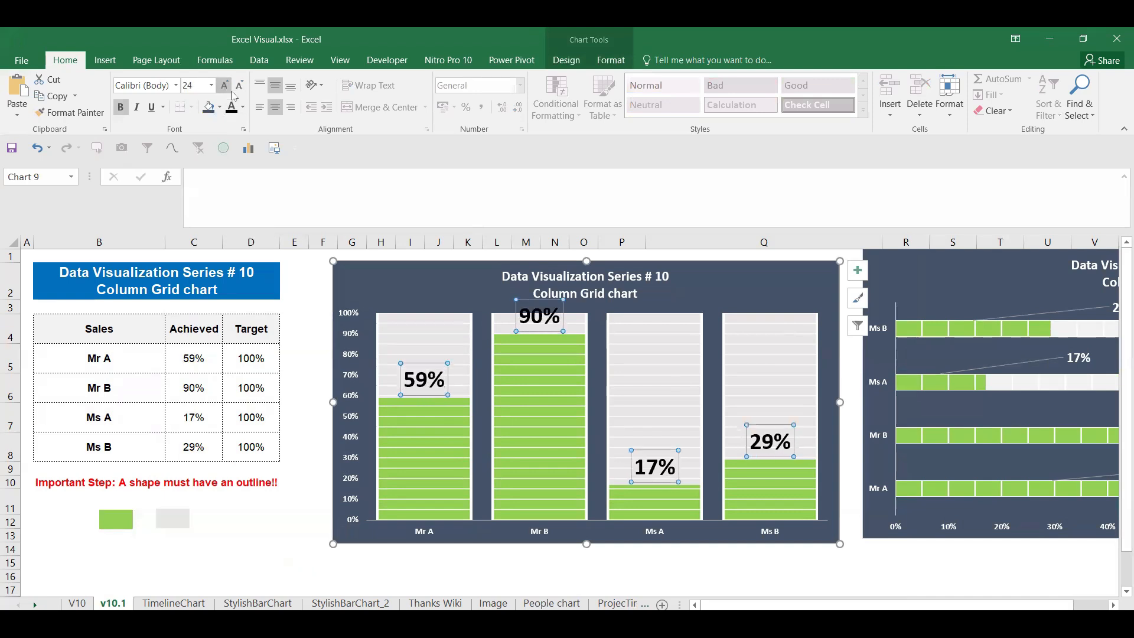
click(239, 87)
click(240, 87)
click(240, 86)
click(240, 87)
click(240, 87)
click(248, 531)
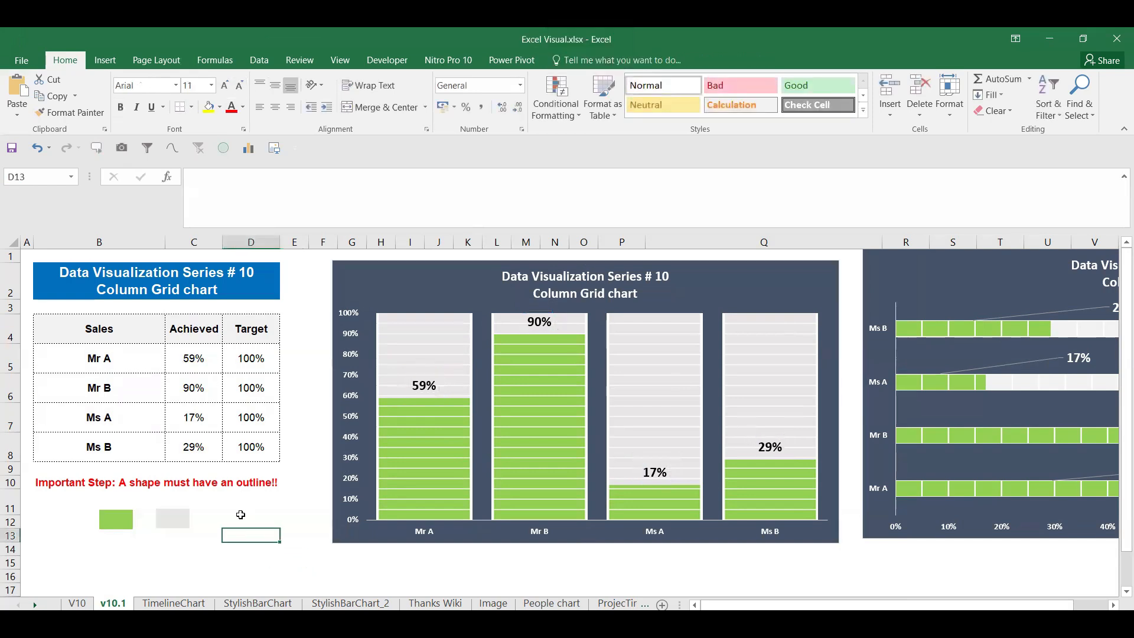
key(F9)
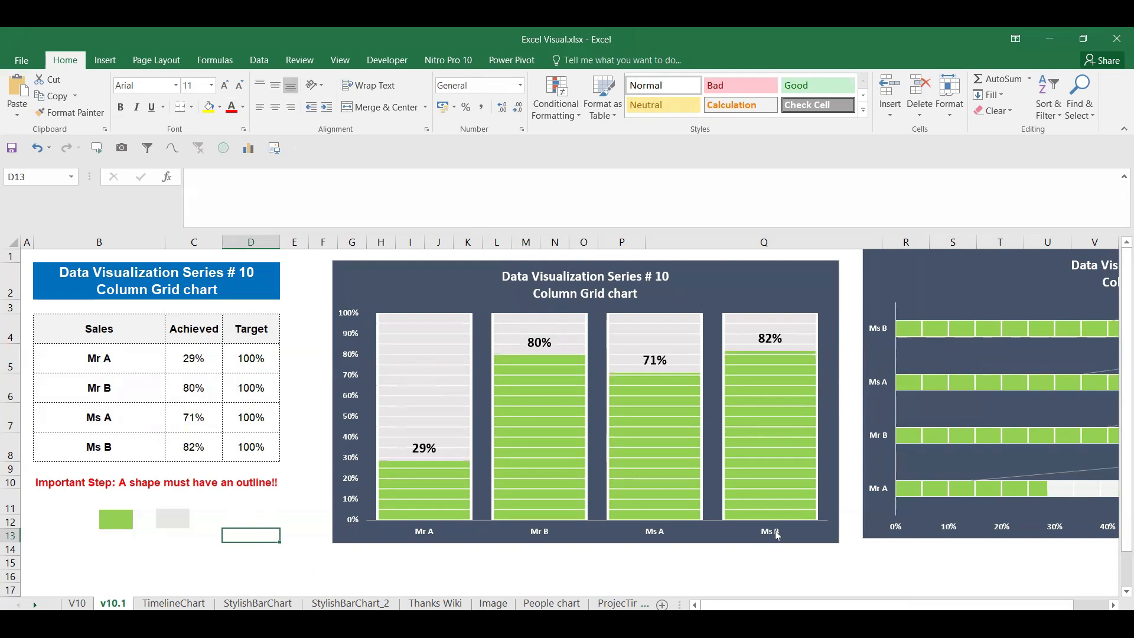
Move the column chart directly beside the sales table and make it narrower and taller, spanning about columns E to N
click(797, 539)
drag(840, 544, 750, 538)
drag(663, 535, 612, 527)
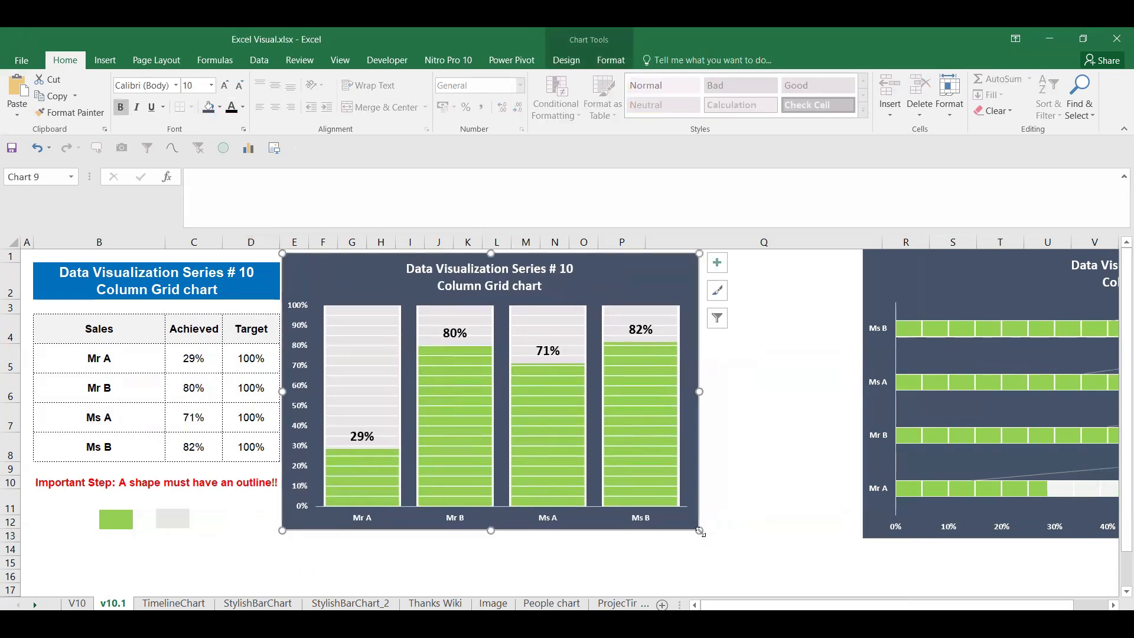
drag(700, 531, 582, 571)
Move the horizontal bar chart next to the column chart and resize it to about the same height, reaching column S
drag(867, 543, 840, 510)
drag(945, 514, 692, 511)
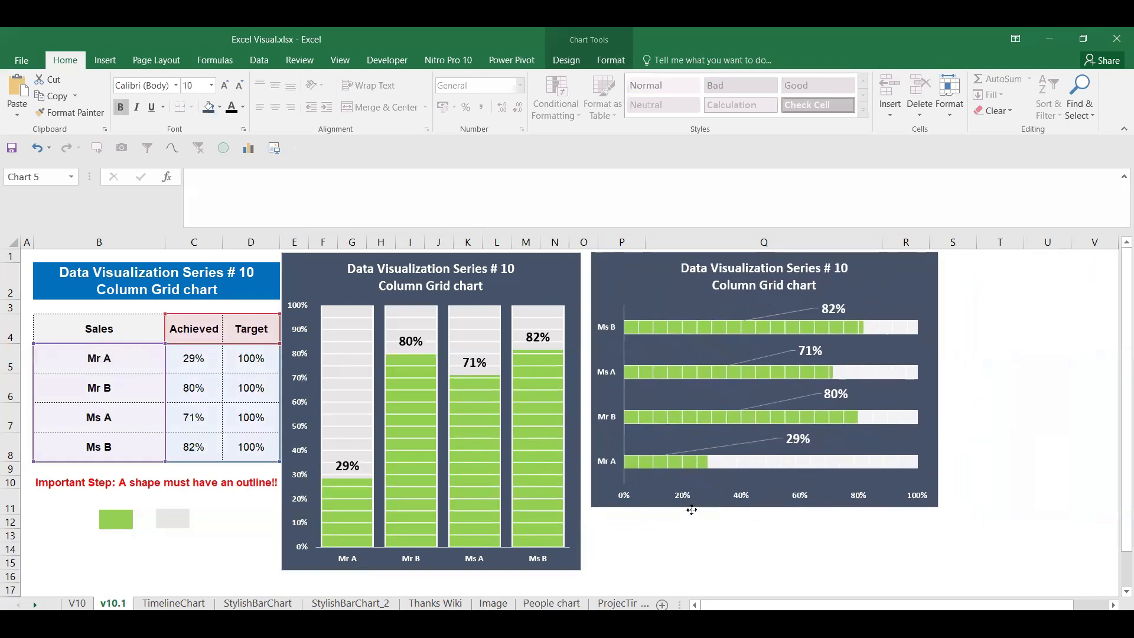
drag(936, 507, 1000, 575)
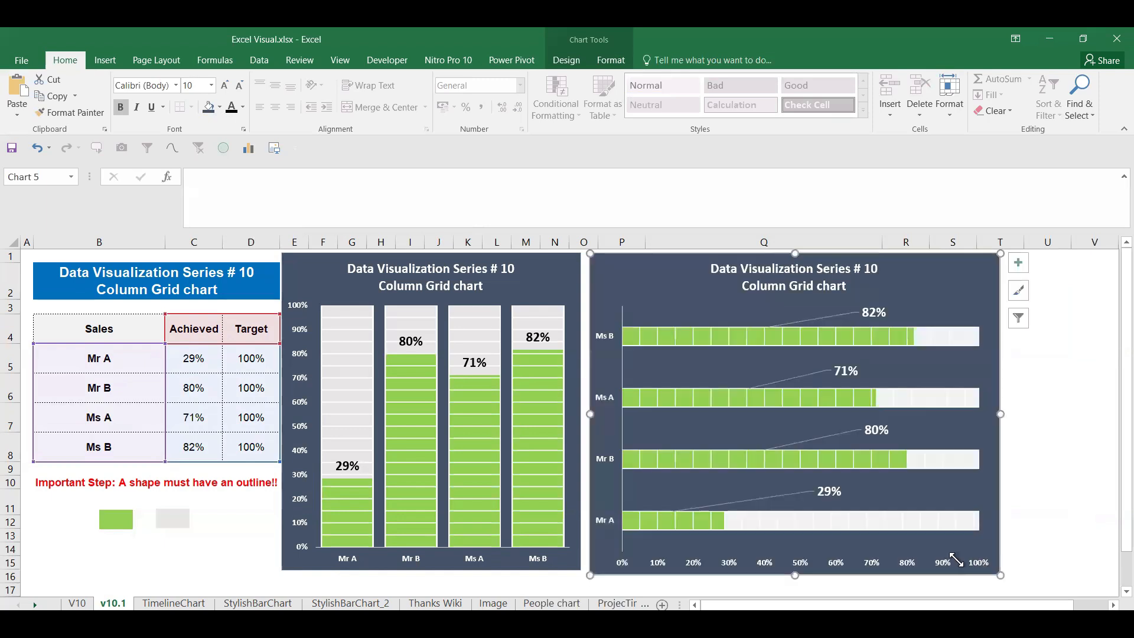
Recalculate the sheet repeatedly to test how both charts respond to new random Achieved percentages
click(213, 520)
key(F9)
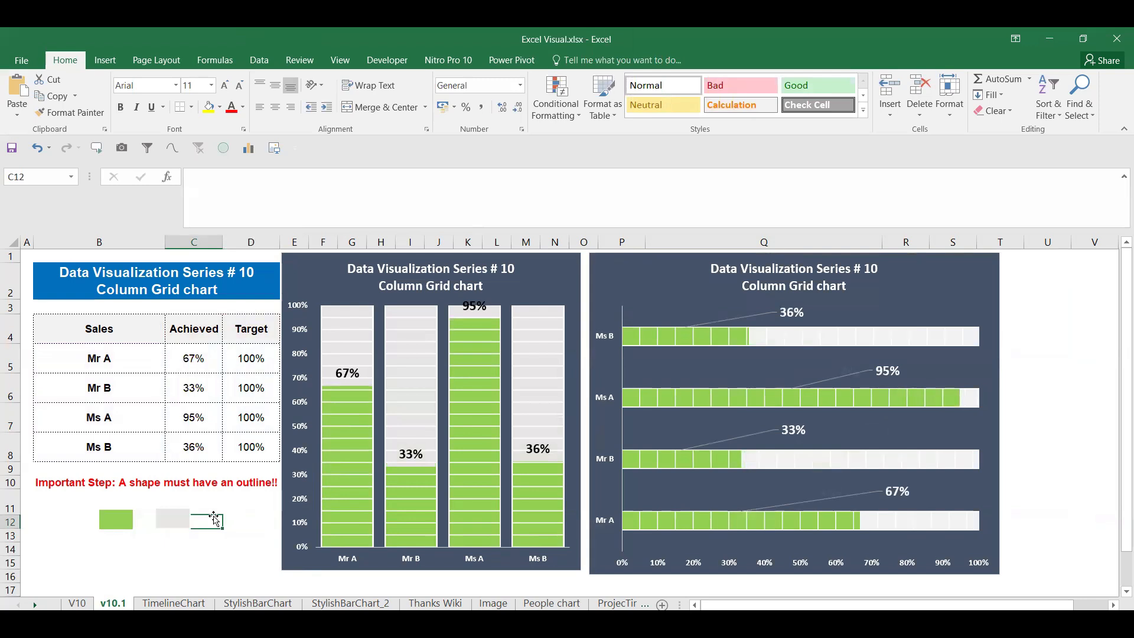
key(F9)
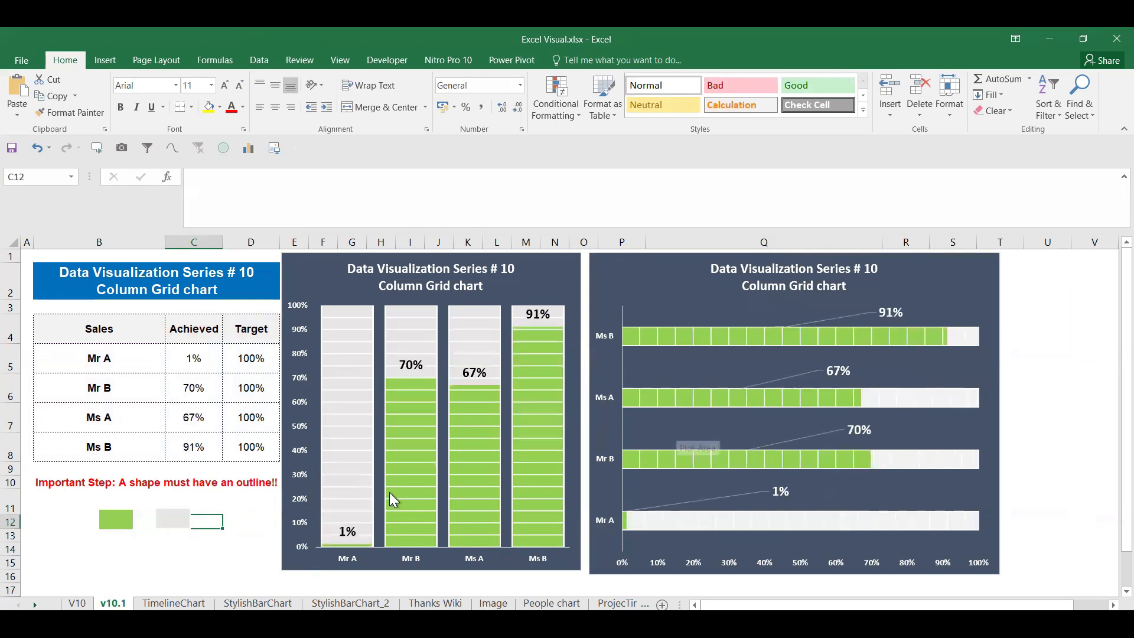
mouse_move(389, 494)
mouse_move(720, 339)
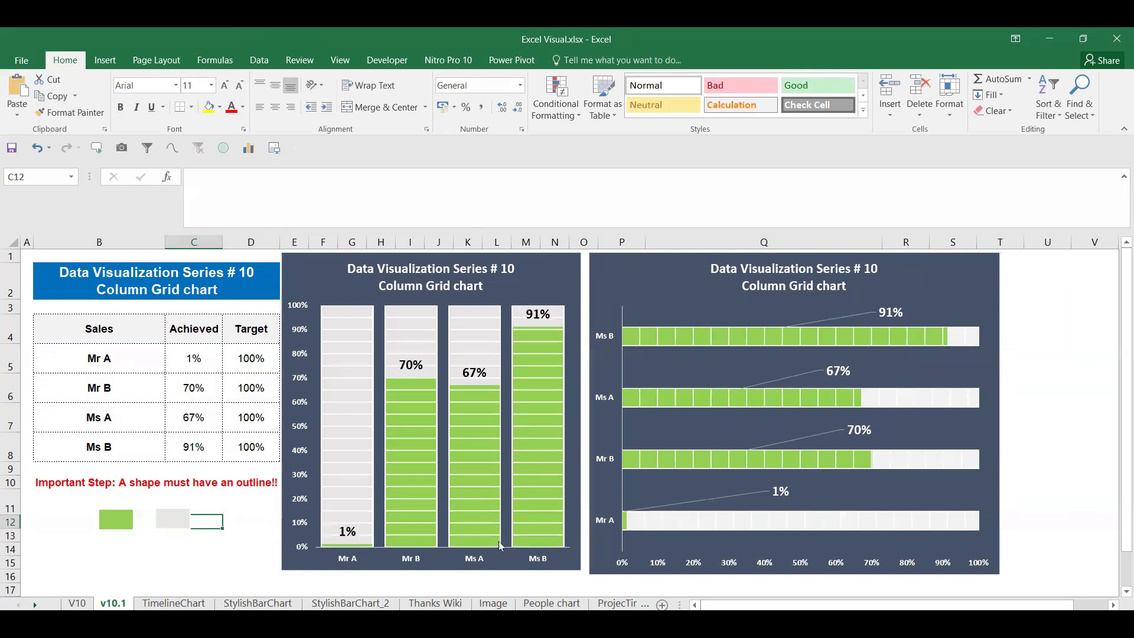
click(233, 543)
key(F9)
key(F9)
key(F9)
key(F9)
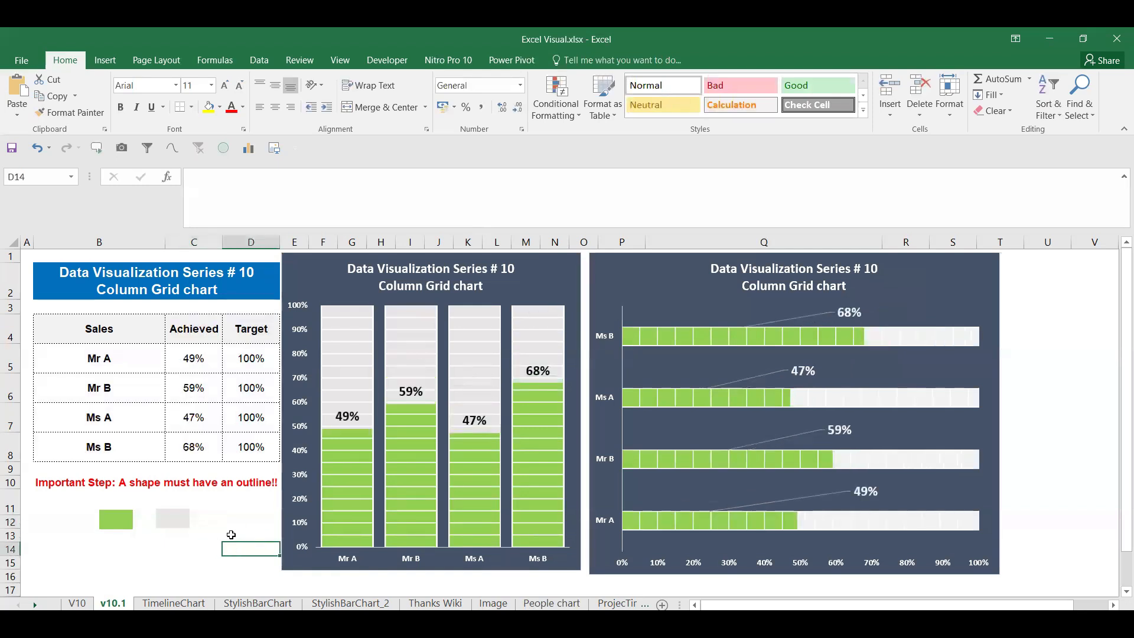
key(F9)
key(F9)
key(F9)
key(F9)
key(F9)
key(F9)
key(F9)
key(F9)
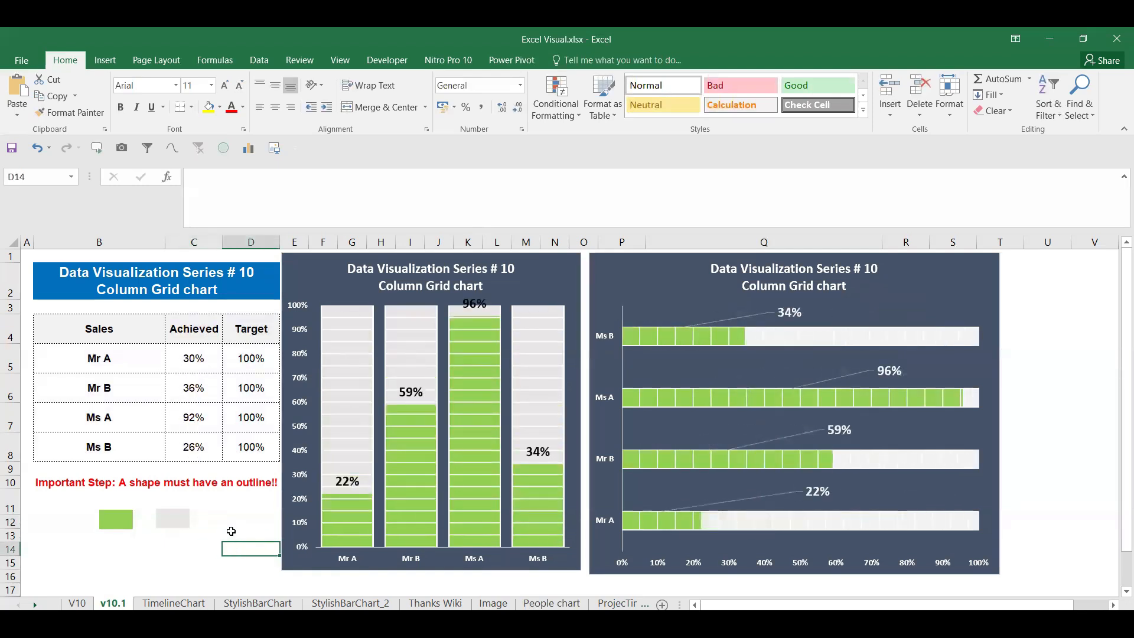
key(F9)
key(F9)
key(F9)
key(F9)
key(F9)
key(F9)
key(F9)
key(F9)
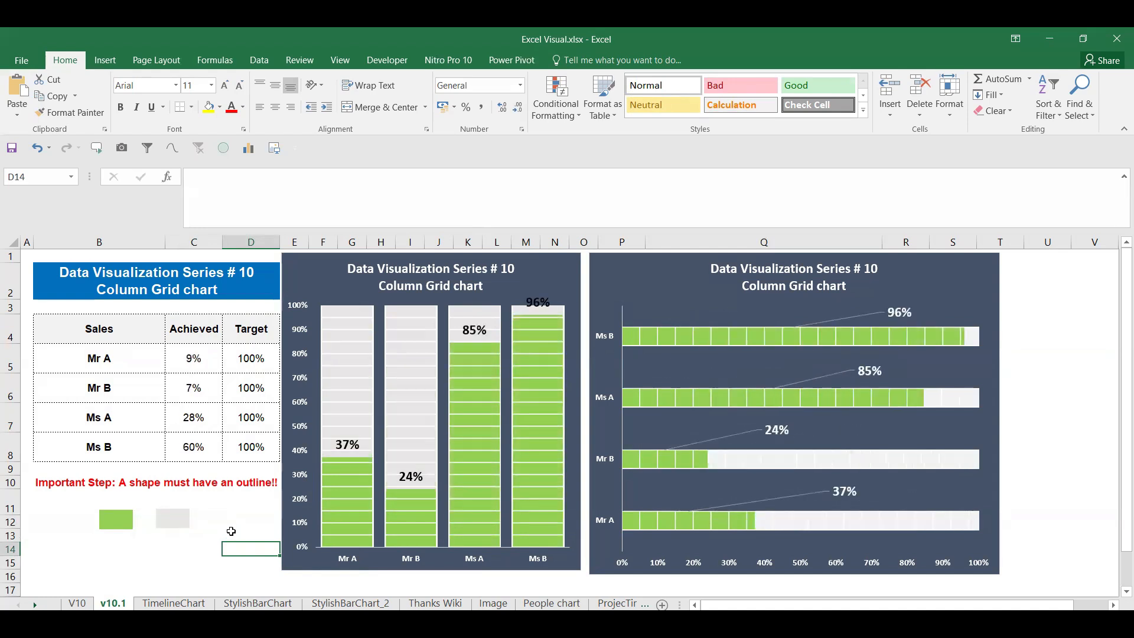
key(F9)
key(F9)
key(F9)
key(F9)
key(F9)
key(F9)
key(F9)
key(F9)
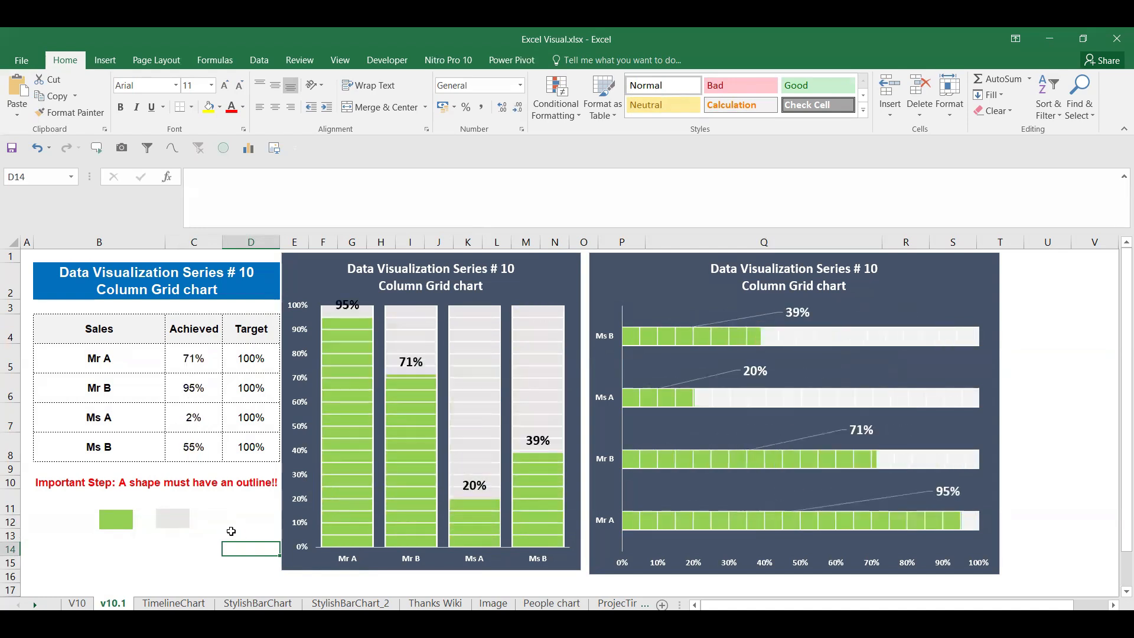
key(F9)
key(F9)
key(F9)
key(F9)
key(F9)
key(F9)
key(F9)
key(F9)
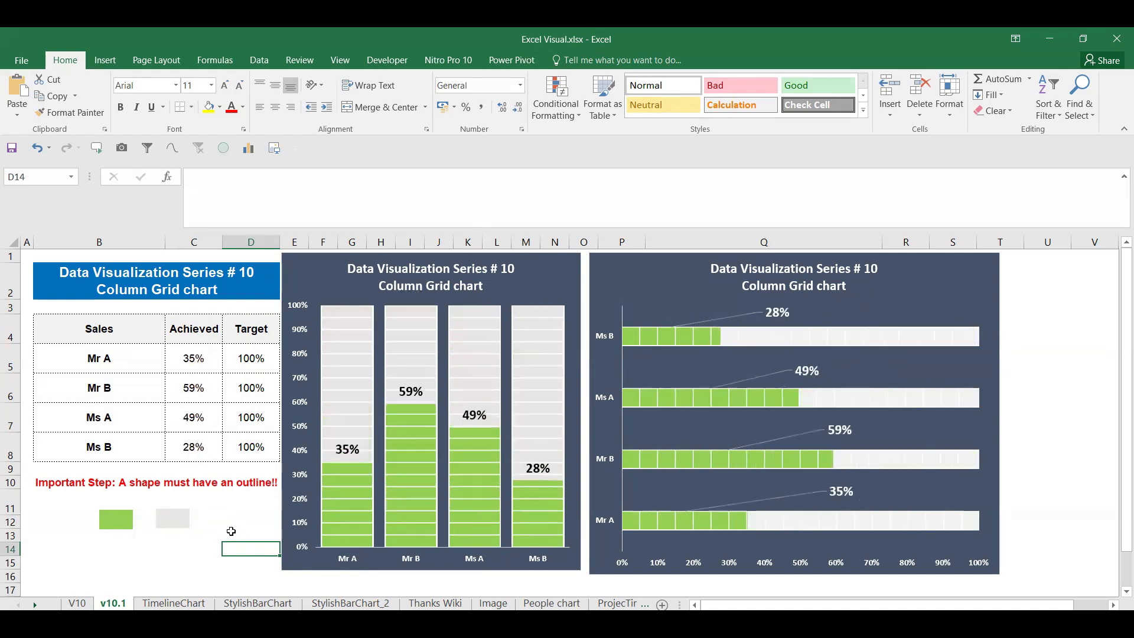
key(F9)
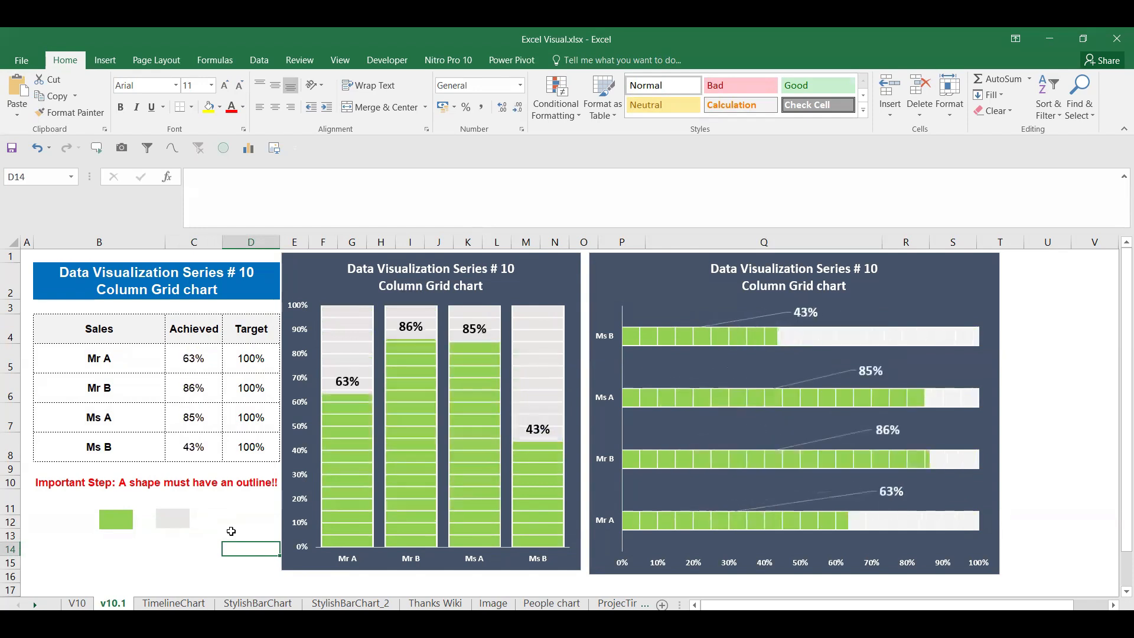
key(F9)
key(F9)
key(F9)
key(F9)
key(F9)
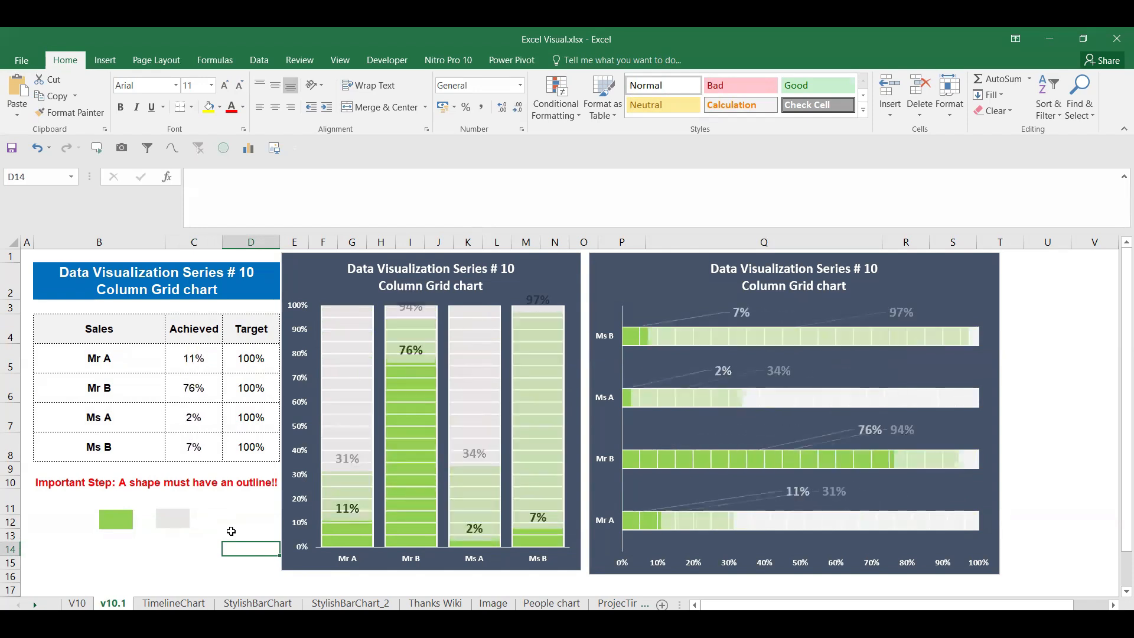
key(F9)
key(F9)
key(F9)
key(F9)
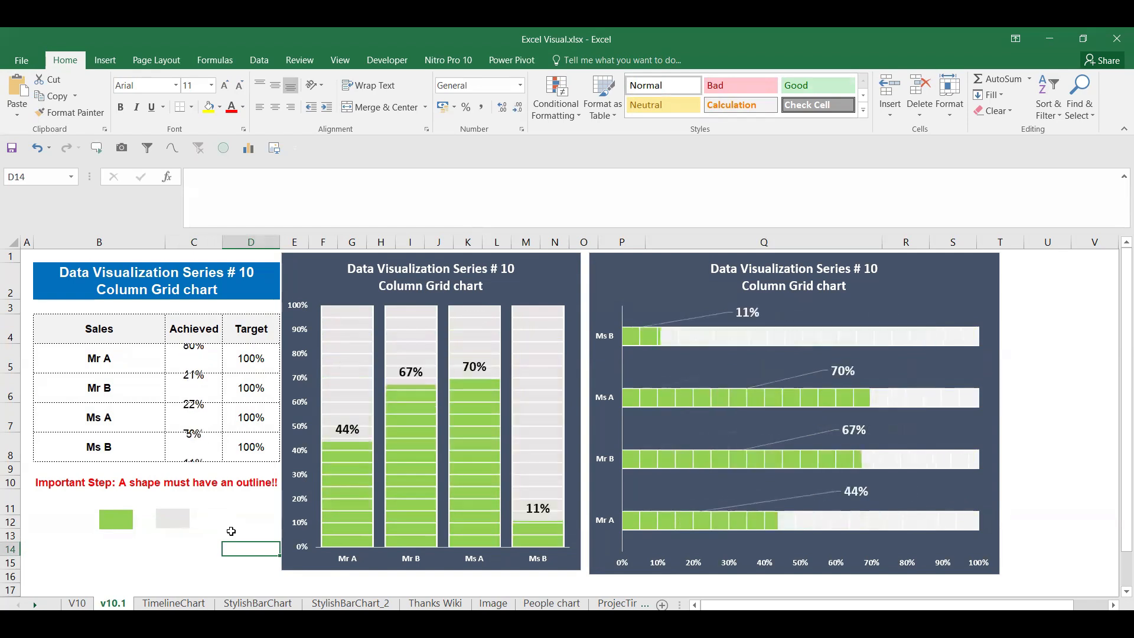
key(F9)
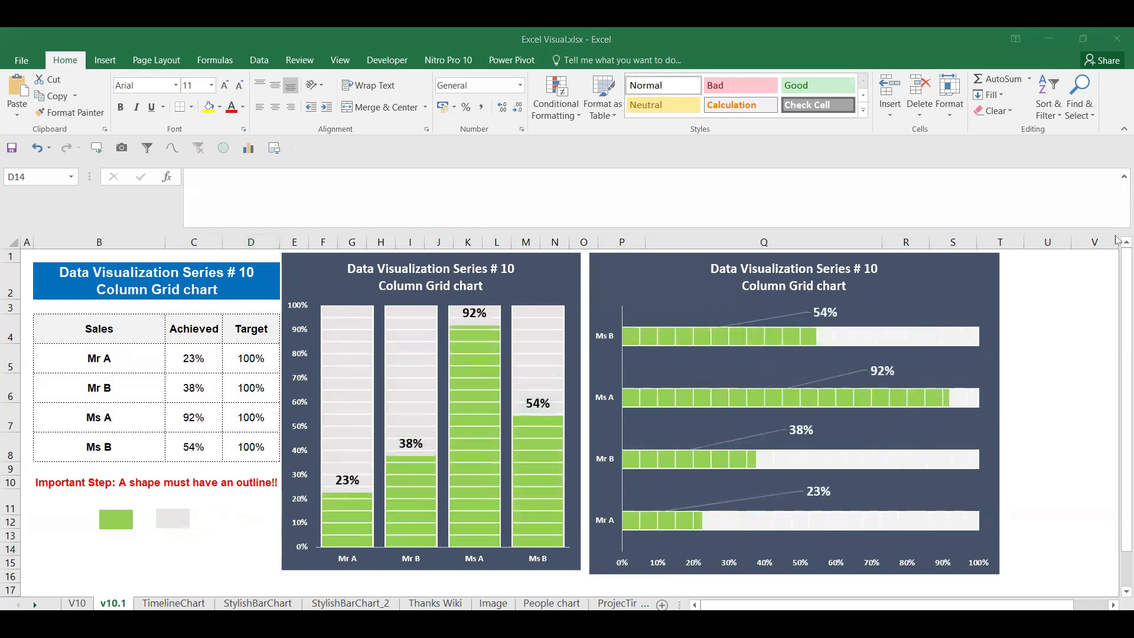